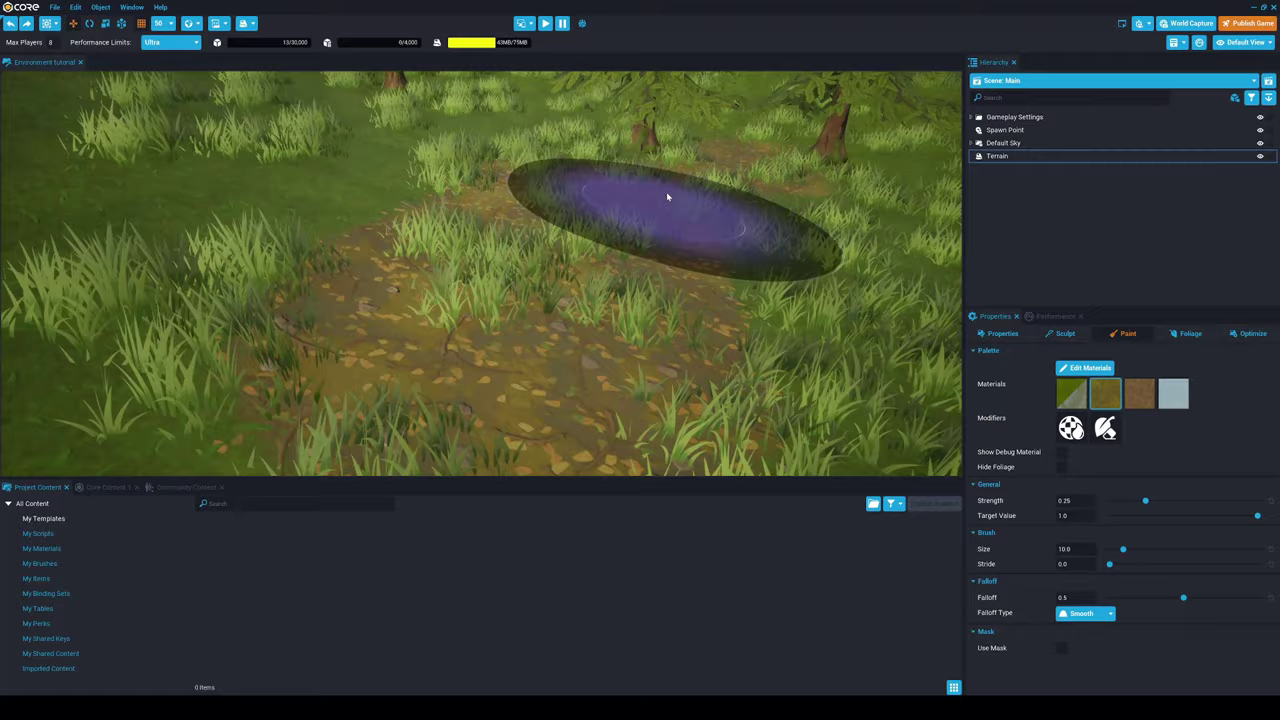
pyautogui.moveTo(620, 250); pyautogui.dragTo(575, 195)
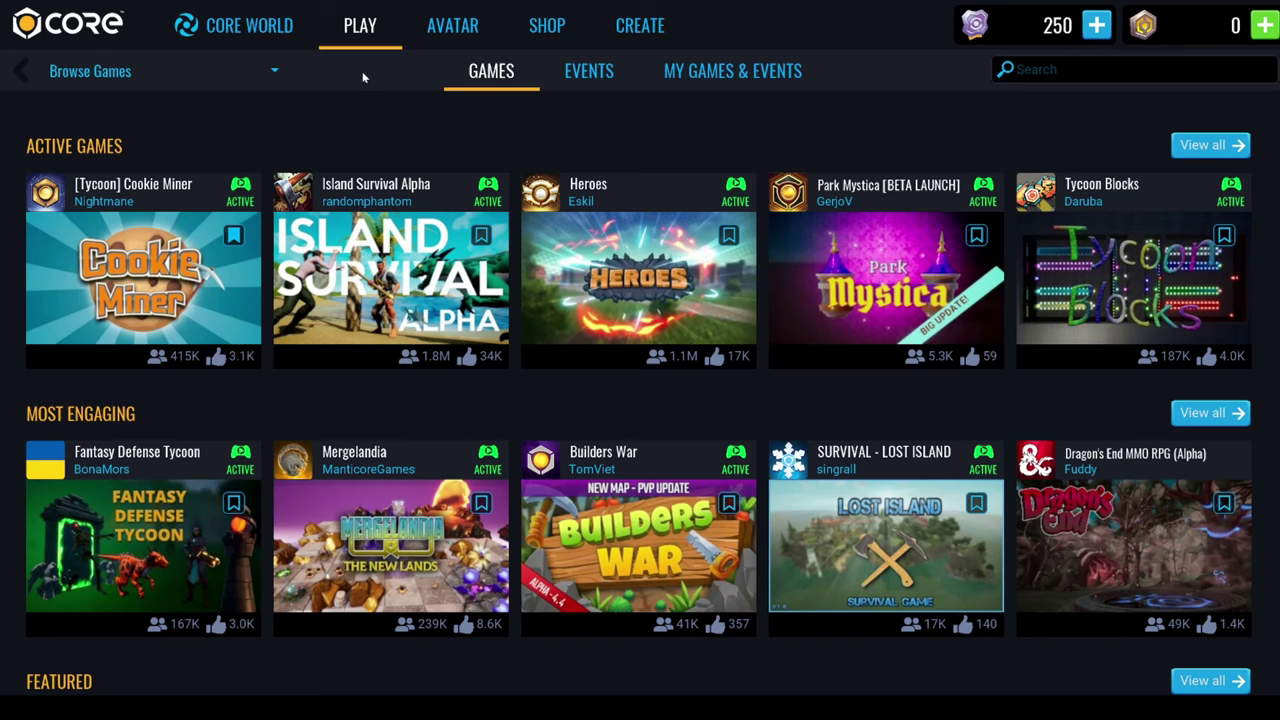
# Open the creation page for a new project.
pyautogui.click(680, 40)
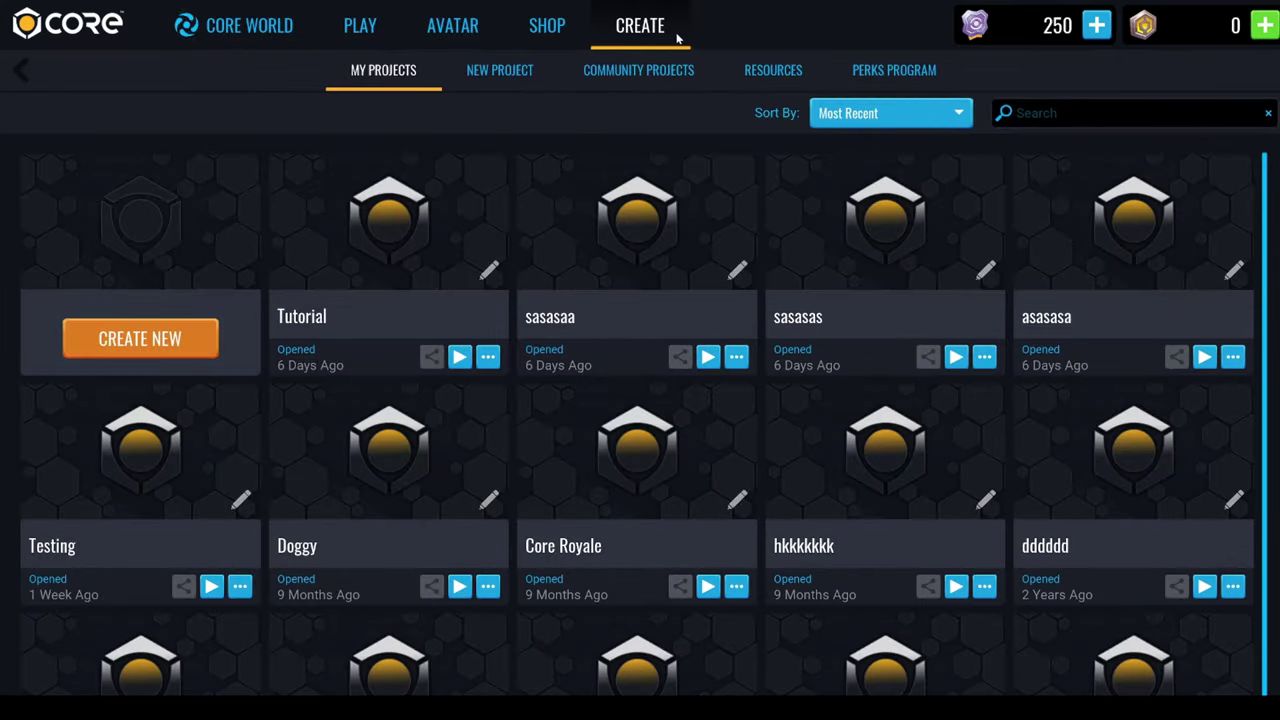
pyautogui.click(190, 344)
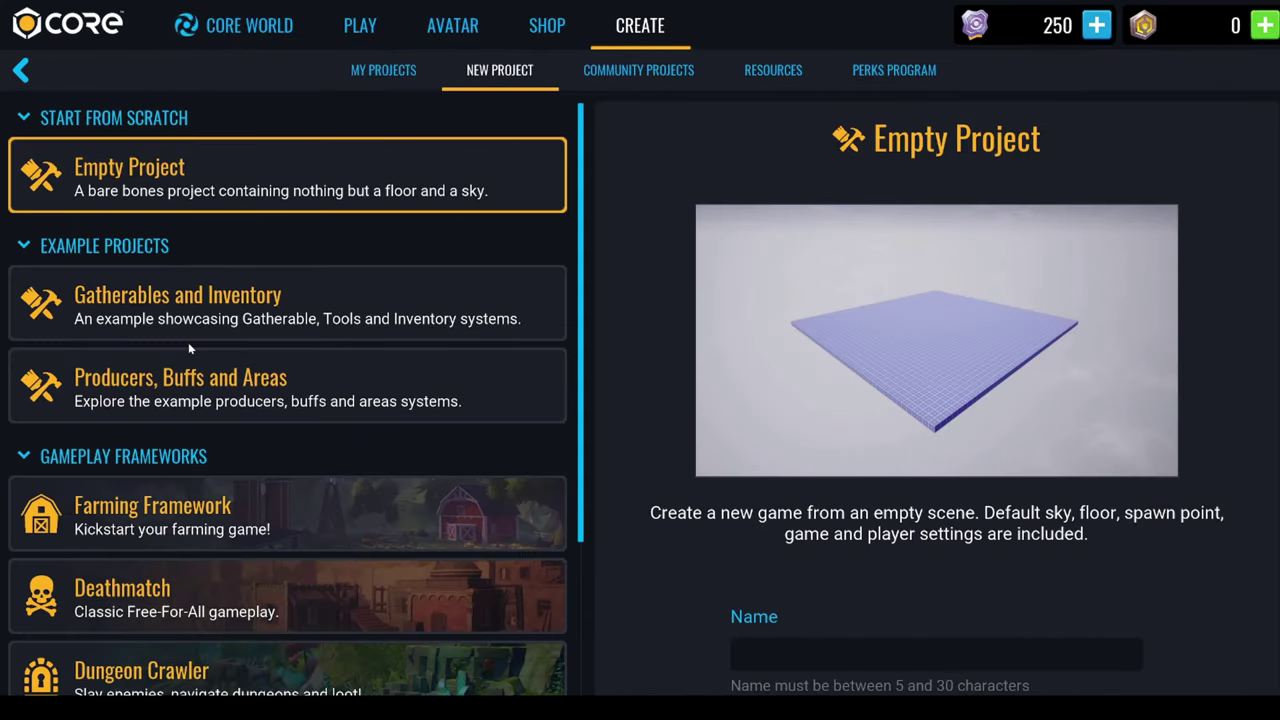
# Look through the gameplay framework templates, including Farming Framework, Dungeon Crawler, Battle Royale and Deathmatch.
pyautogui.scroll(-1, 265, 420)
pyautogui.click(229, 401)
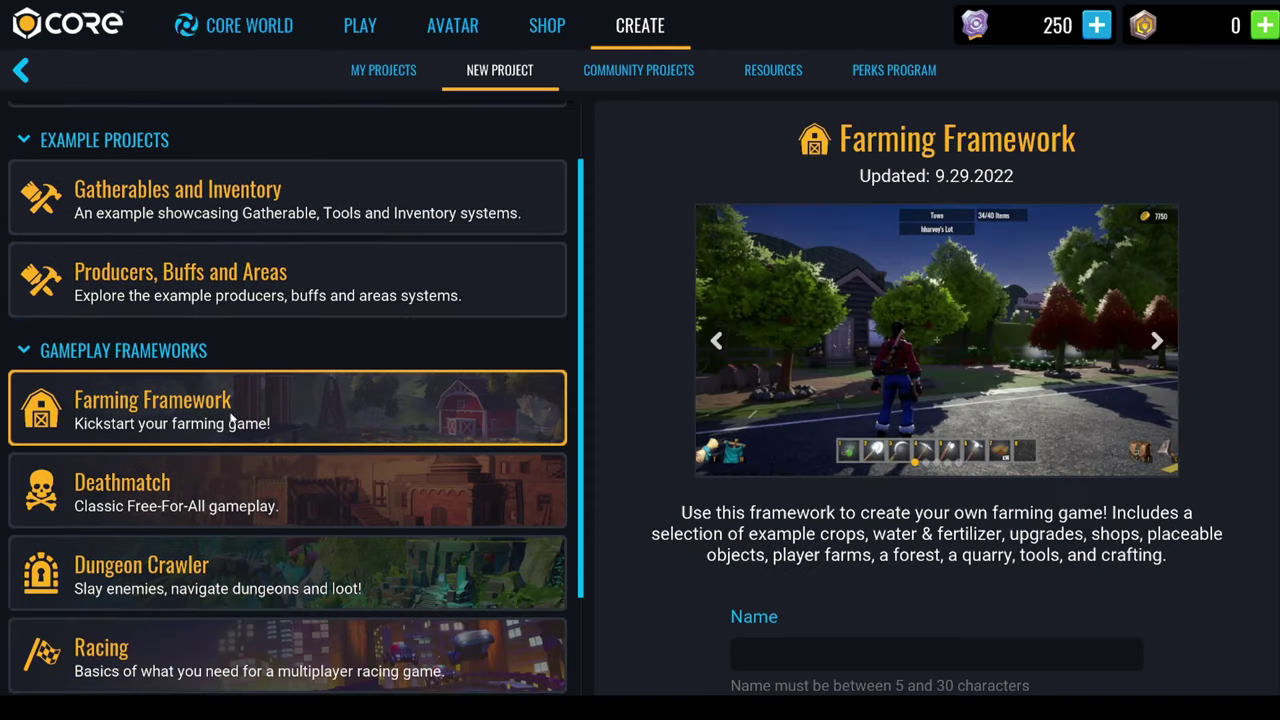
pyautogui.click(287, 576)
pyautogui.scroll(-1, 284, 520)
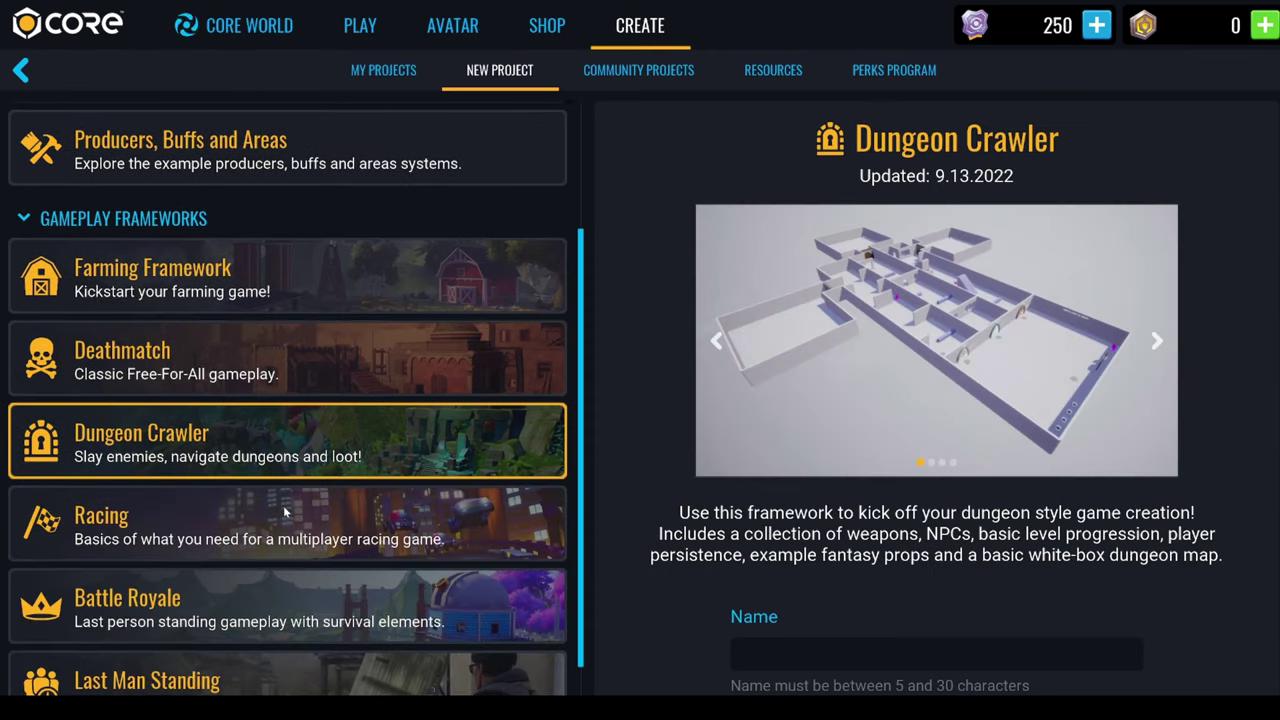
pyautogui.click(289, 528)
pyautogui.click(289, 602)
pyautogui.scroll(-1, 270, 560)
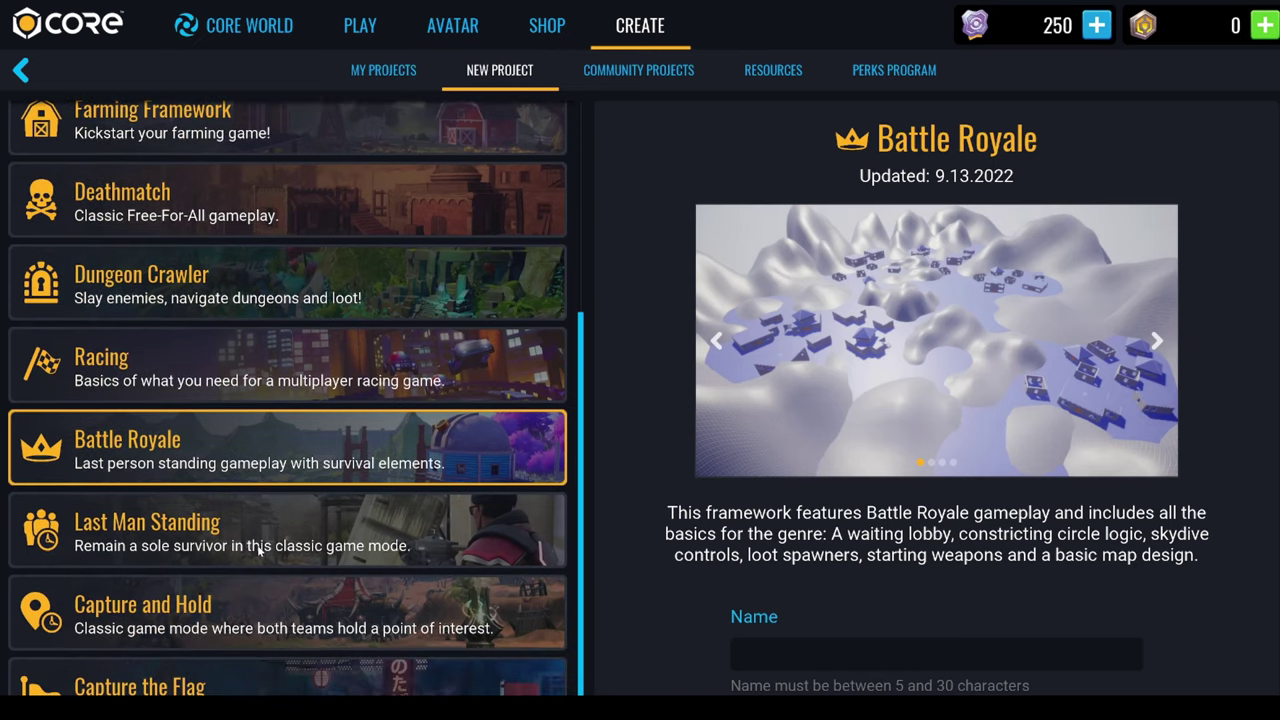
pyautogui.click(241, 523)
pyautogui.click(236, 300)
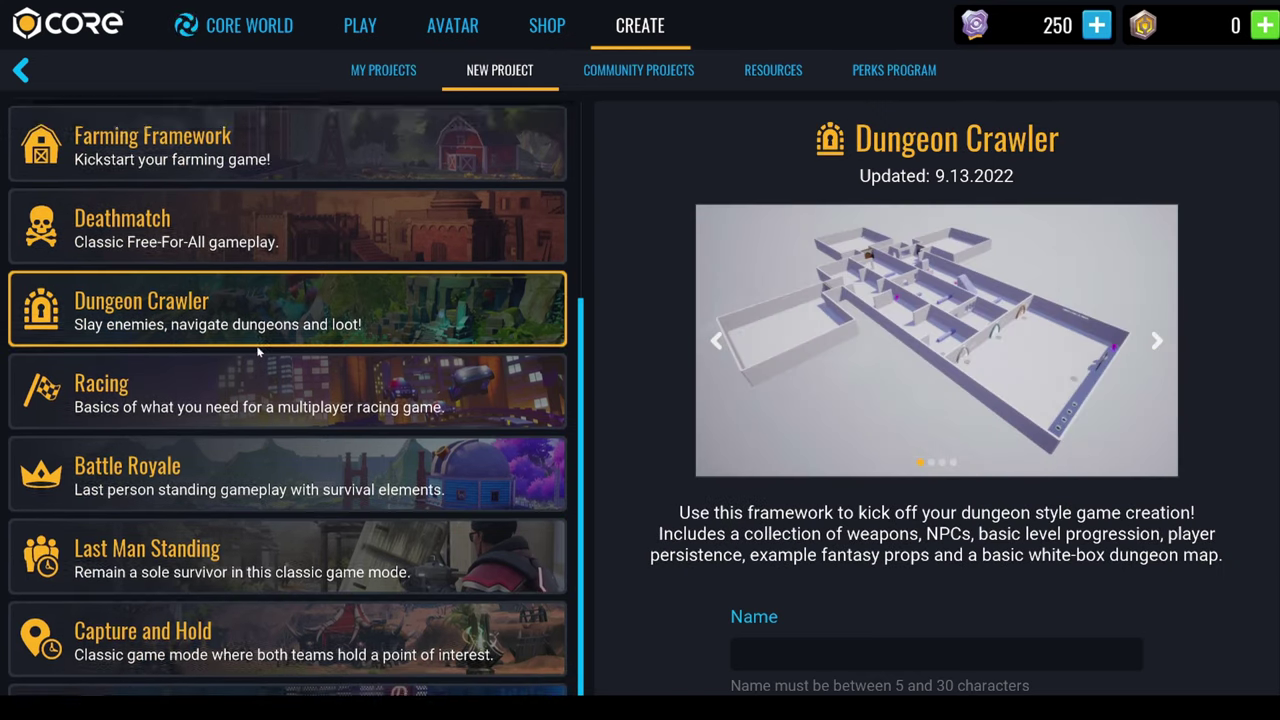
pyautogui.scroll(2, 270, 384)
pyautogui.click(260, 347)
pyautogui.click(298, 432)
pyautogui.scroll(2, 305, 460)
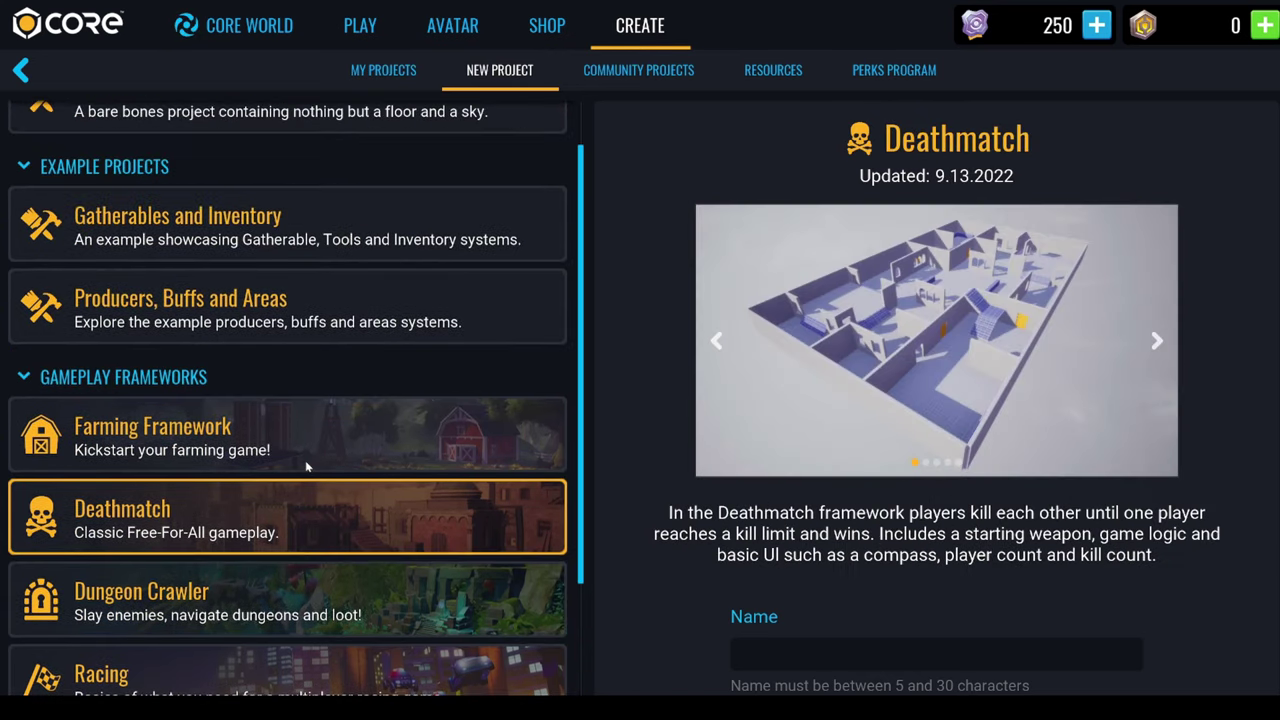
# Create an Empty Project named "Environment tutorial".
pyautogui.click(238, 170)
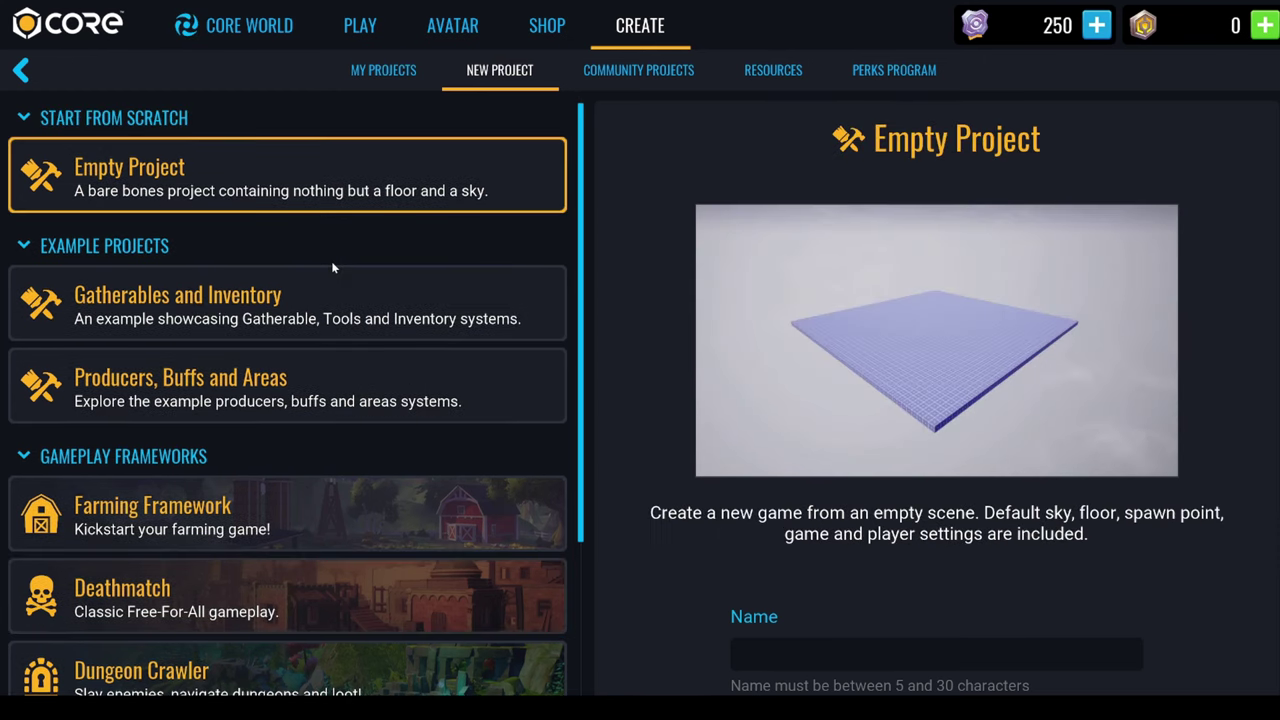
pyautogui.click(749, 657)
pyautogui.write('Enviro')
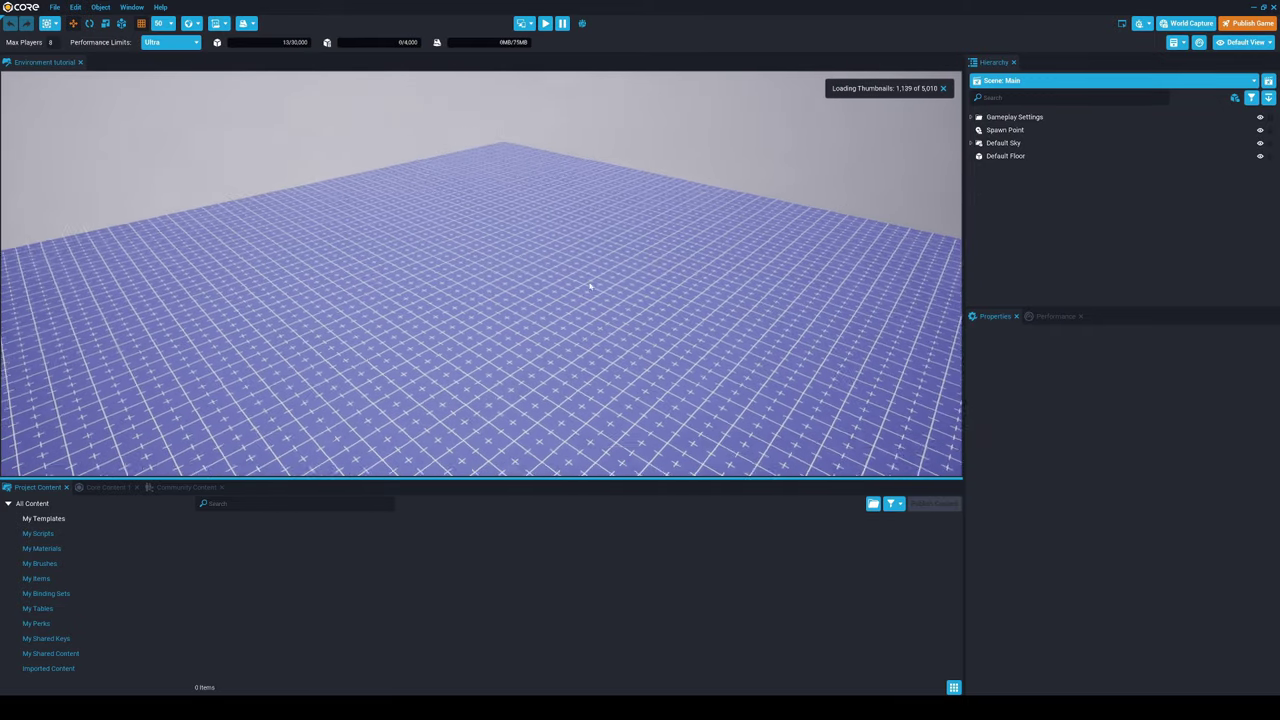
# Playtest the empty project by running and jumping with the character on the default floor, and end the preview.
pyautogui.press('w')
pyautogui.moveTo(590, 286); pyautogui.dragTo(559, 265, button='right')
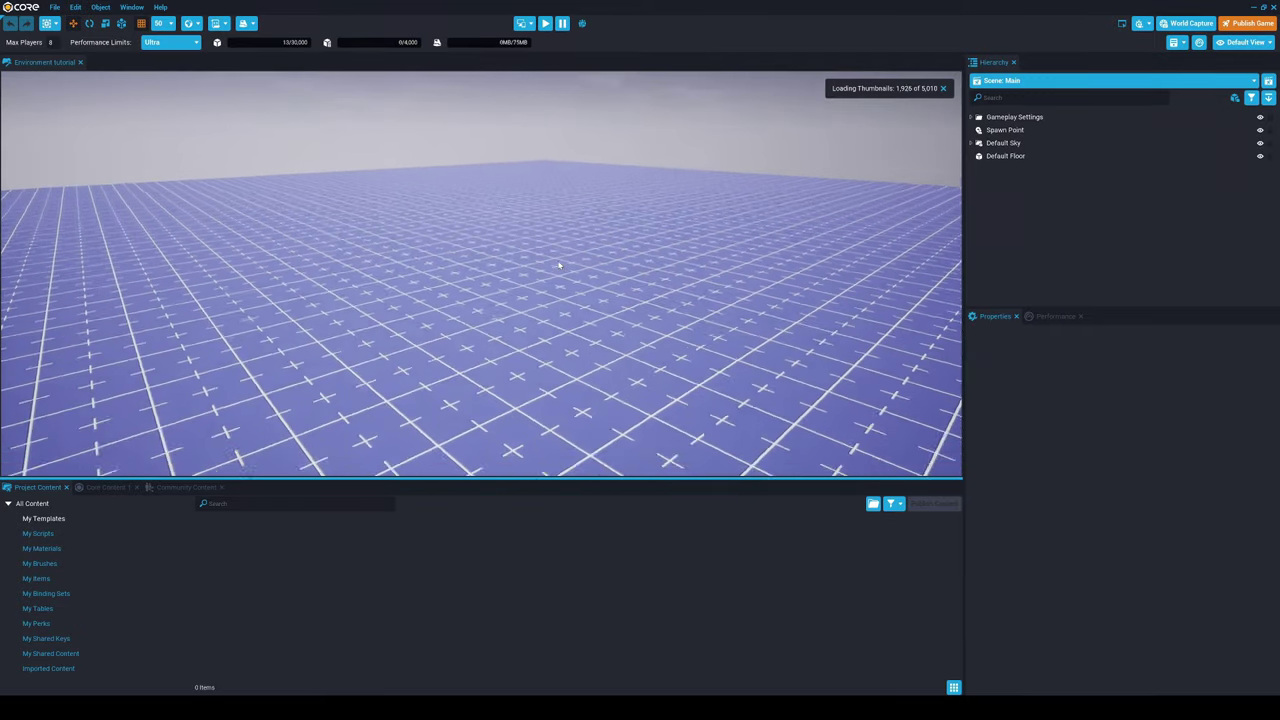
pyautogui.press('=')
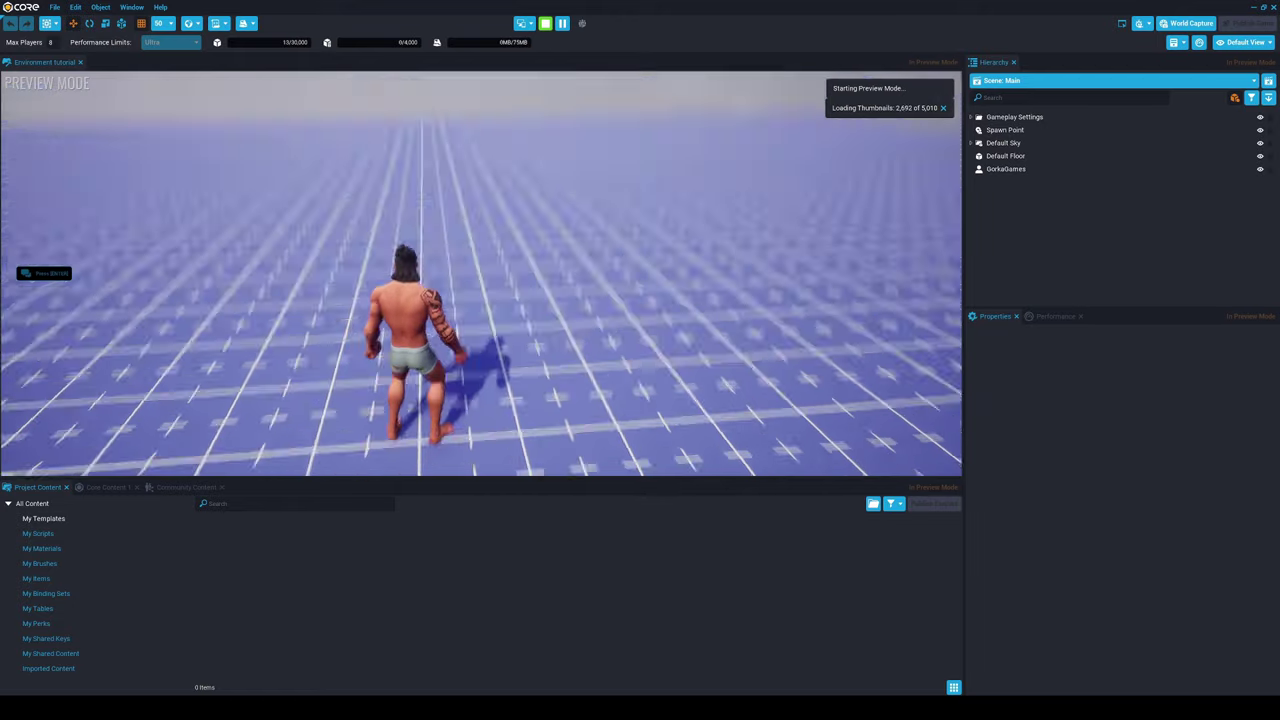
pyautogui.press('w')
pyautogui.press('space')
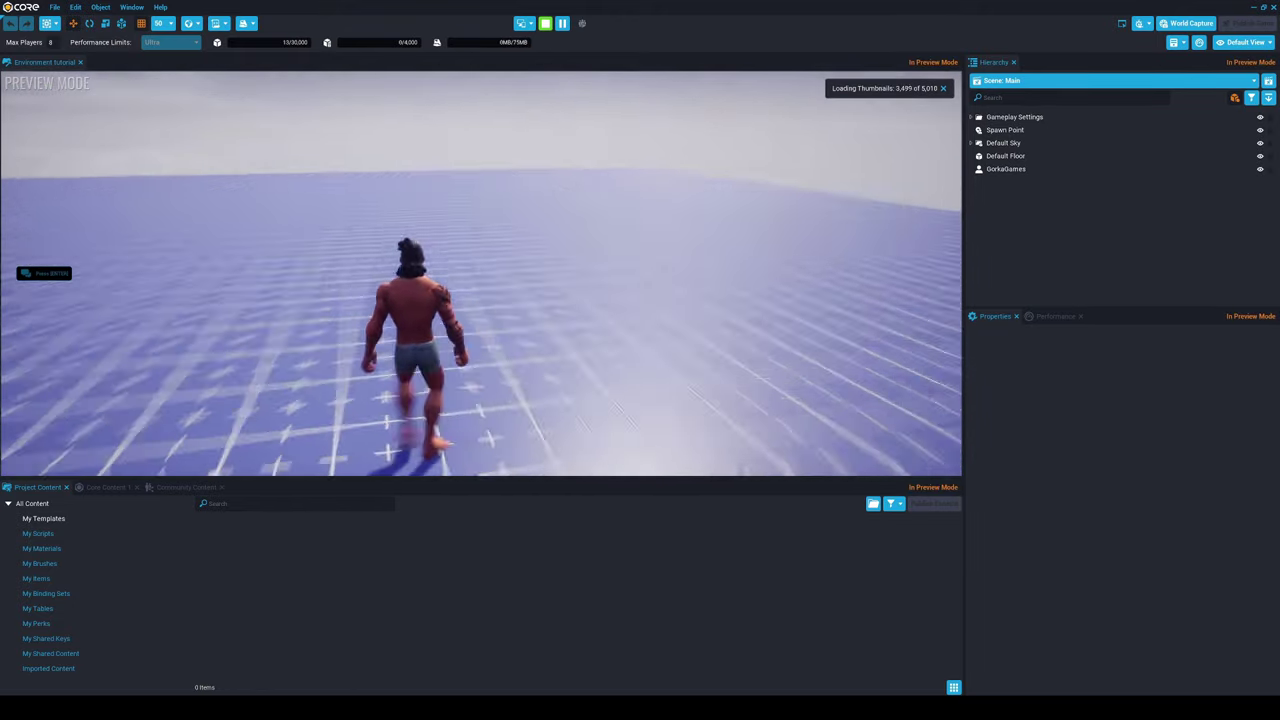
pyautogui.press('=')
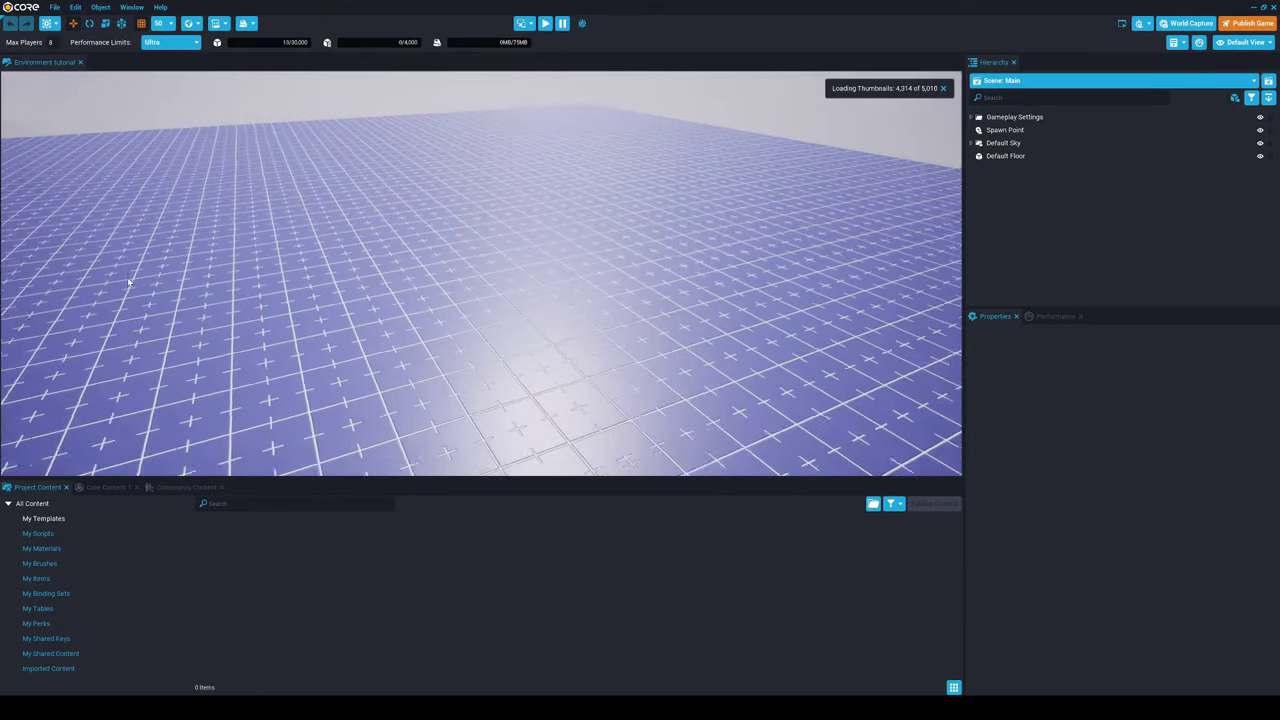
# Delete the default floor from the scene.
pyautogui.moveTo(128, 283); pyautogui.dragTo(145, 259, button='right')
pyautogui.click(275, 262)
pyautogui.press('Delete')
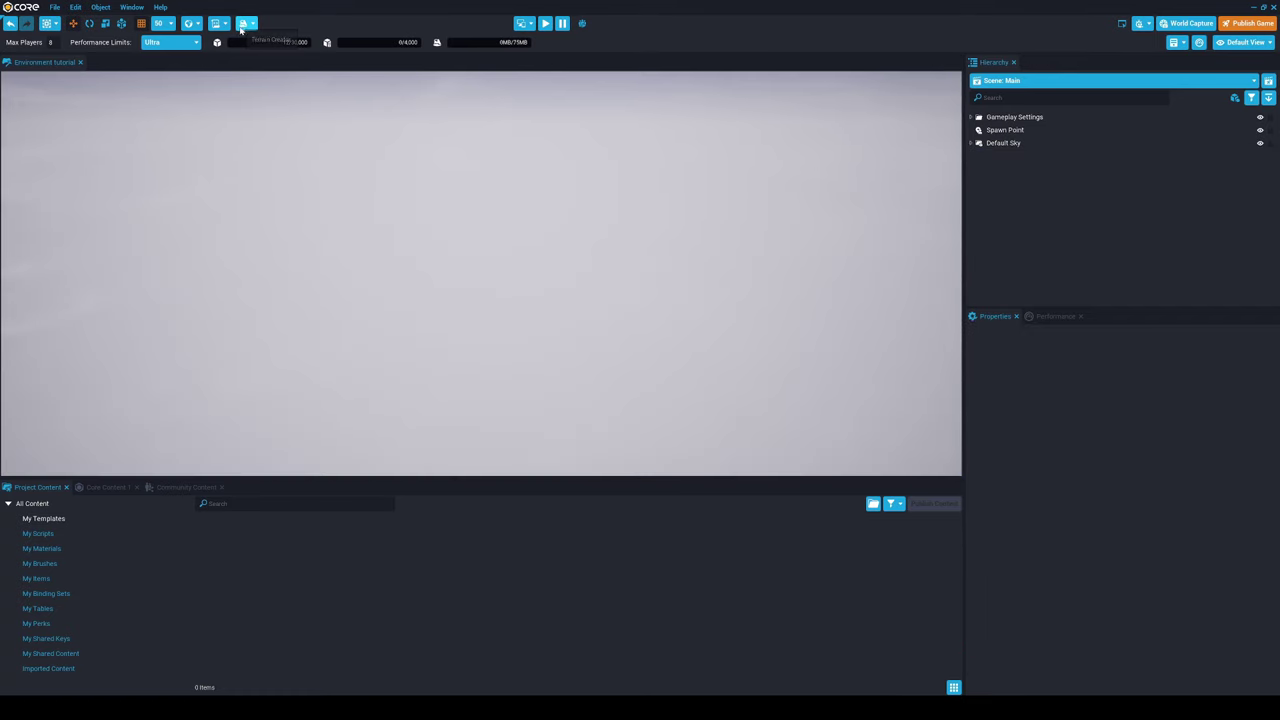
# Open the settings for generating a new terrain.
pyautogui.click(245, 24)
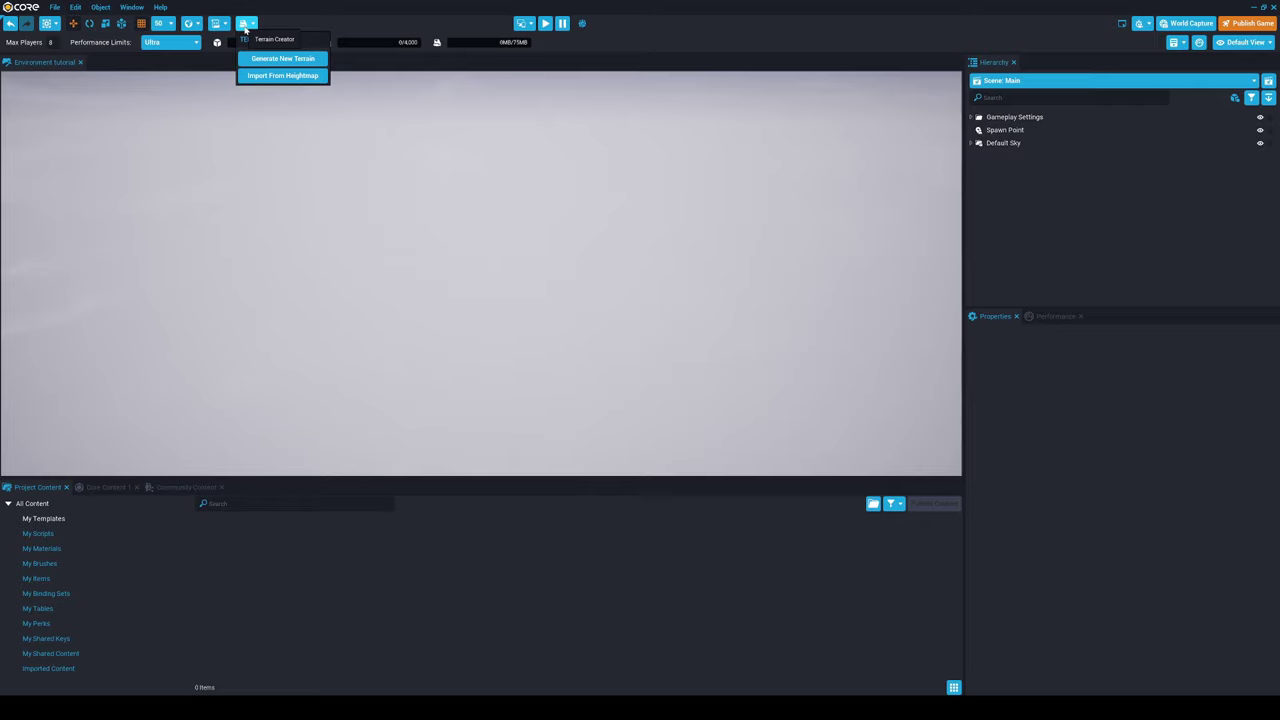
pyautogui.click(313, 60)
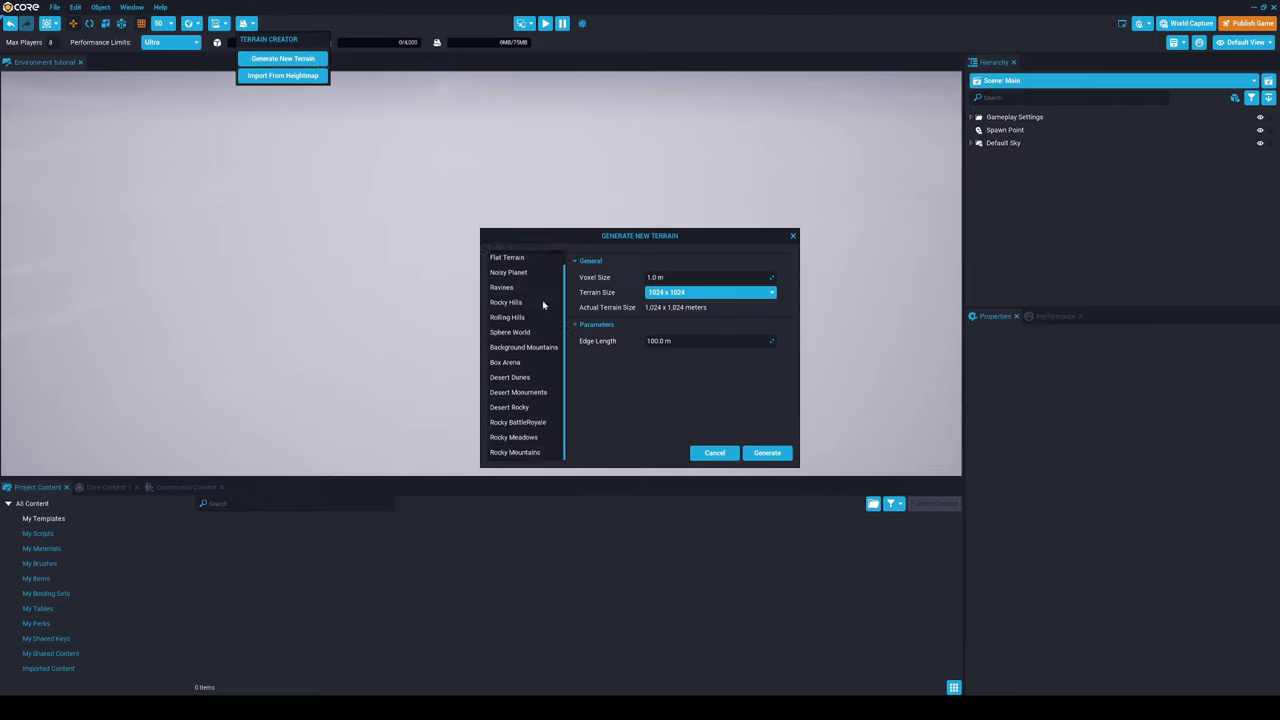
# Examine the available terrain types and their parameters, from Flat Terrain through Rocky Hills and Sphere World to Background Mountains.
pyautogui.click(531, 274)
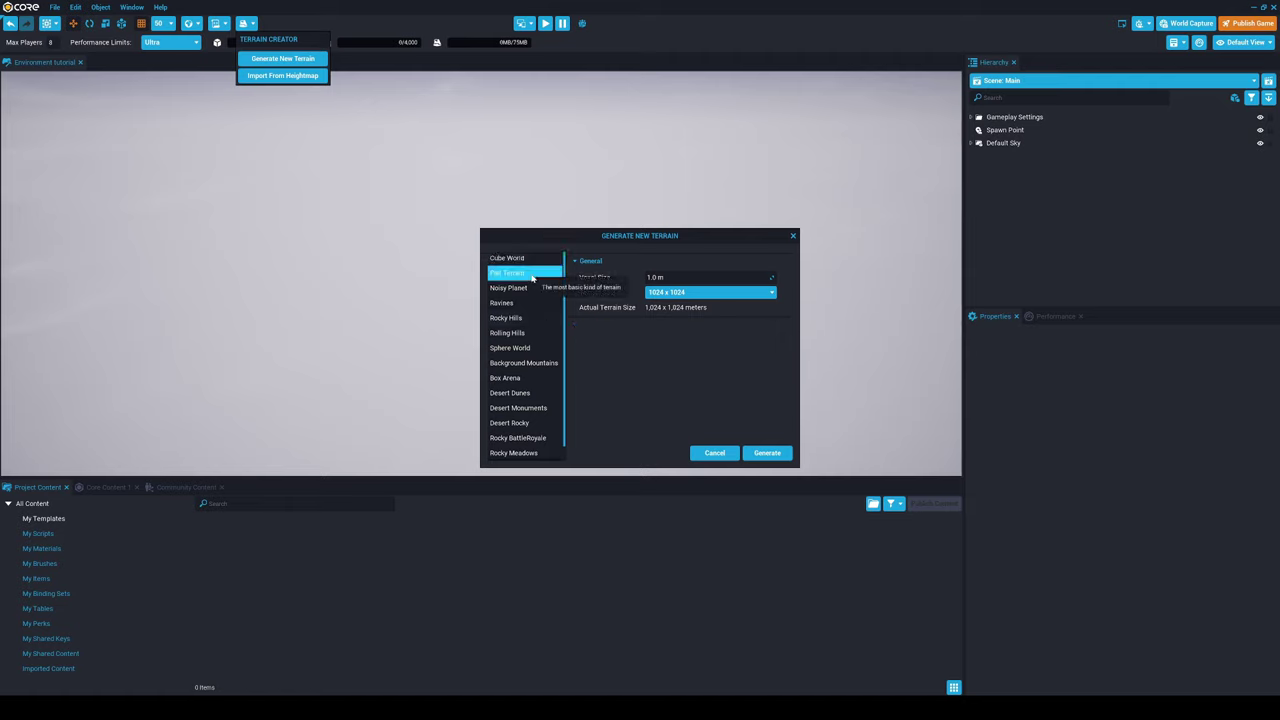
pyautogui.click(528, 288)
pyautogui.click(525, 304)
pyautogui.click(516, 318)
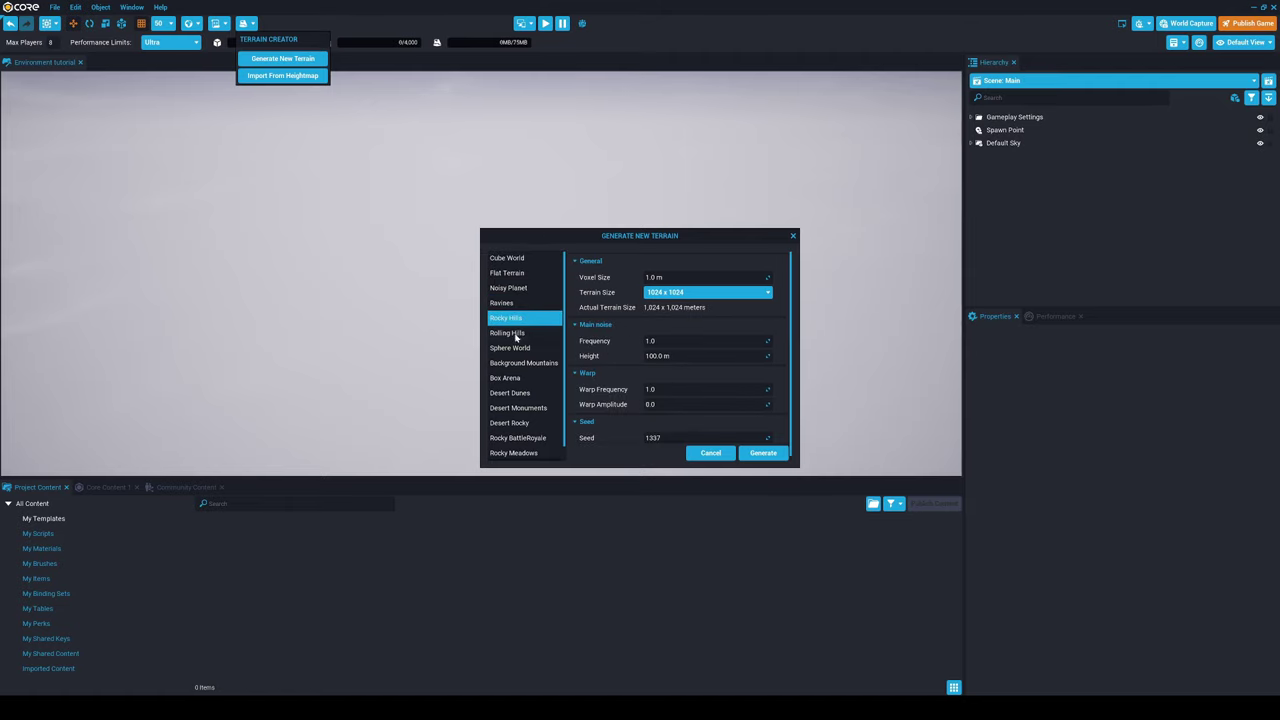
pyautogui.click(516, 333)
pyautogui.click(516, 348)
pyautogui.scroll(-1, 519, 378)
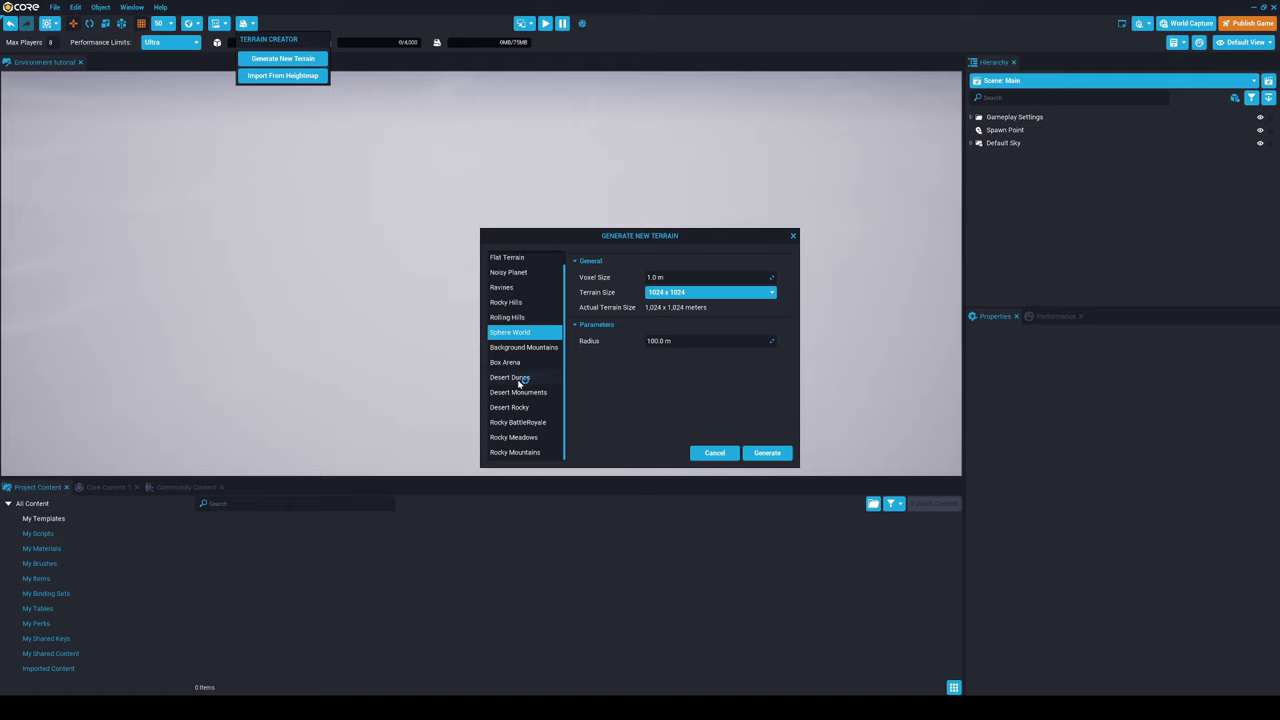
pyautogui.scroll(1, 541, 428)
pyautogui.click(516, 364)
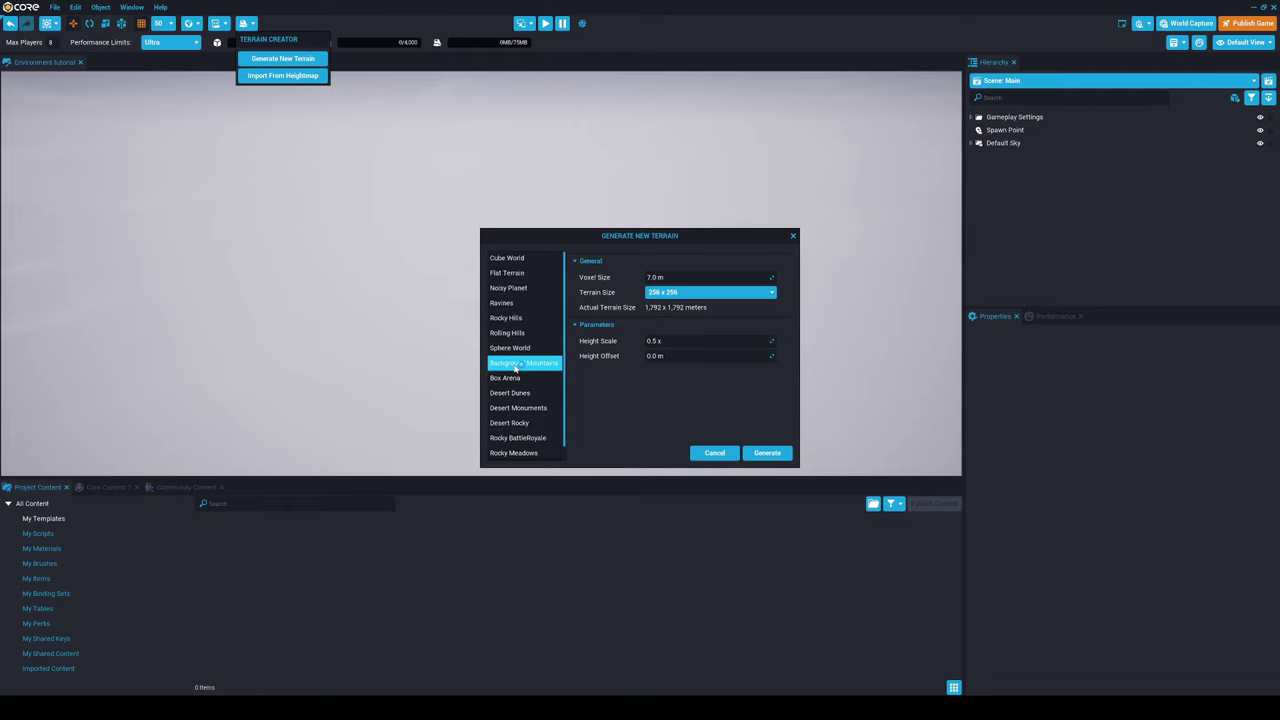
pyautogui.click(512, 321)
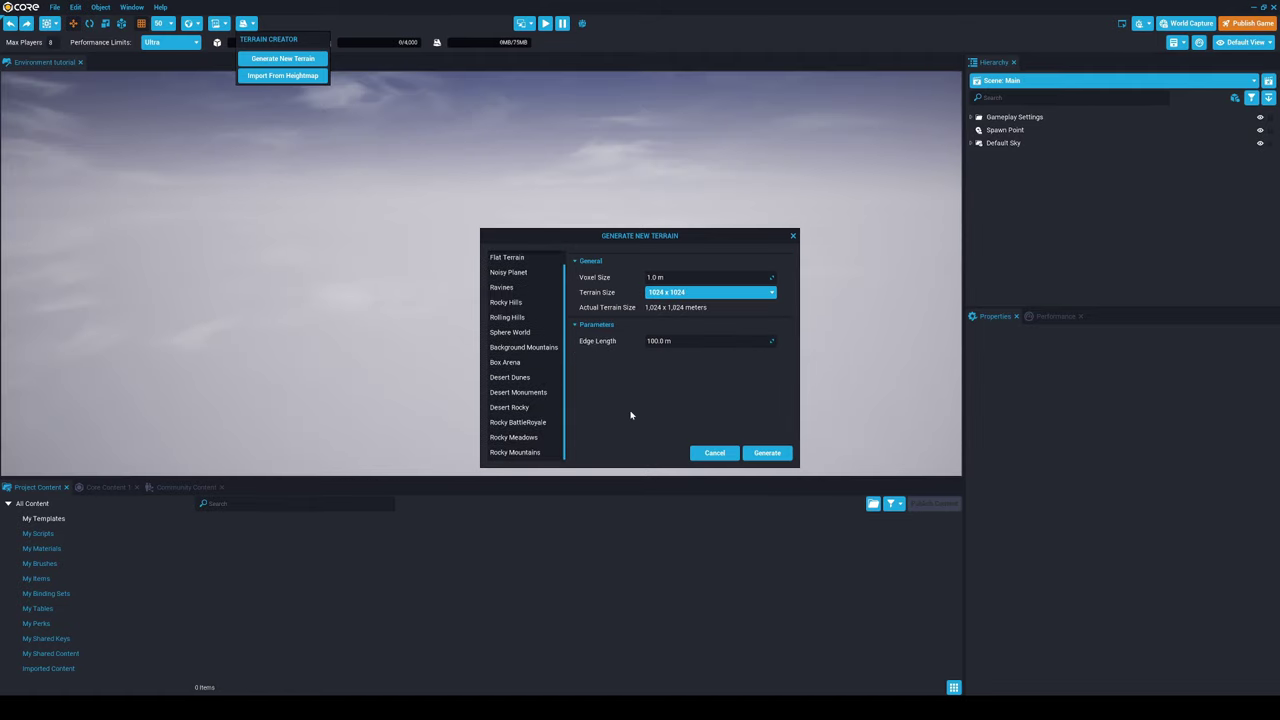
# Generate a Desert Rocky terrain with its default size and height parameters.
pyautogui.click(545, 410)
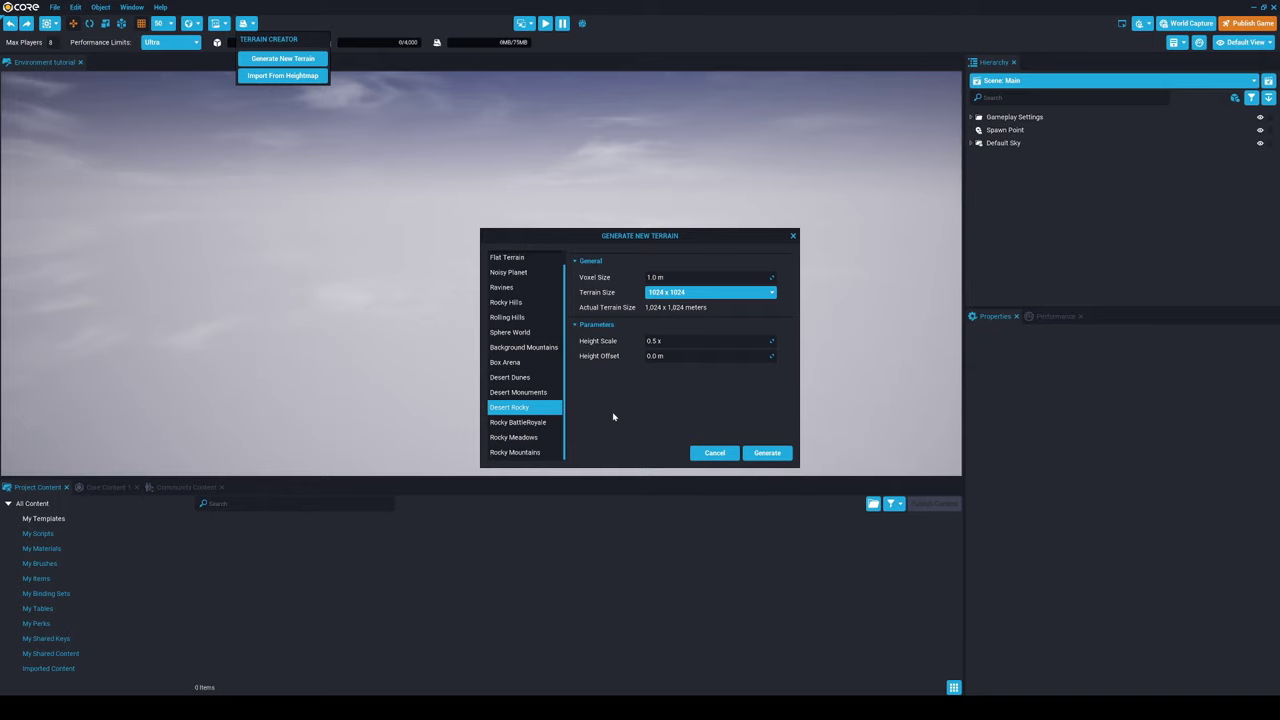
pyautogui.click(767, 453)
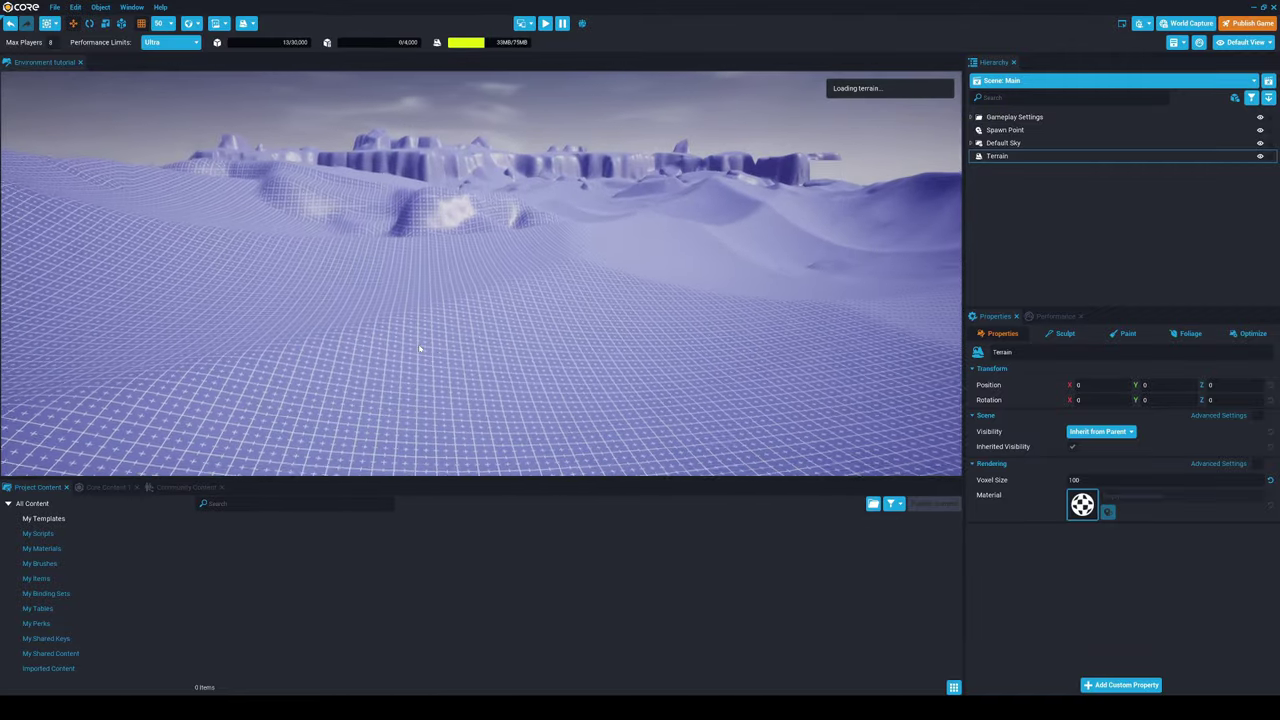
pyautogui.moveTo(360, 339); pyautogui.dragTo(979, 352, button='right')
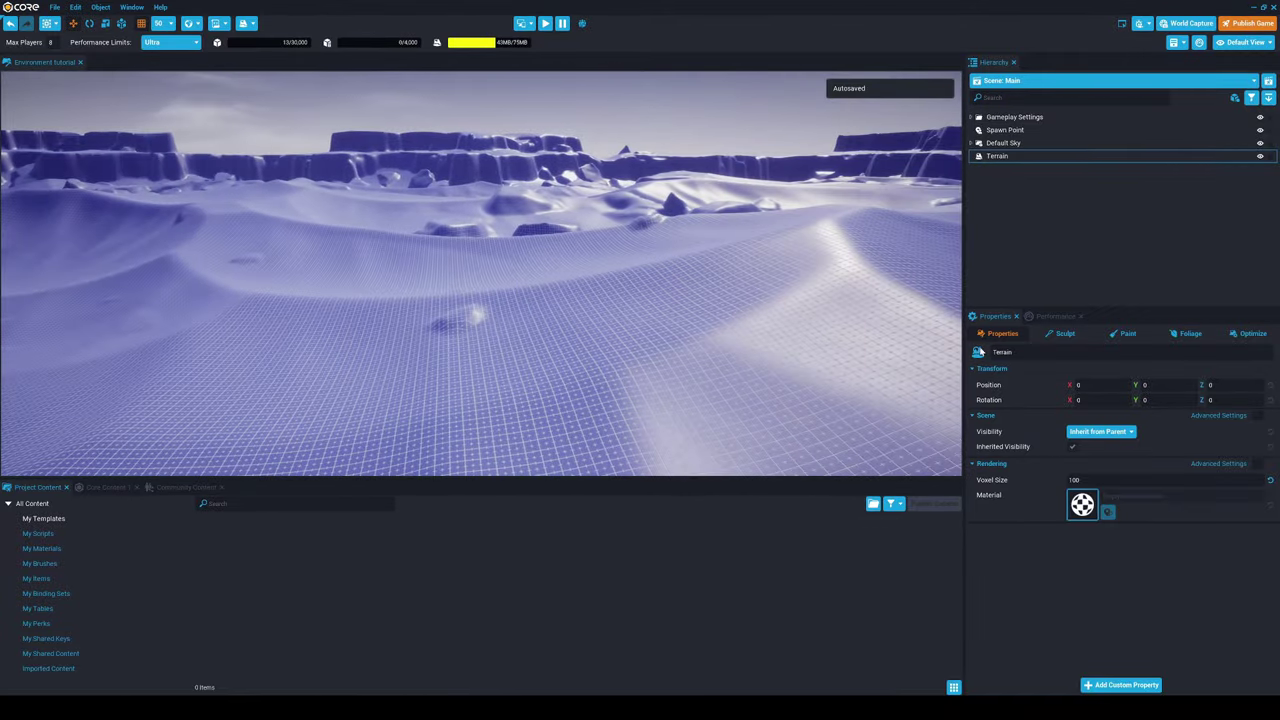
# Preview the game to check where the character spawns relative to the new terrain.
pyautogui.click(549, 26)
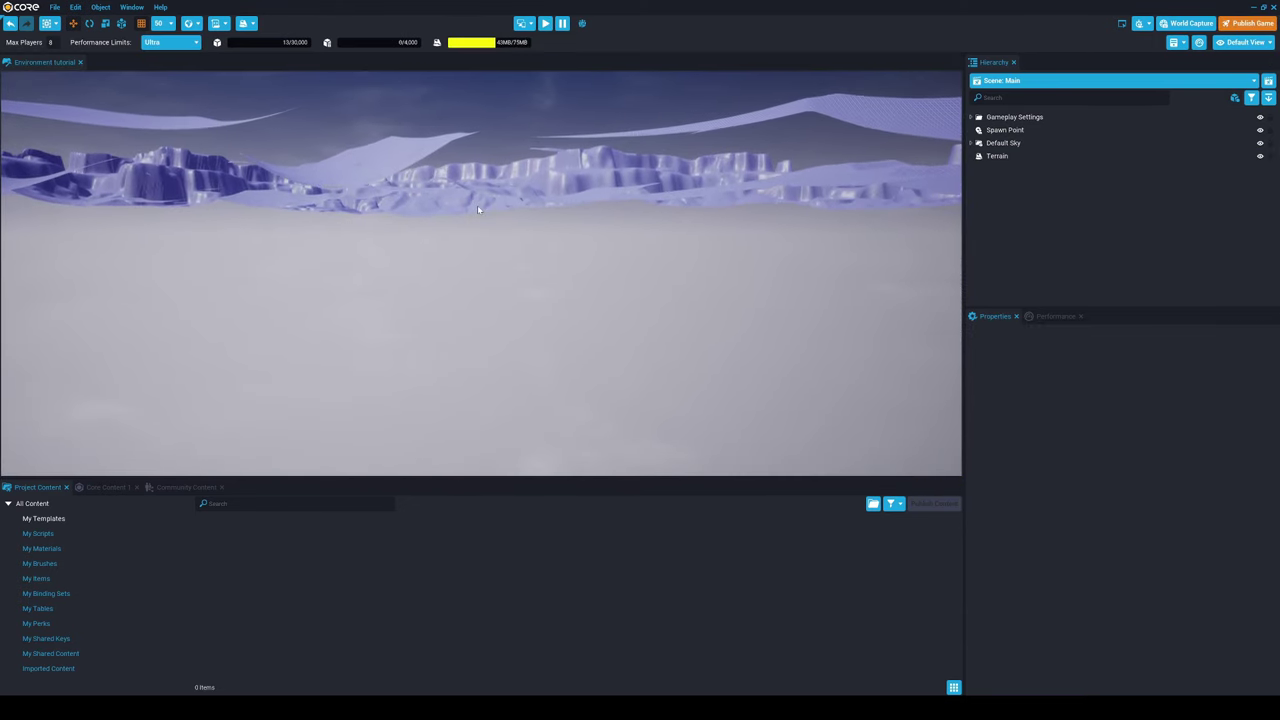
pyautogui.moveTo(585, 218); pyautogui.dragTo(641, 217, button='right')
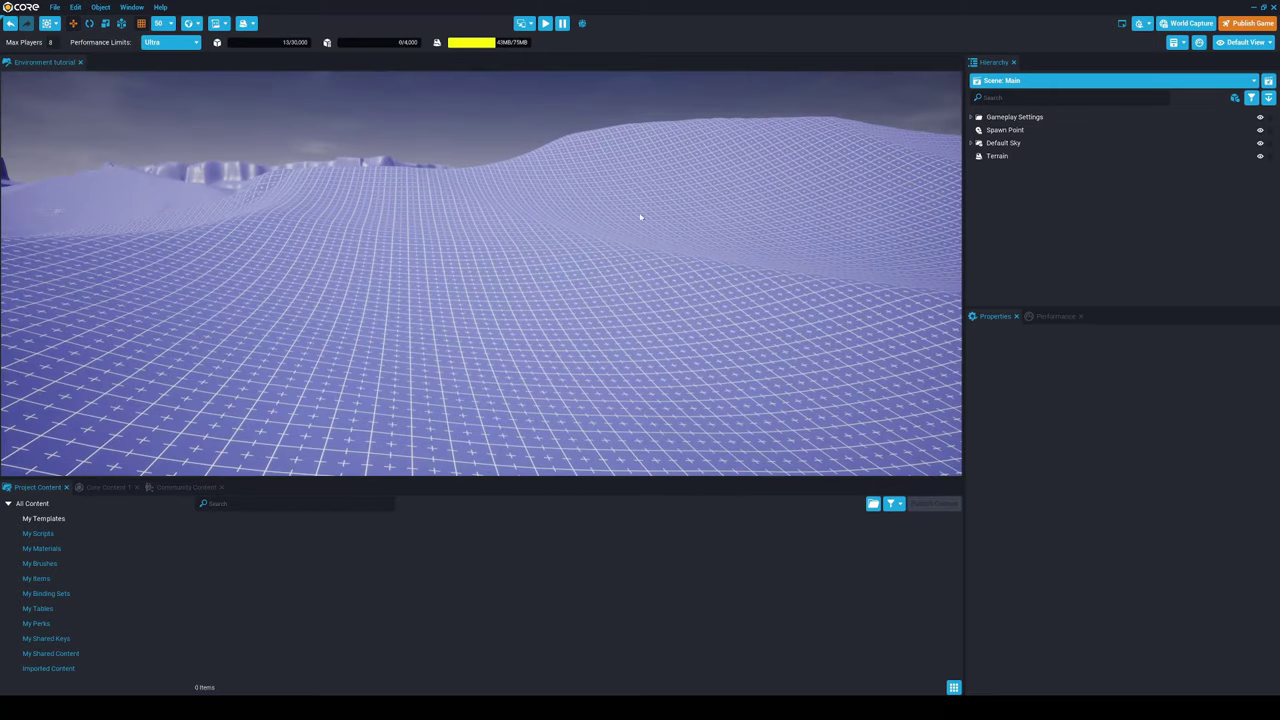
# Raise the spawn point above the terrain surface to a Z position of 1000.
pyautogui.click(1005, 130)
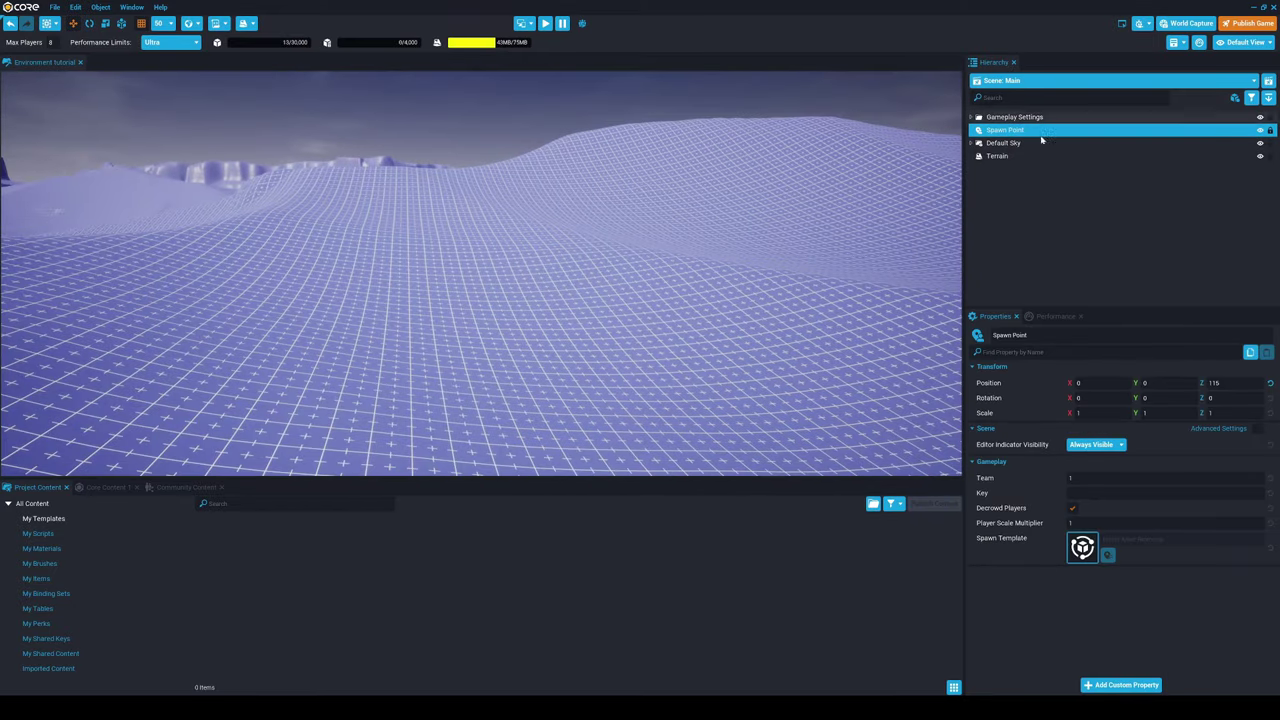
pyautogui.moveTo(826, 170); pyautogui.dragTo(837, 220, button='right')
pyautogui.press('f')
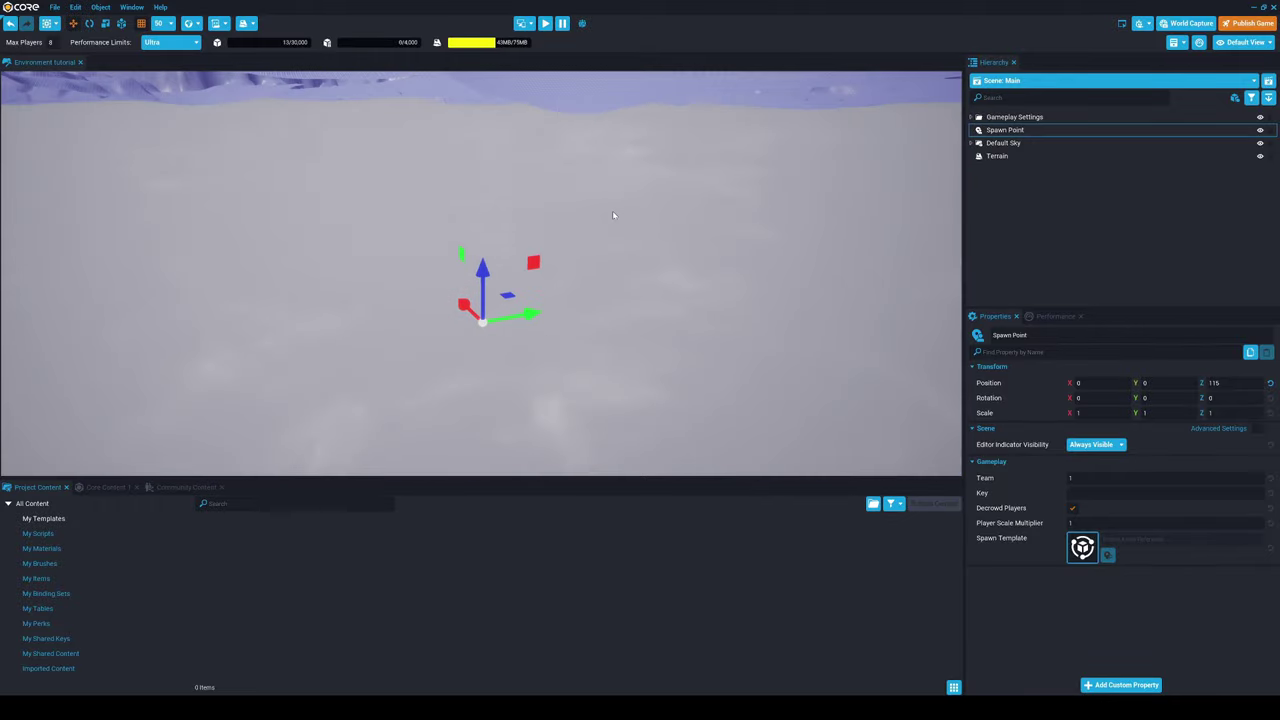
pyautogui.moveTo(484, 262); pyautogui.dragTo(482, 413)
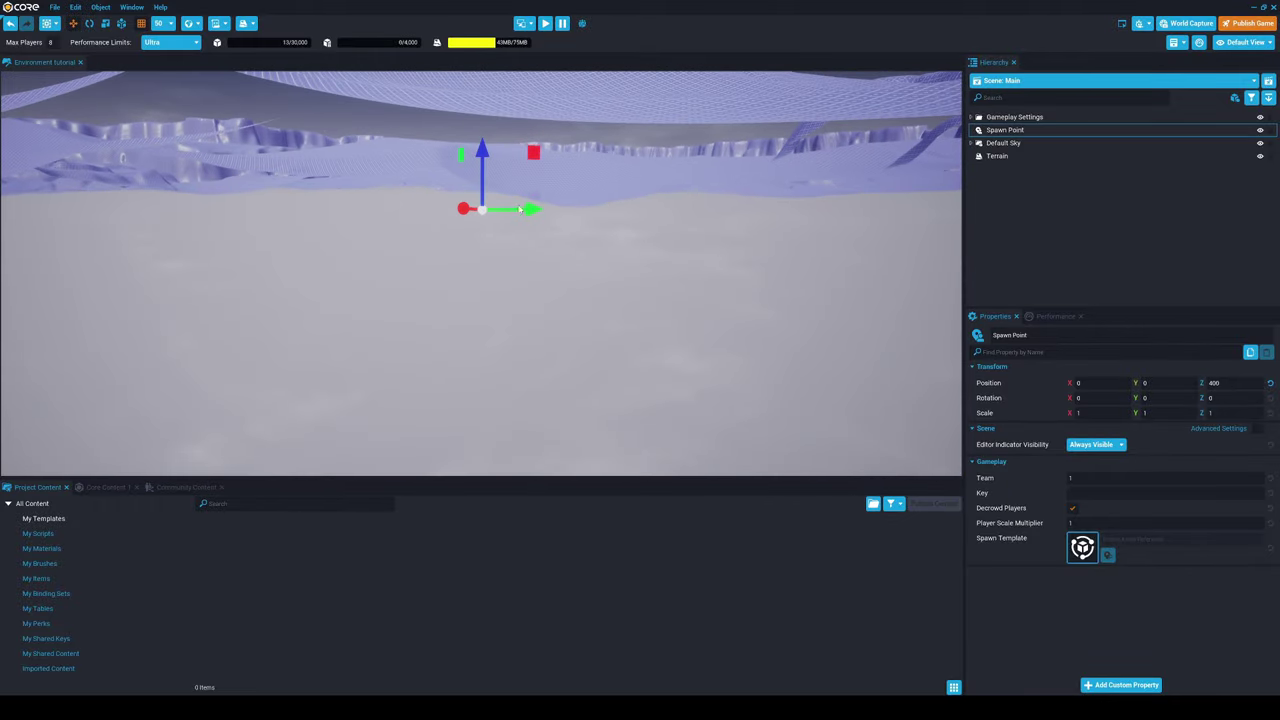
pyautogui.moveTo(519, 209); pyautogui.dragTo(522, 327, button='right')
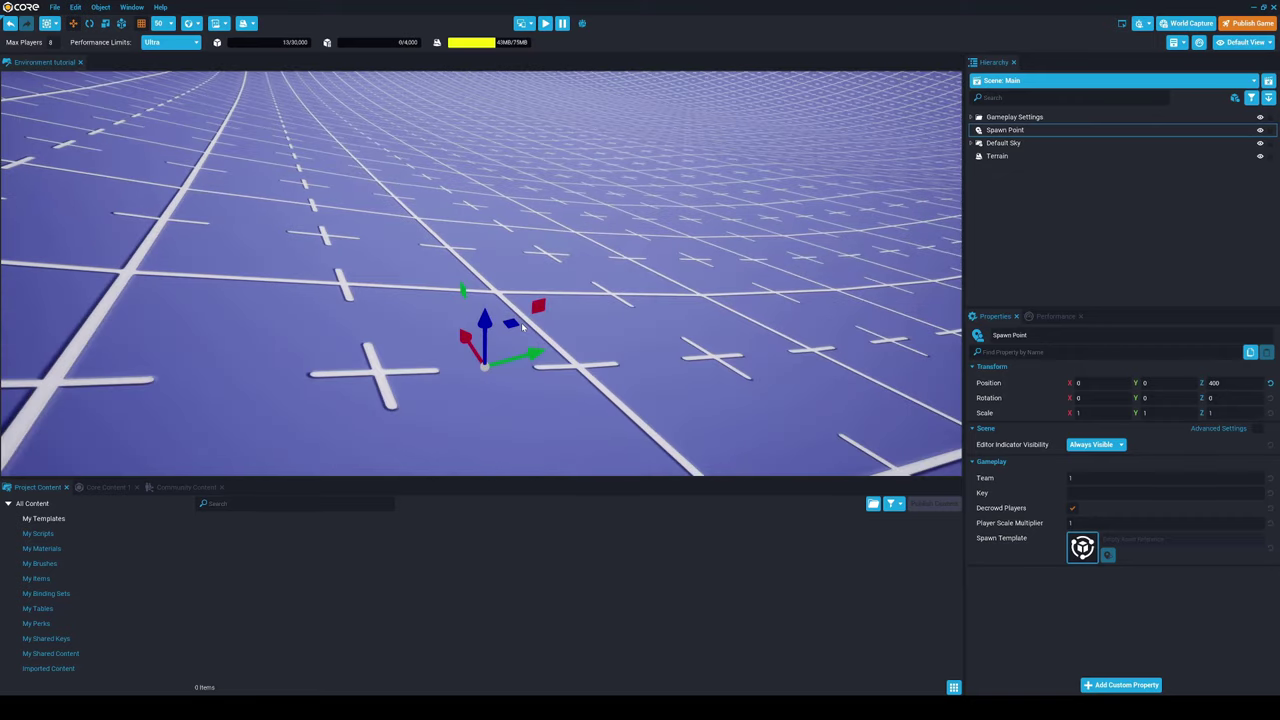
pyautogui.moveTo(484, 330); pyautogui.dragTo(485, 98)
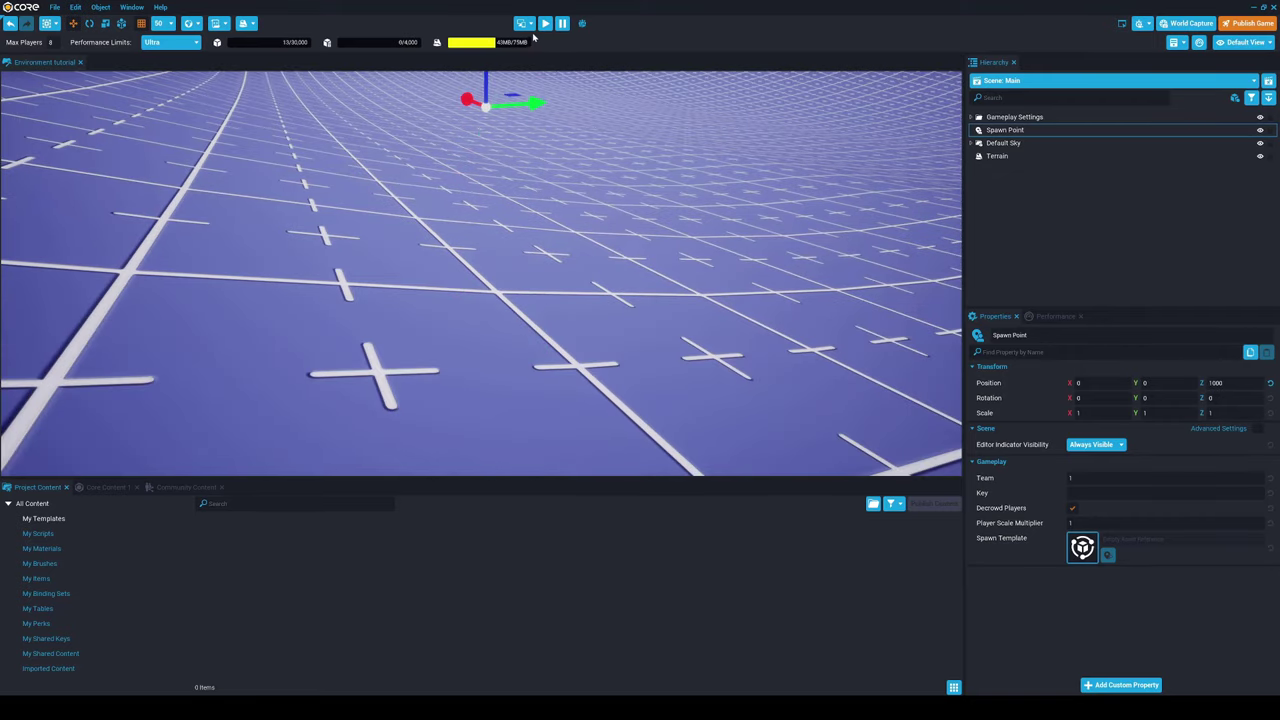
pyautogui.moveTo(522, 125); pyautogui.dragTo(519, 71, button='right')
# Playtest the raised spawn point by walking the character on the terrain, and end the preview.
pyautogui.click(545, 23)
pyautogui.press('w')
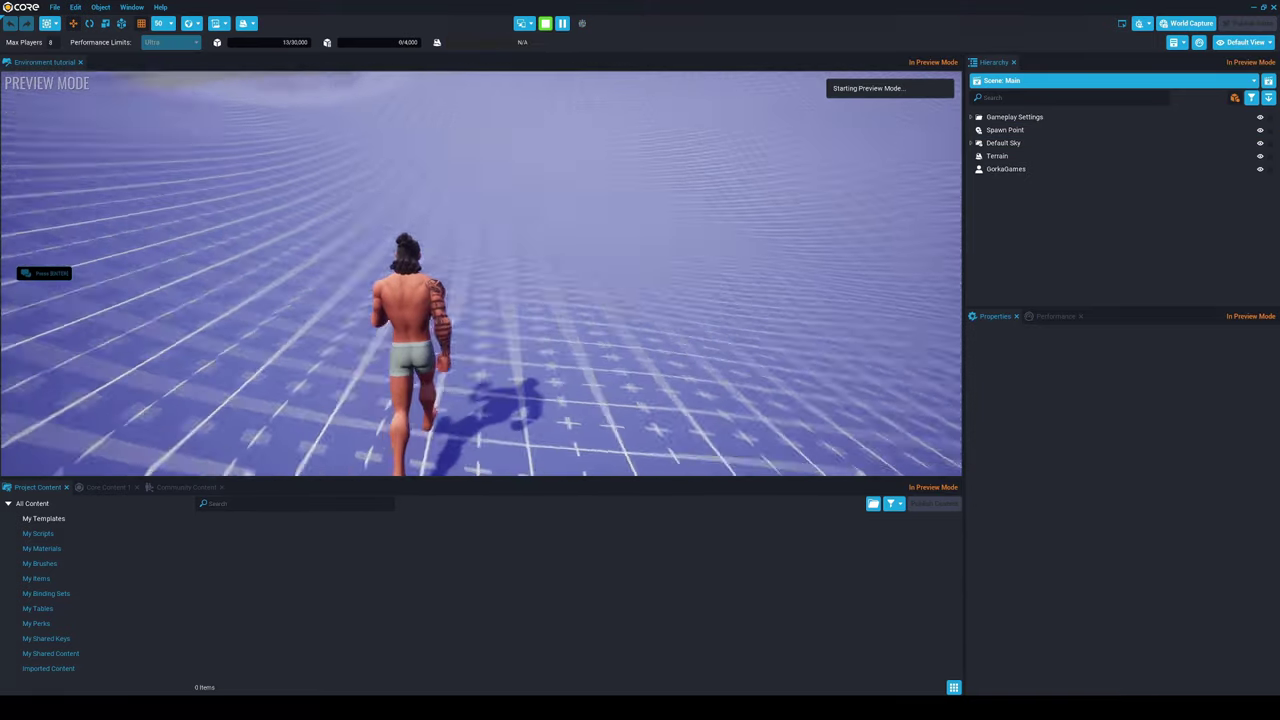
pyautogui.press('Escape')
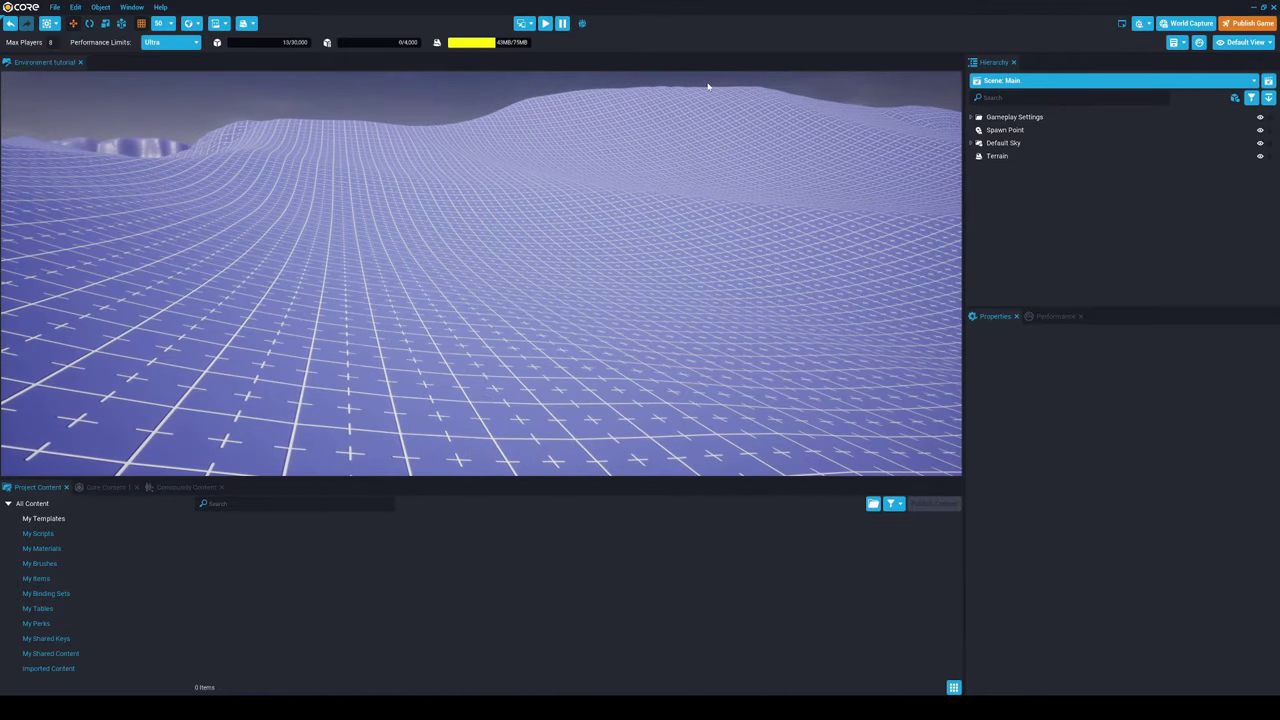
# Create a new paintable terrain material for the terrain.
pyautogui.click(535, 209)
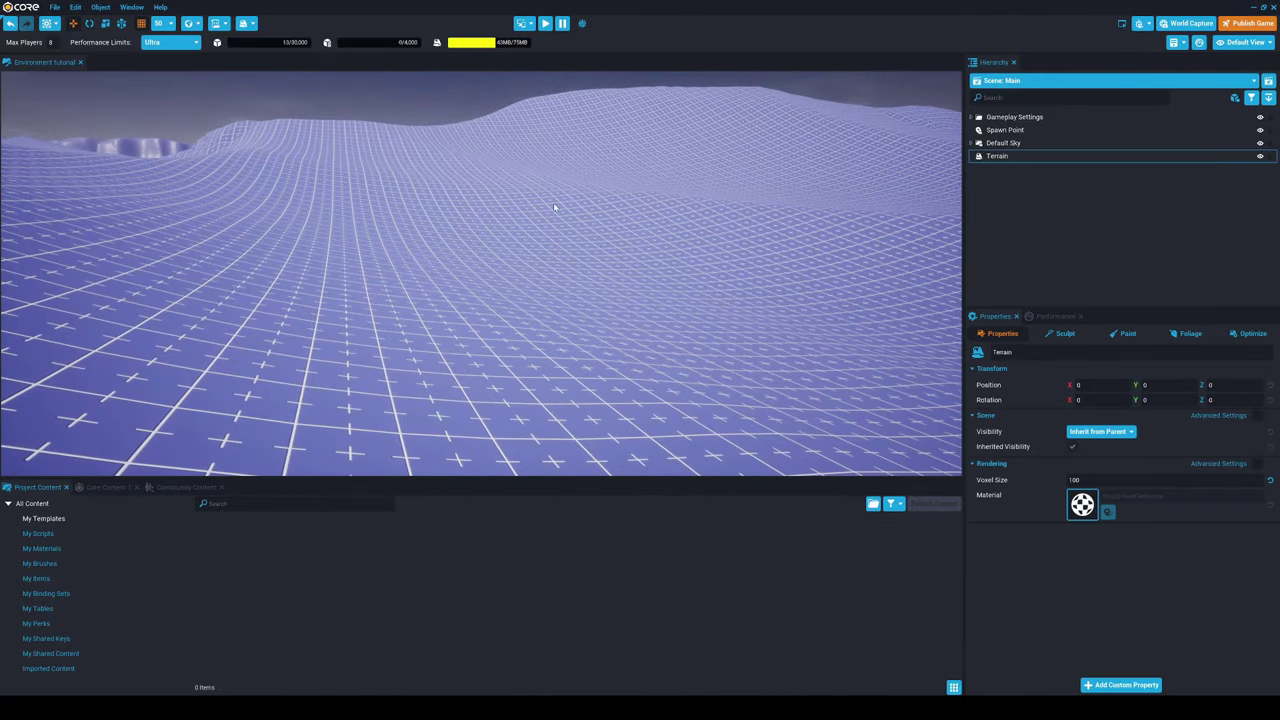
pyautogui.scroll(-4, 554, 207)
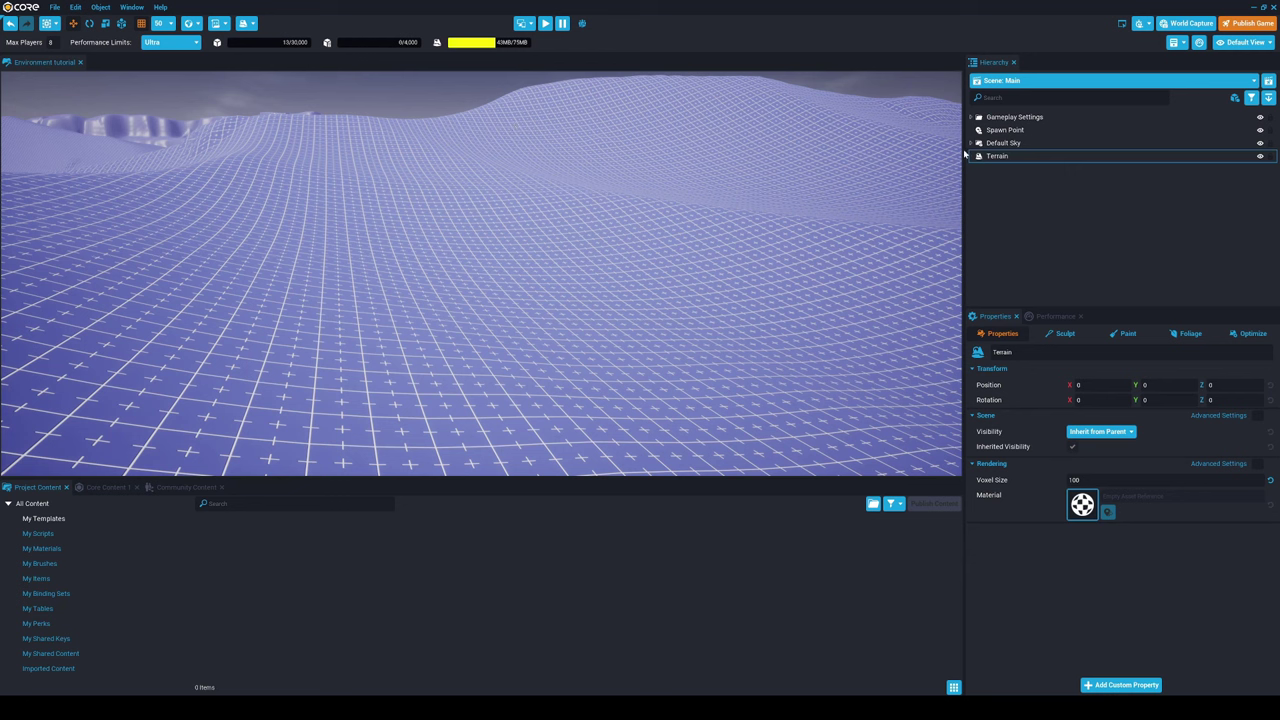
pyautogui.click(1000, 156)
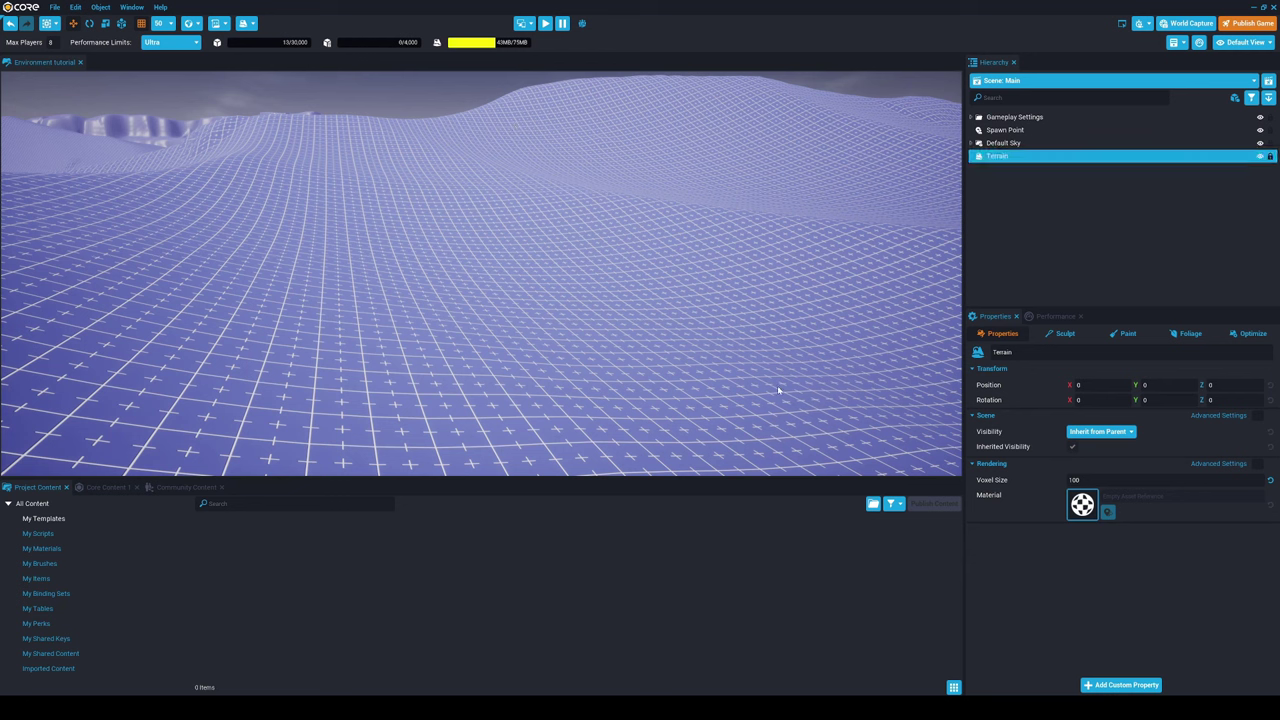
pyautogui.click(1065, 338)
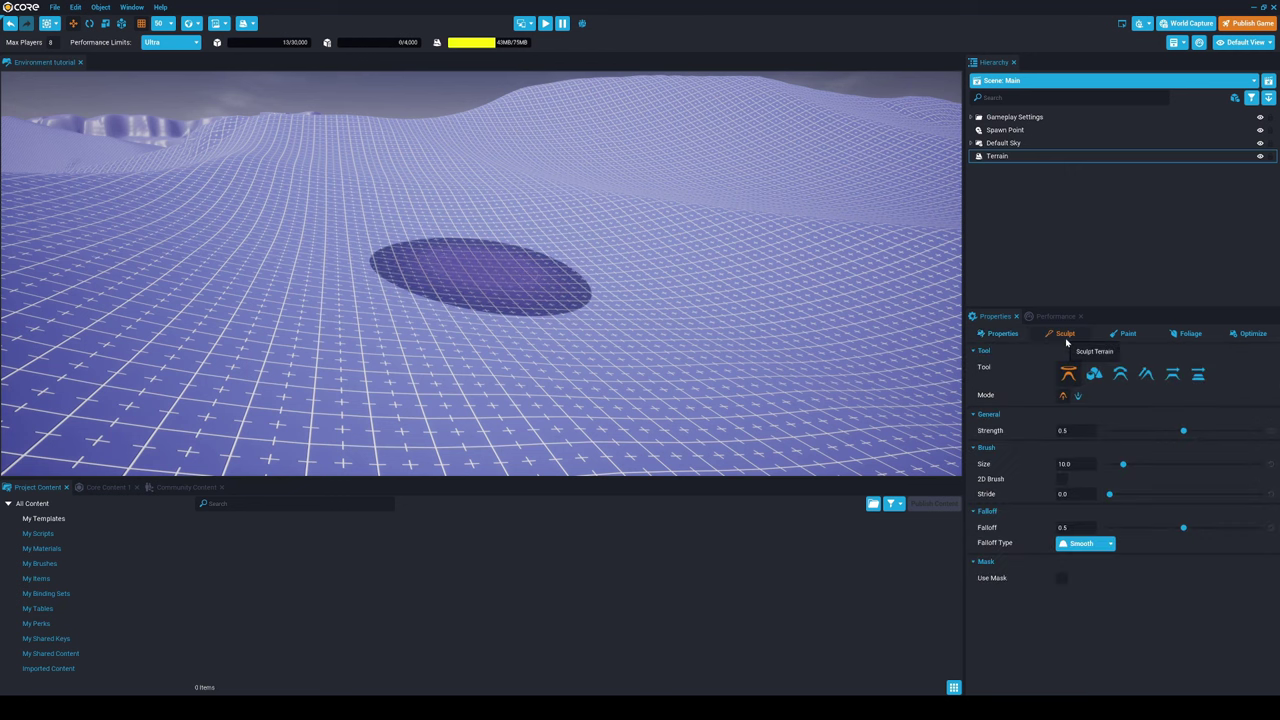
pyautogui.click(1128, 334)
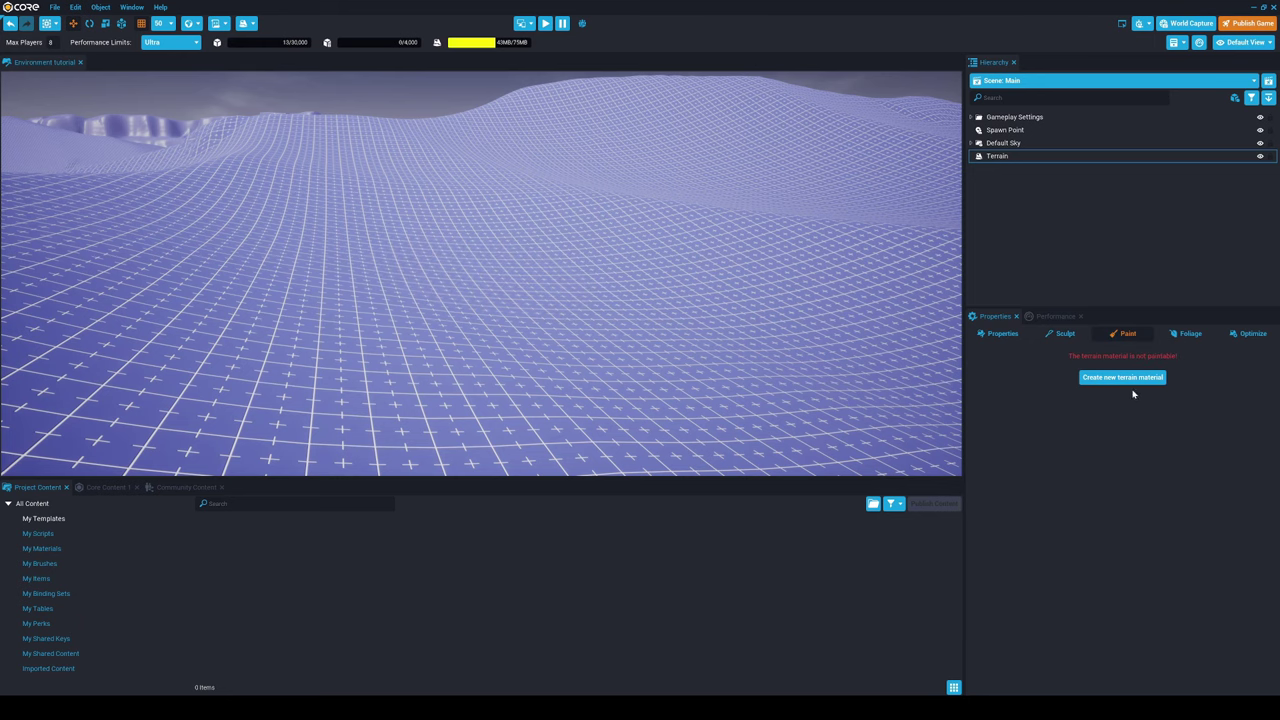
pyautogui.click(1127, 382)
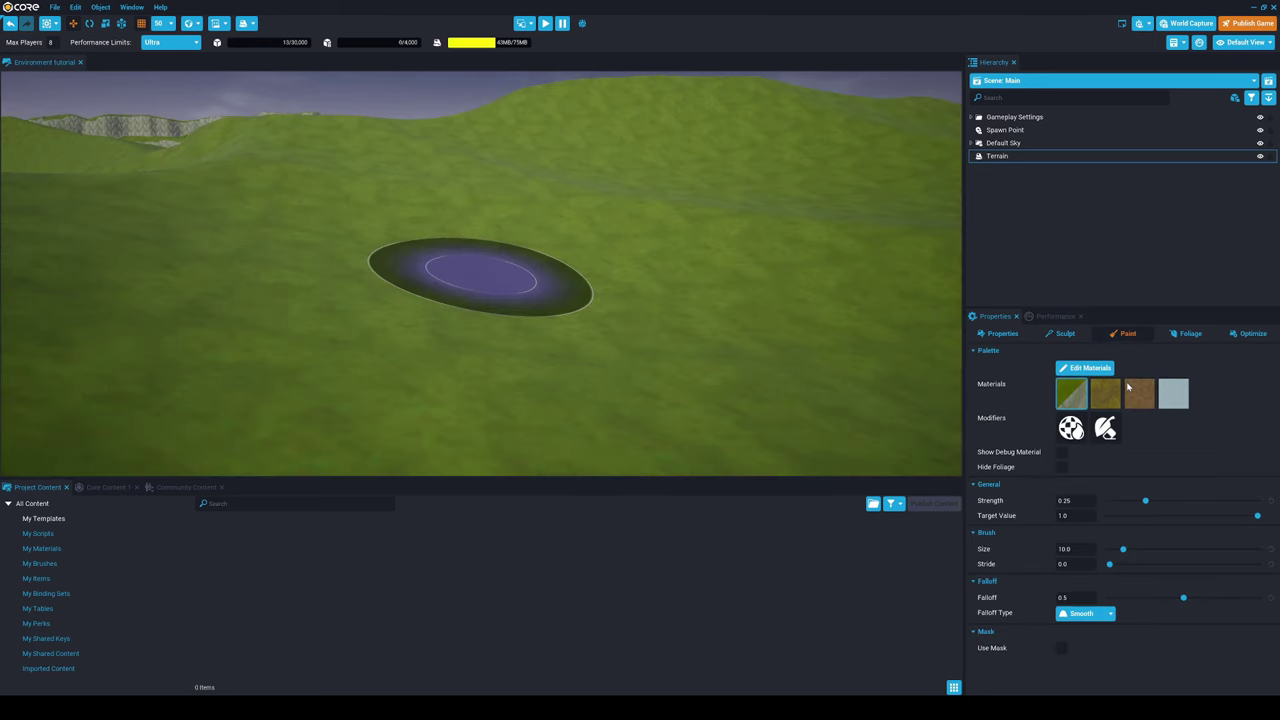
# Add the Grass Tall mesh as foliage on the terrain's Material 1.
pyautogui.moveTo(407, 287)
pyautogui.mouseDown(button='right')
pyautogui.moveTo(217, 286)
pyautogui.moveTo(886, 286)
pyautogui.mouseUp(button='right')
pyautogui.press('w')
pyautogui.moveTo(648, 293); pyautogui.dragTo(851, 297, button='right')
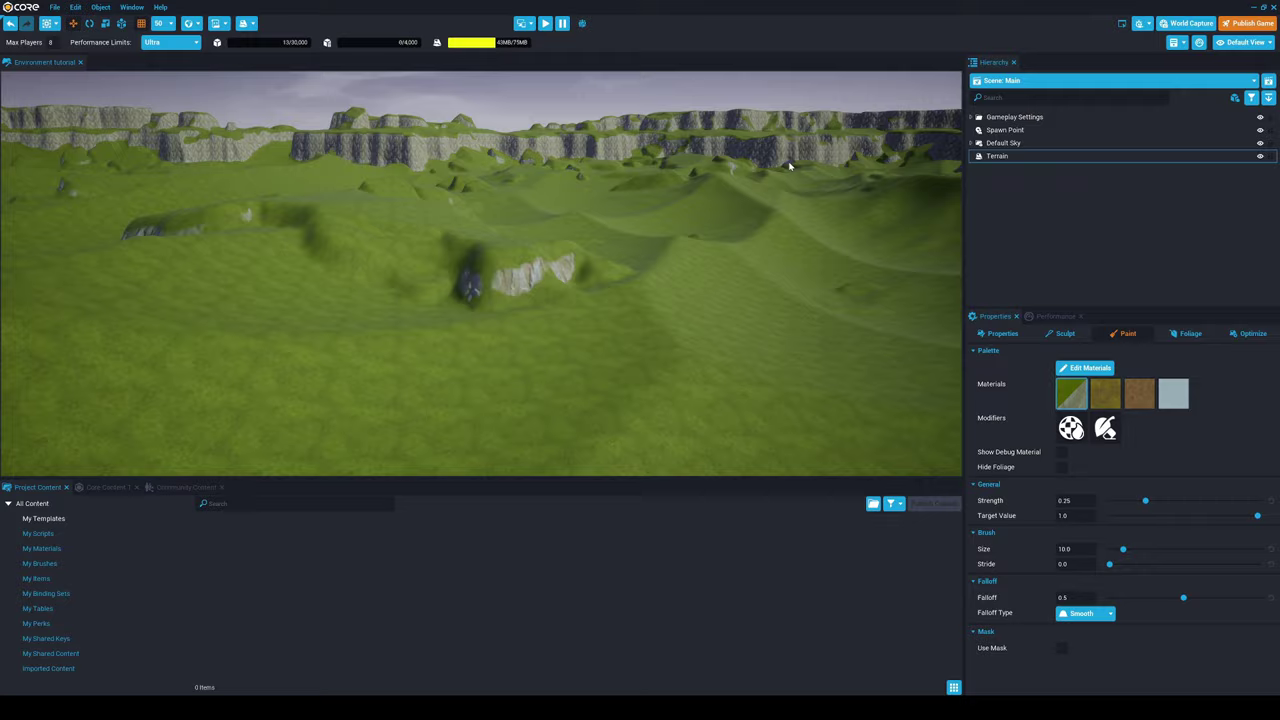
pyautogui.moveTo(790, 166); pyautogui.dragTo(30, 155, button='right')
pyautogui.moveTo(470, 230); pyautogui.dragTo(213, 240, button='right')
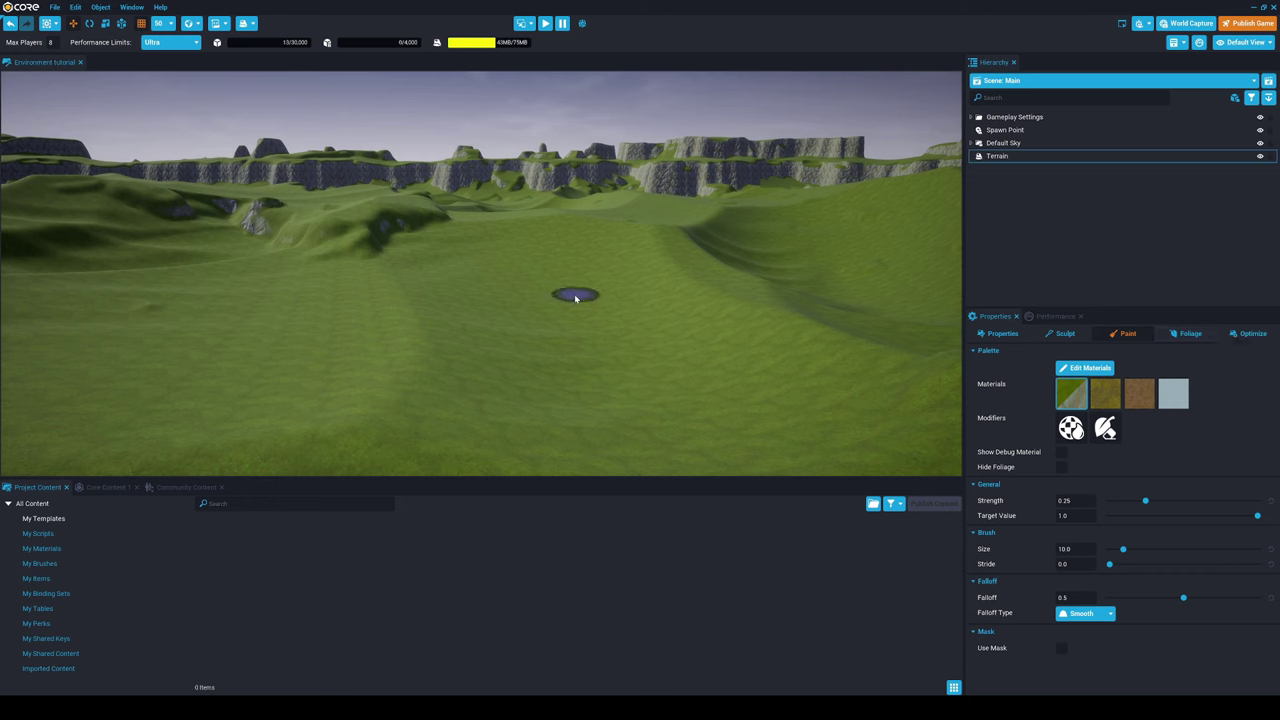
pyautogui.click(1203, 338)
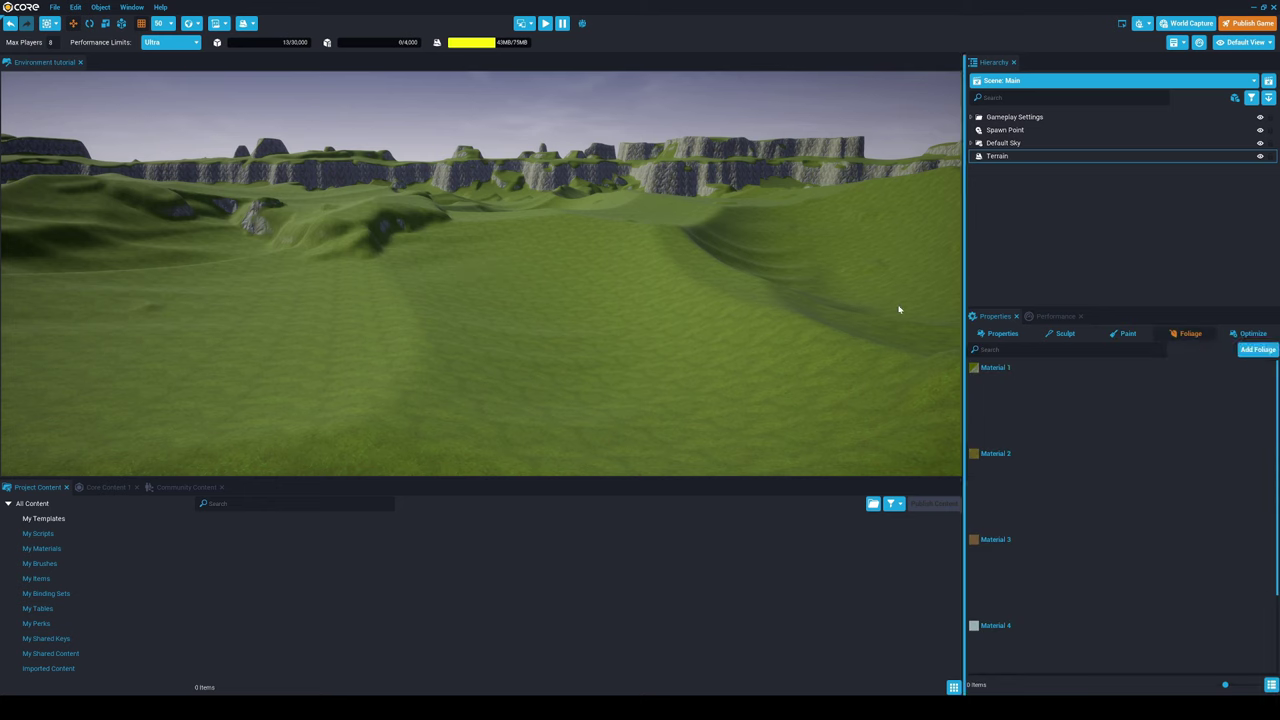
pyautogui.click(1258, 352)
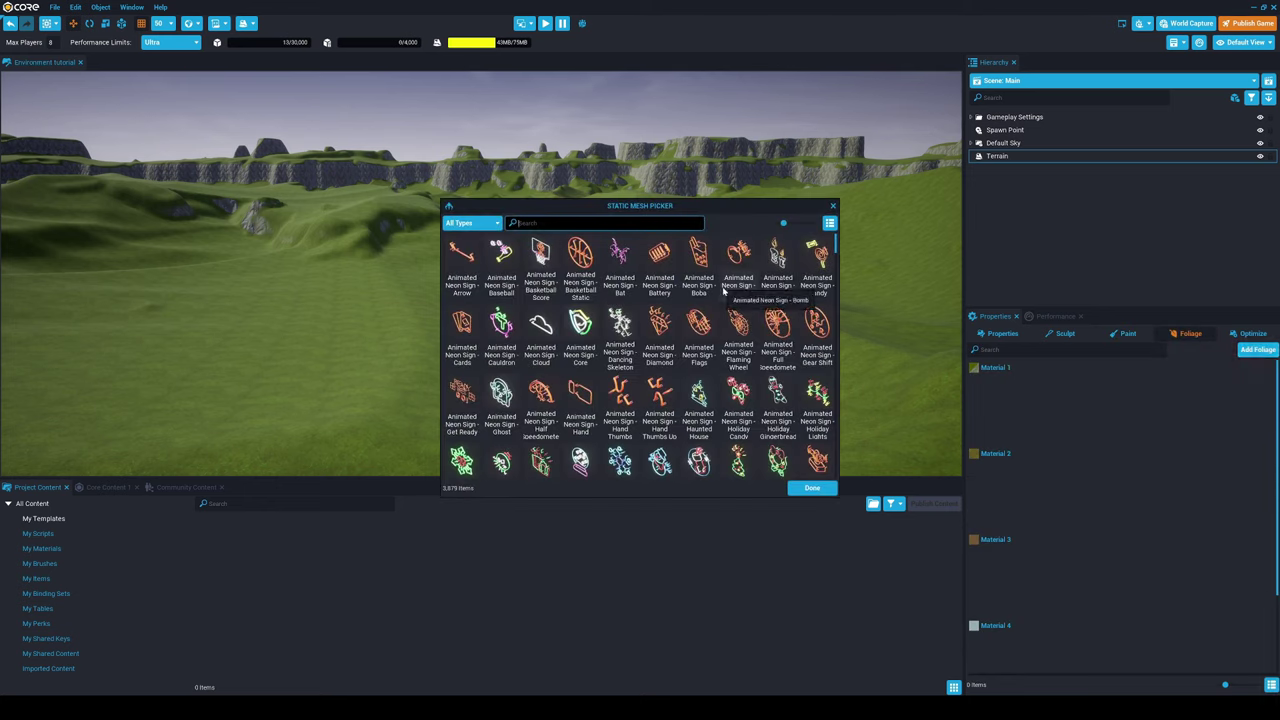
pyautogui.write('grass')
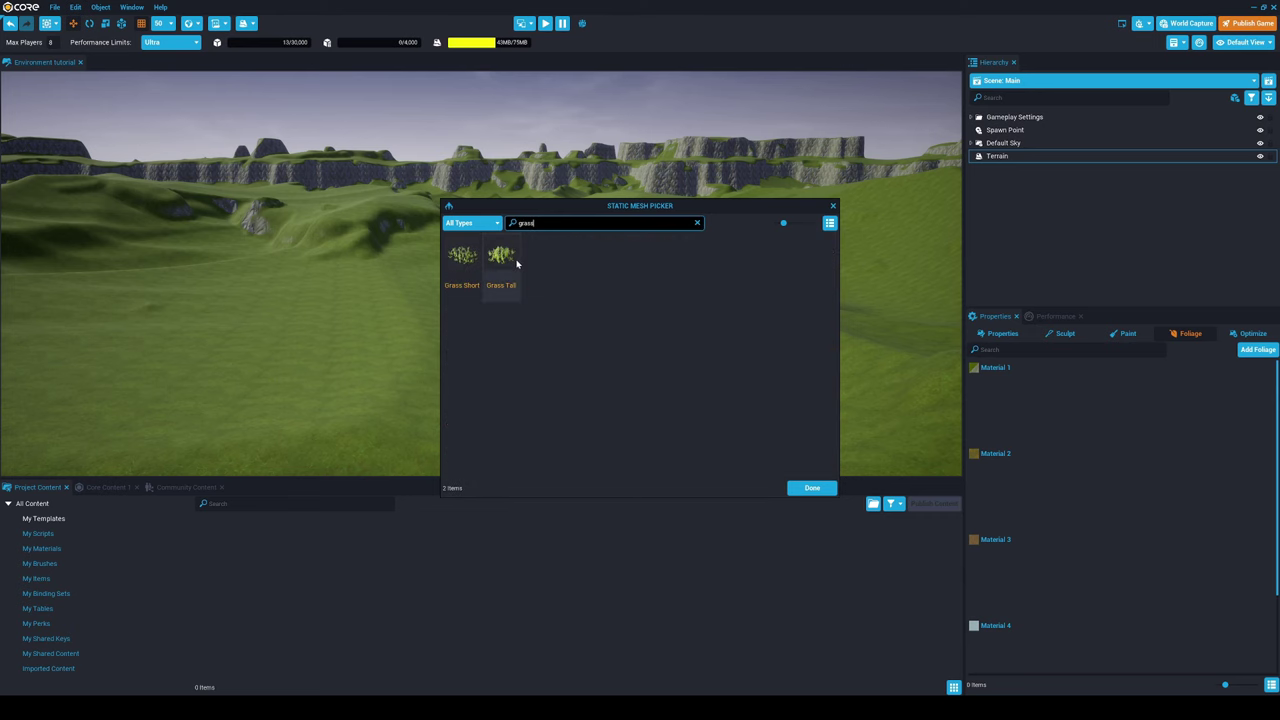
pyautogui.click(501, 258)
pyautogui.click(812, 488)
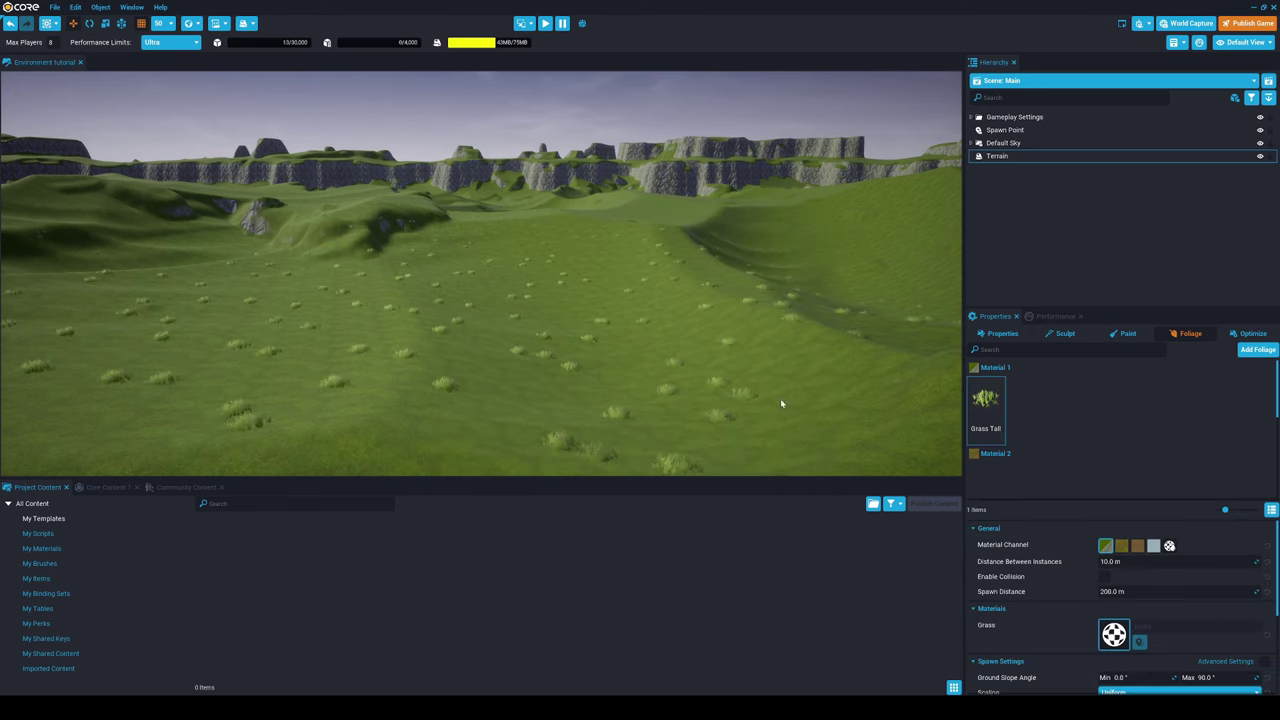
# Set the distance between Grass Tall instances to 3 m.
pyautogui.moveTo(668, 268)
pyautogui.mouseDown(button='right')
pyautogui.moveTo(638, 335)
pyautogui.moveTo(651, 278)
pyautogui.moveTo(685, 261)
pyautogui.mouseUp(button='right')
pyautogui.press('s')
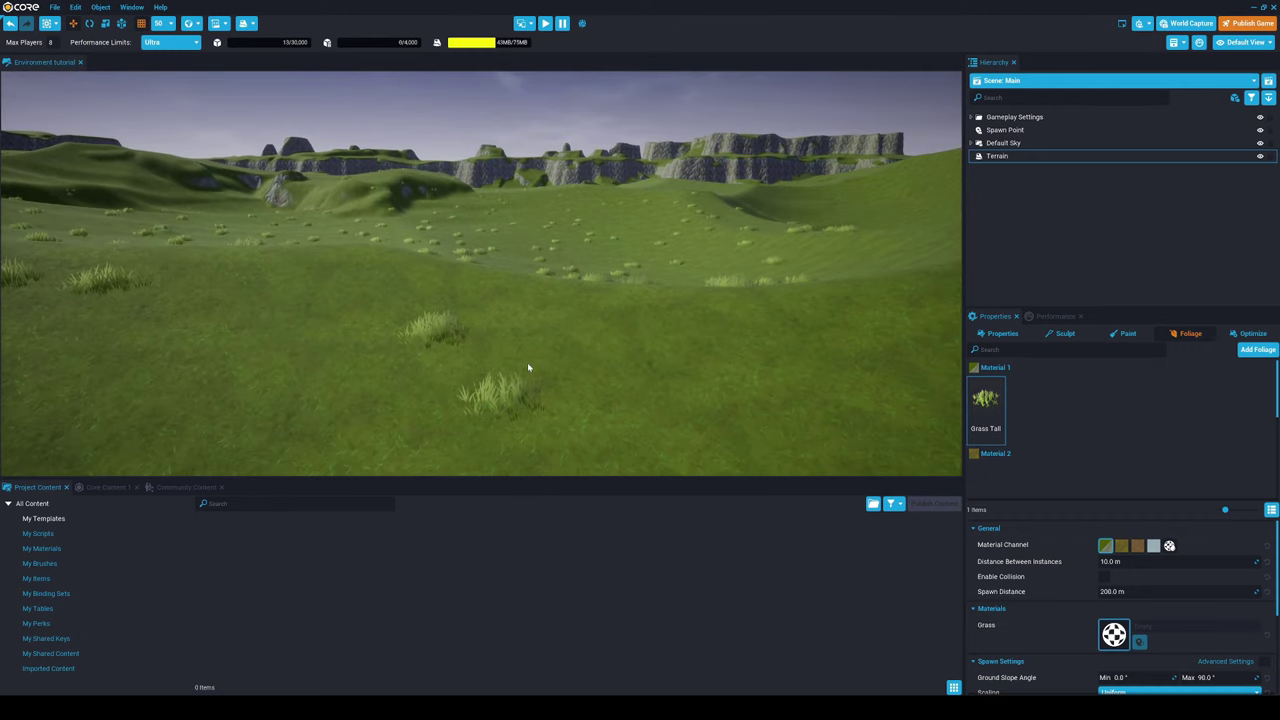
pyautogui.click(1130, 591)
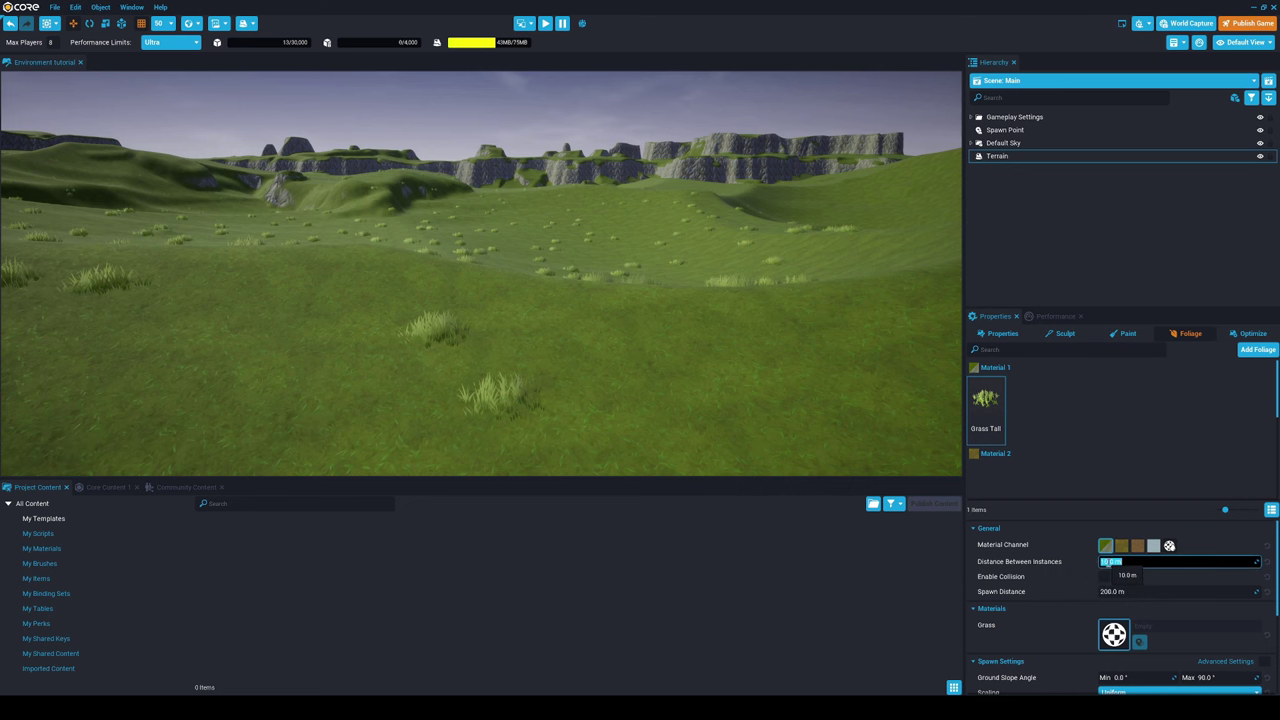
pyautogui.write('3')
pyautogui.press('Return')
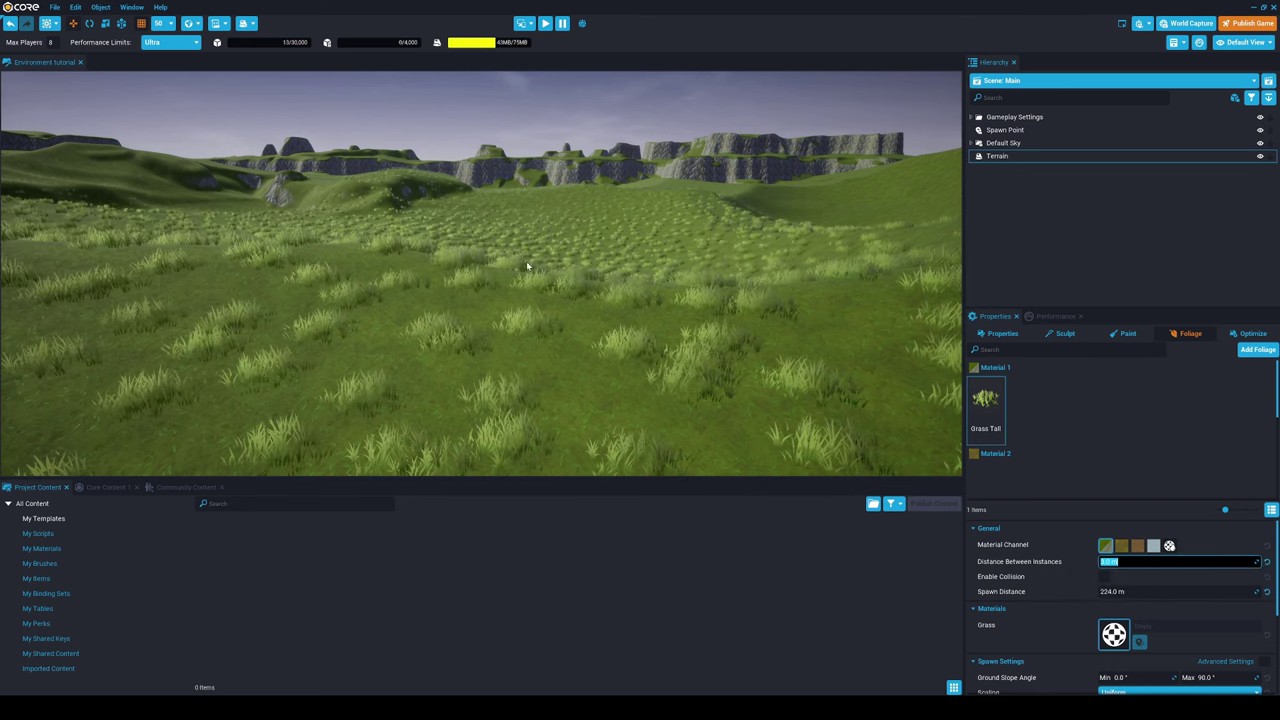
# Playtest the grassy terrain by running the character through it, and end the preview.
pyautogui.moveTo(526, 261); pyautogui.dragTo(528, 296, button='right')
pyautogui.click(545, 22)
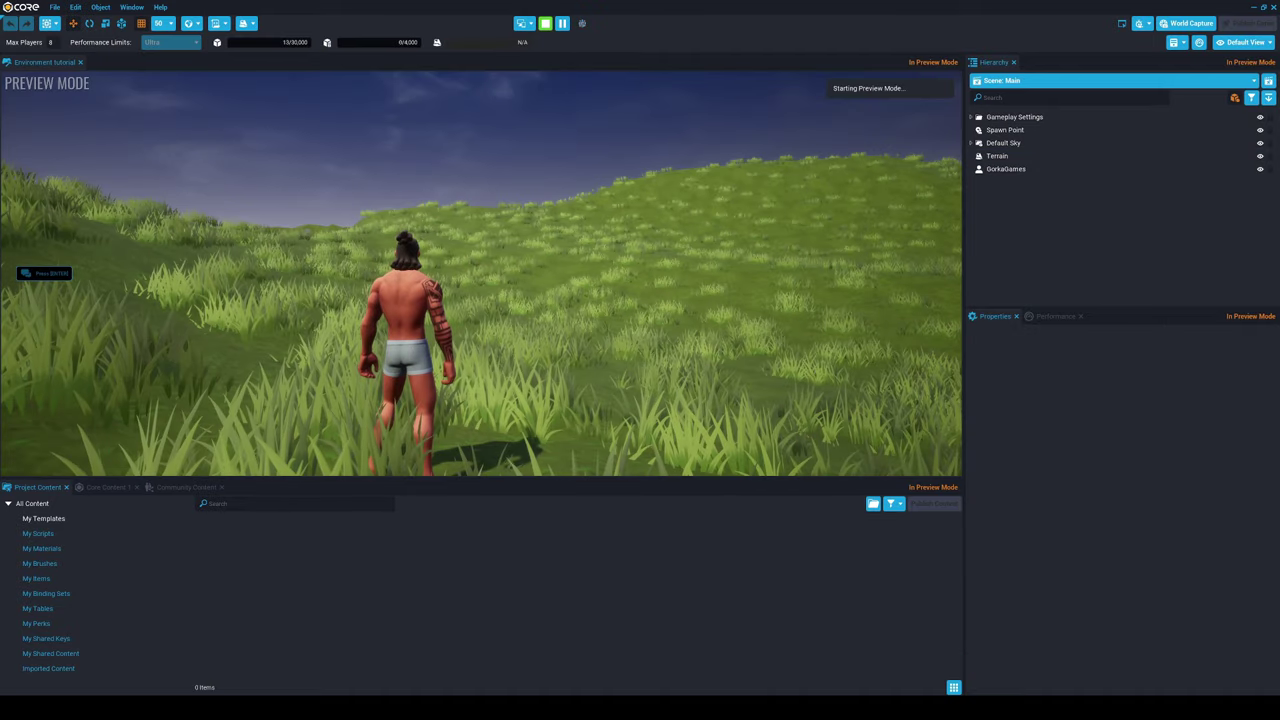
pyautogui.press('w')
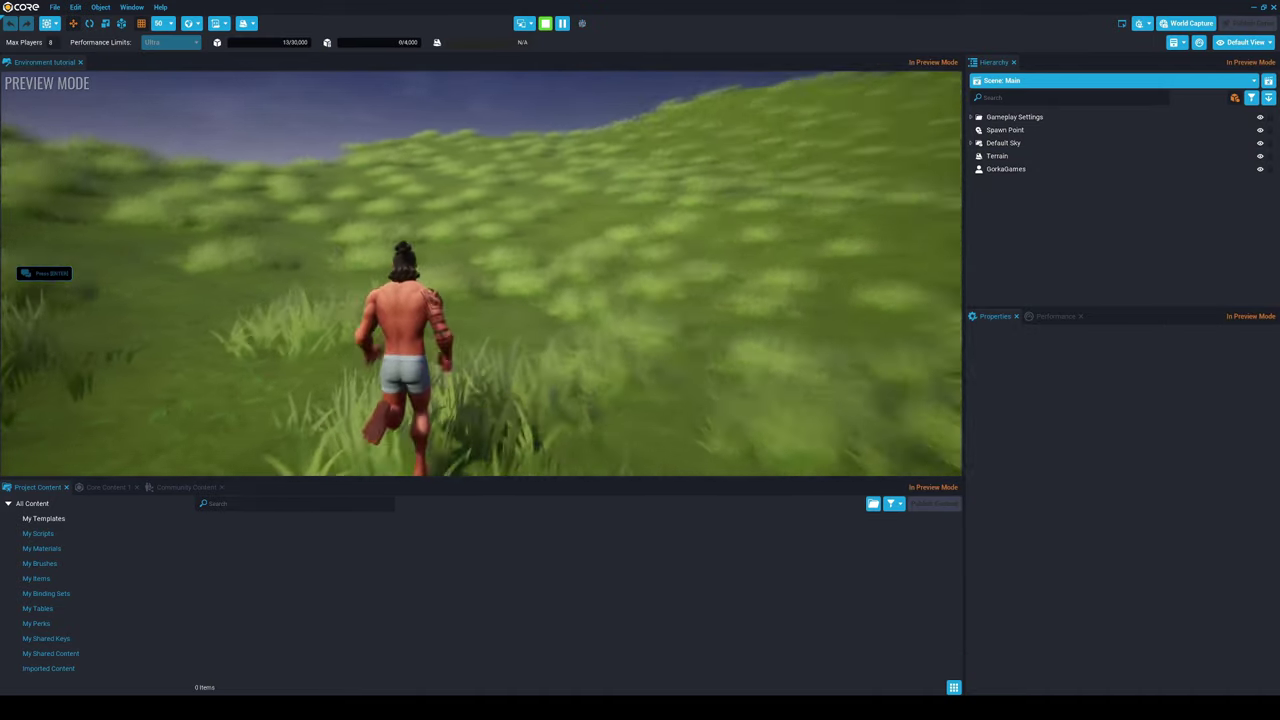
pyautogui.press('=')
# Add the Tree Oak 01 mesh as a second foliage type on the terrain's Material 1.
pyautogui.moveTo(534, 192); pyautogui.dragTo(495, 200, button='right')
pyautogui.press('e')
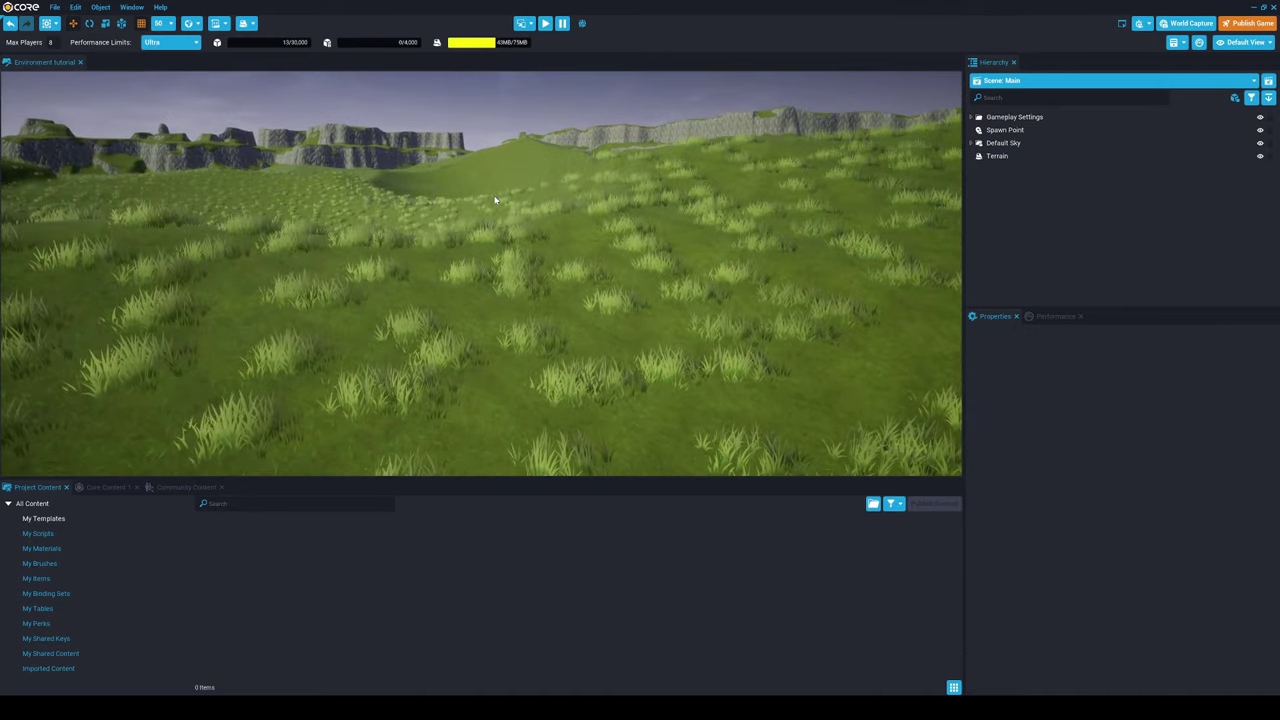
pyautogui.click(996, 156)
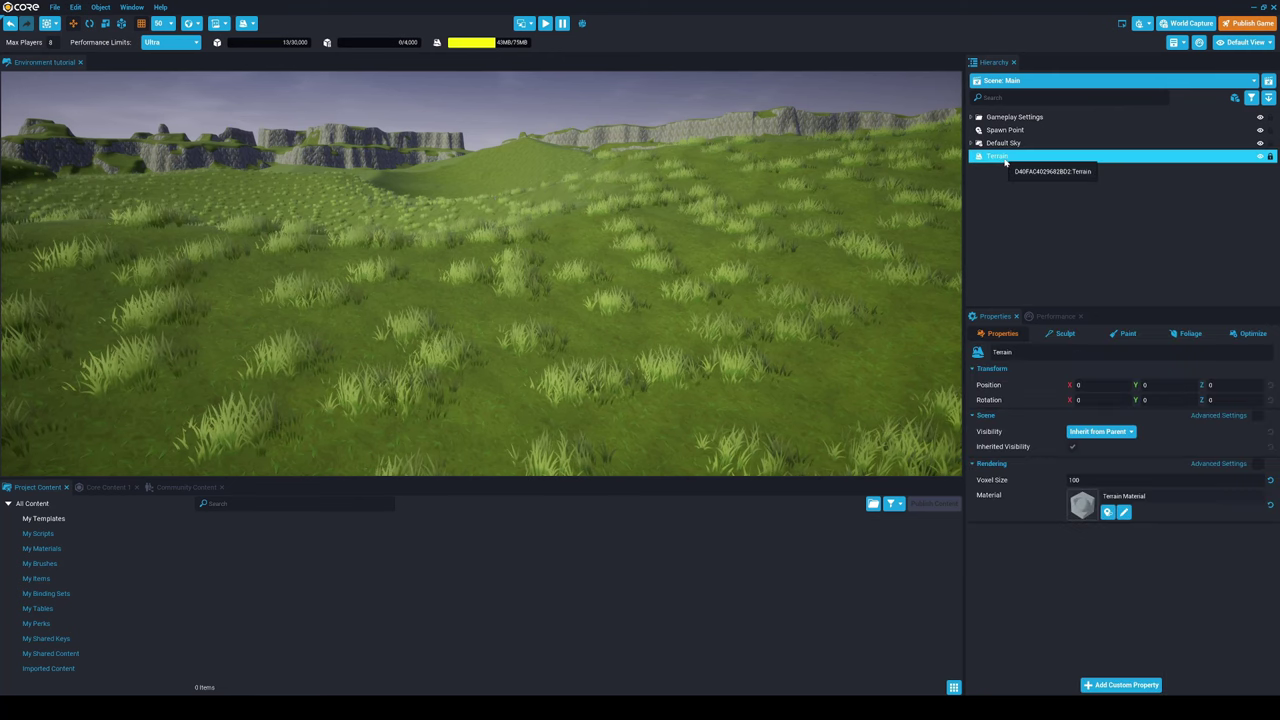
pyautogui.click(1172, 333)
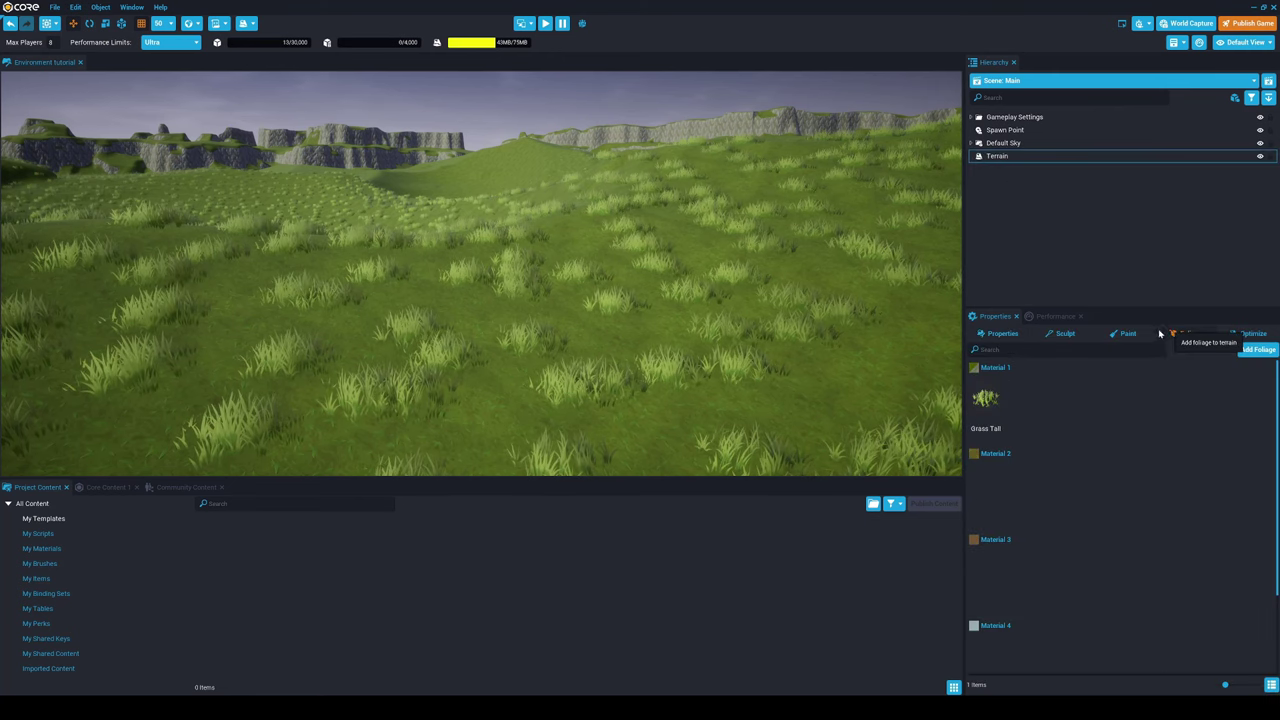
pyautogui.click(1264, 354)
pyautogui.write('tree')
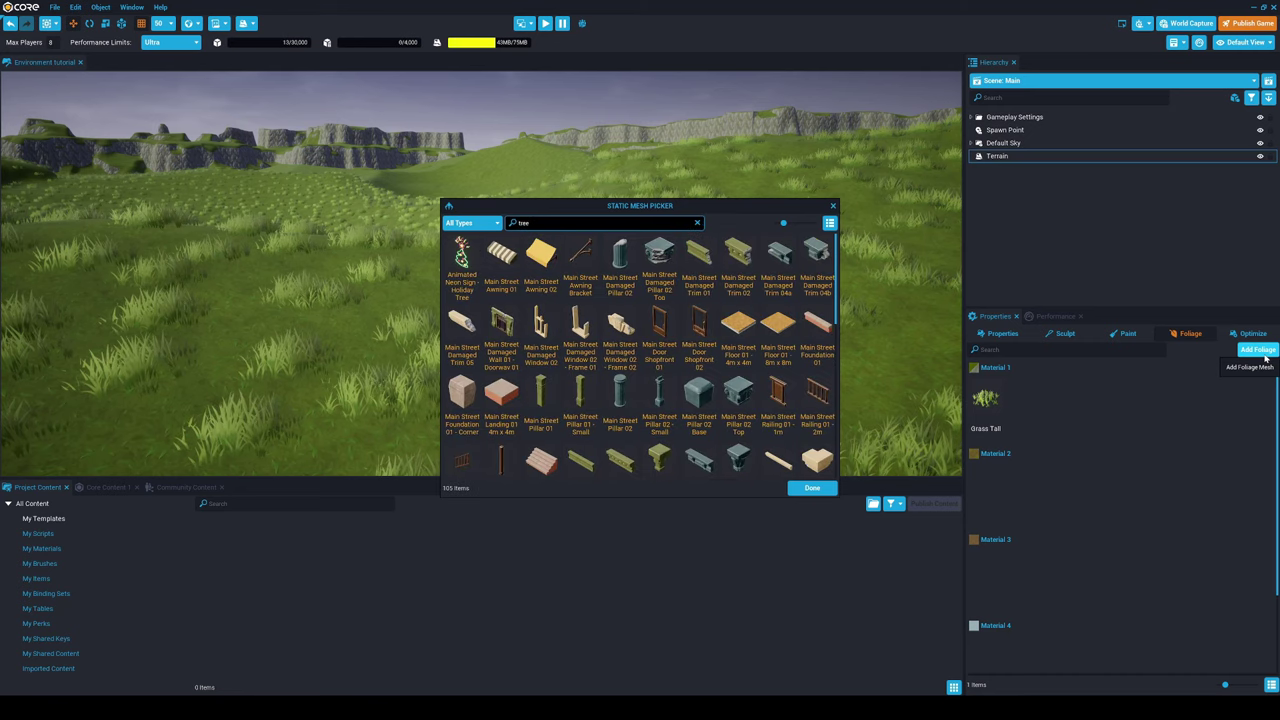
pyautogui.scroll(-2, 1250, 420)
pyautogui.scroll(-5, 613, 370)
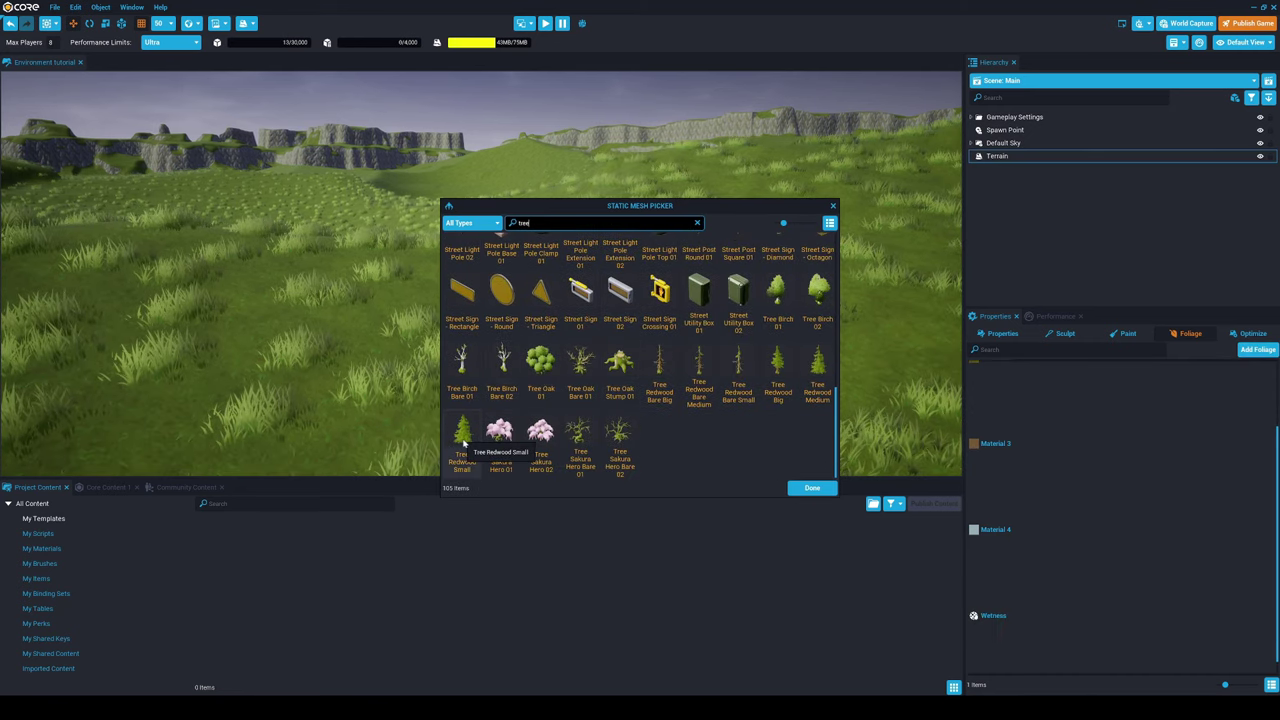
pyautogui.click(540, 365)
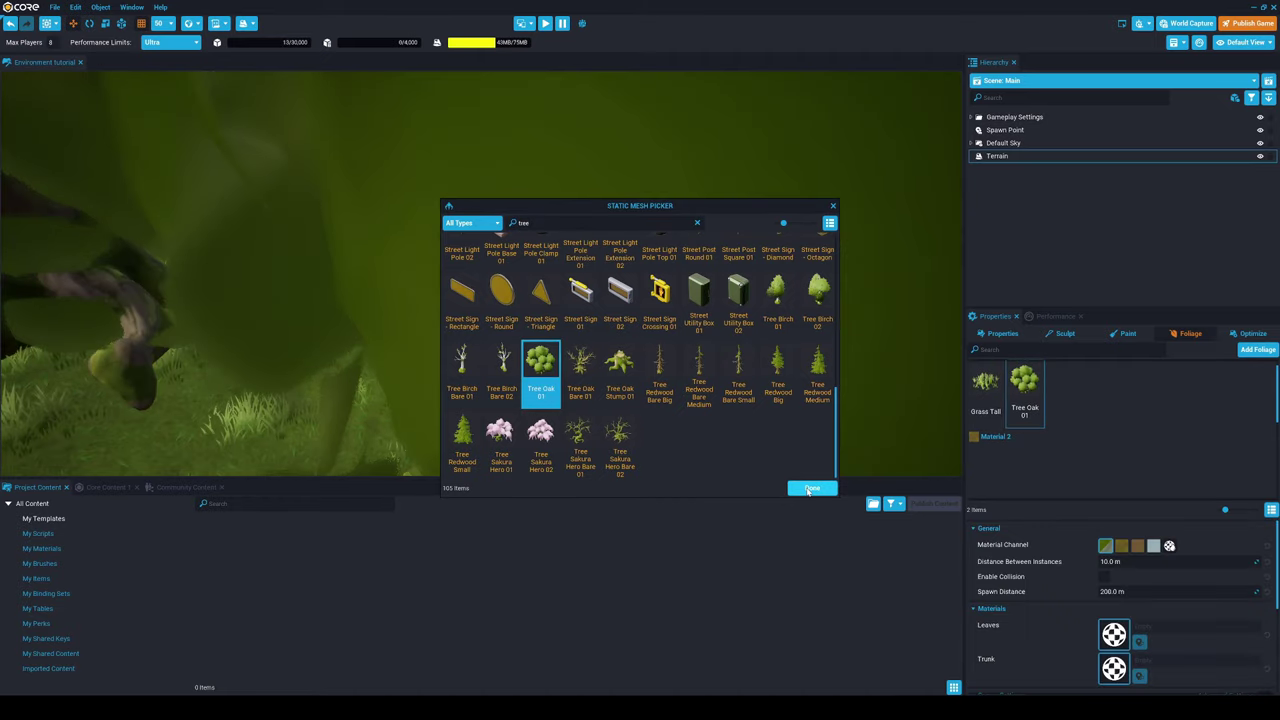
pyautogui.click(812, 487)
# Increase the distance between Tree Oak 01 instances and enable their collision.
pyautogui.press('w')
pyautogui.moveTo(624, 254); pyautogui.dragTo(488, 223, button='right')
pyautogui.press('w')
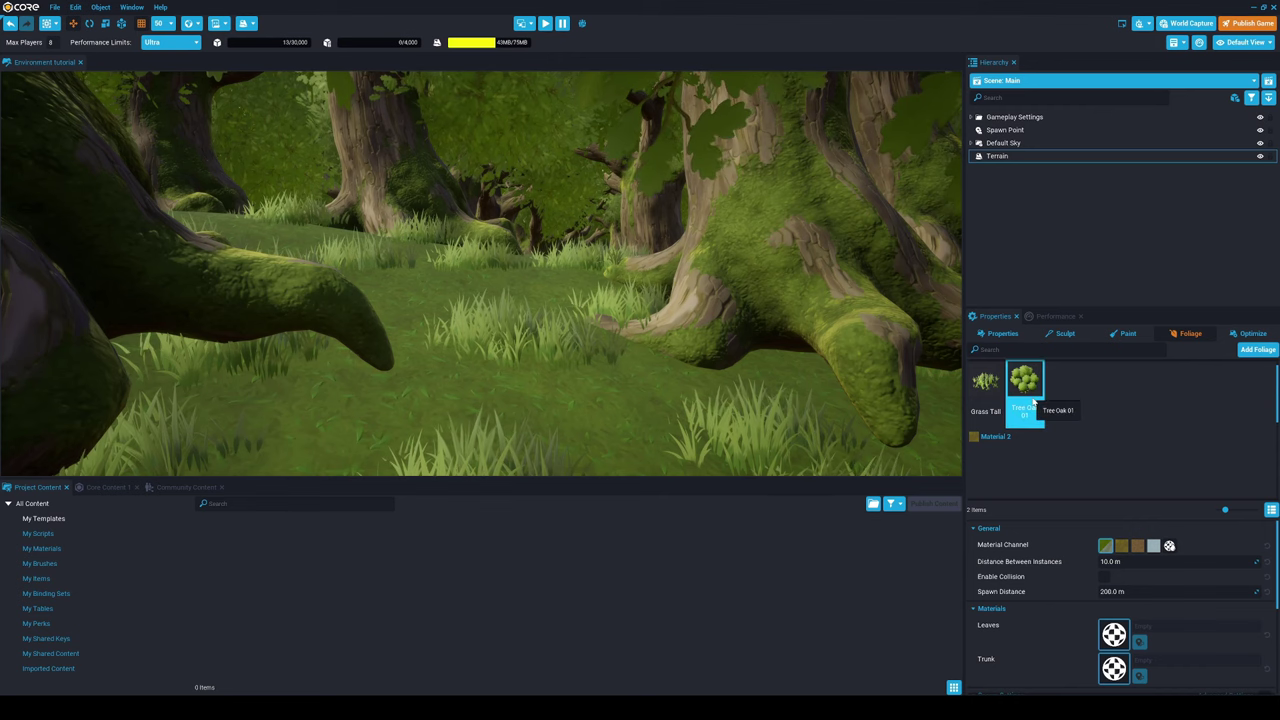
pyautogui.click(1025, 392)
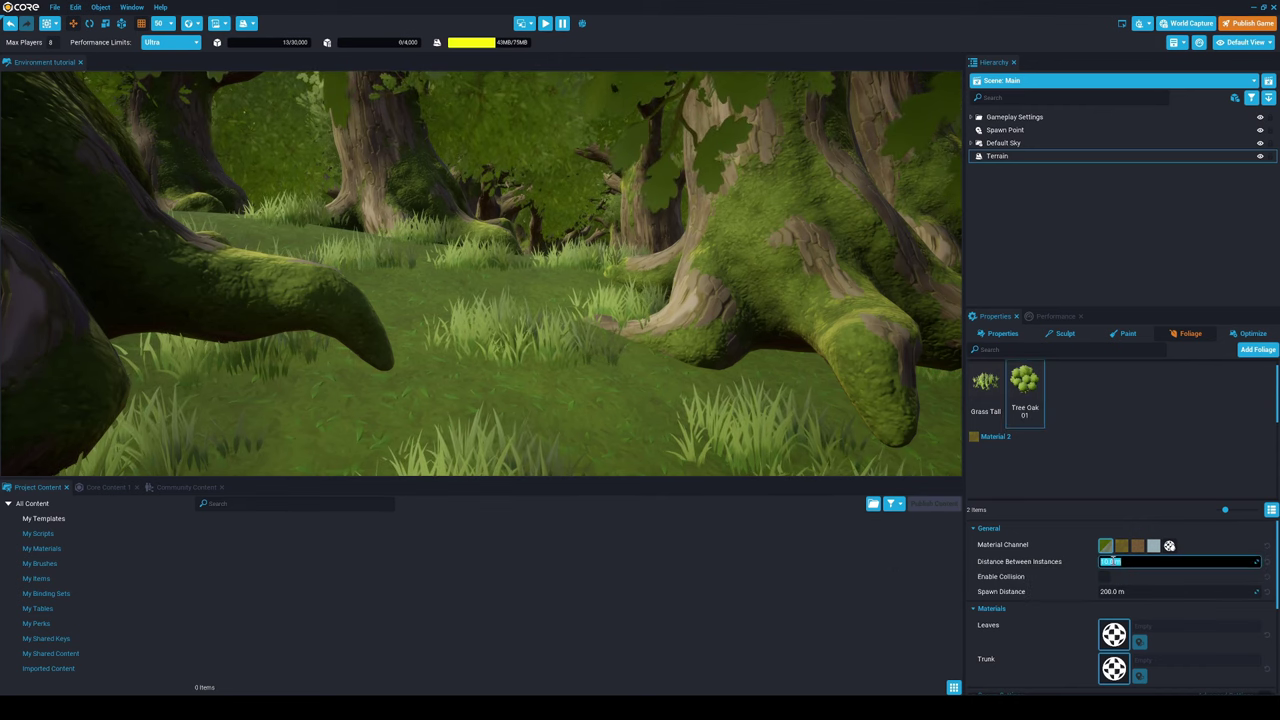
pyautogui.press('Return')
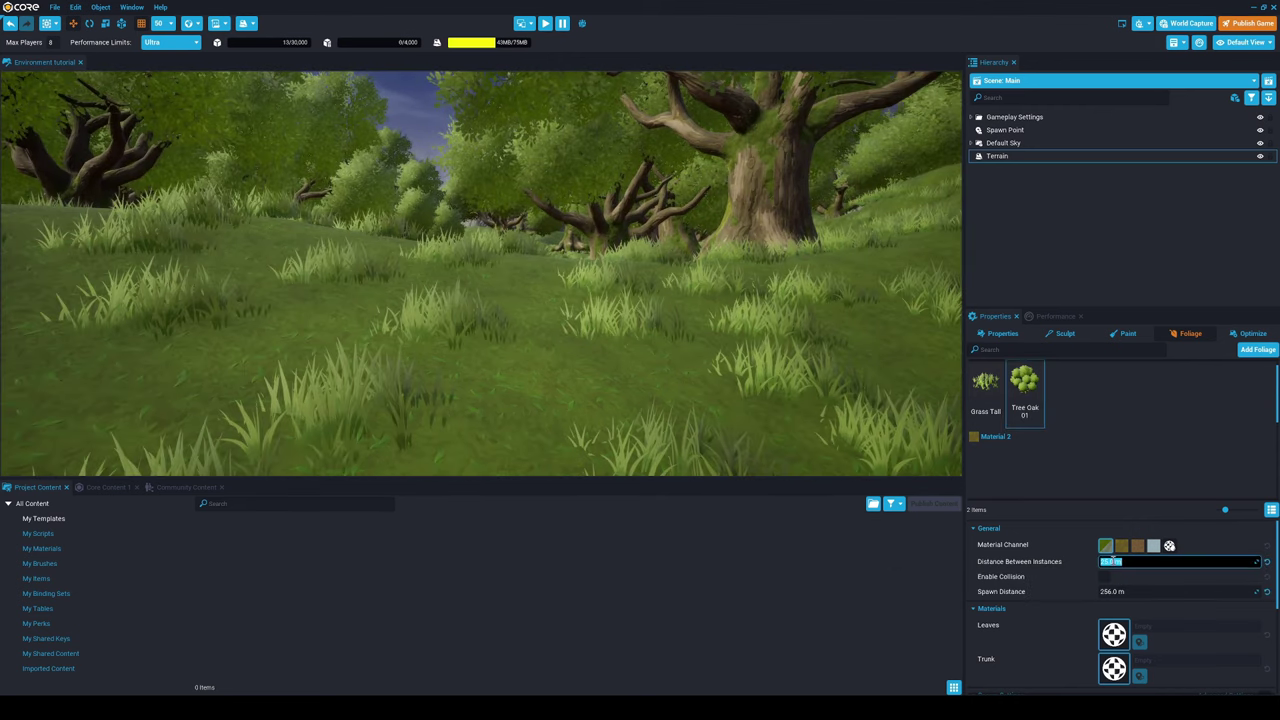
pyautogui.click(1106, 578)
# Sink the oak trees into the ground with a Local Z Offset of -2 m.
pyautogui.press('e')
pyautogui.moveTo(743, 284); pyautogui.dragTo(742, 291, button='right')
pyautogui.press('w')
pyautogui.scroll(-6, 1037, 599)
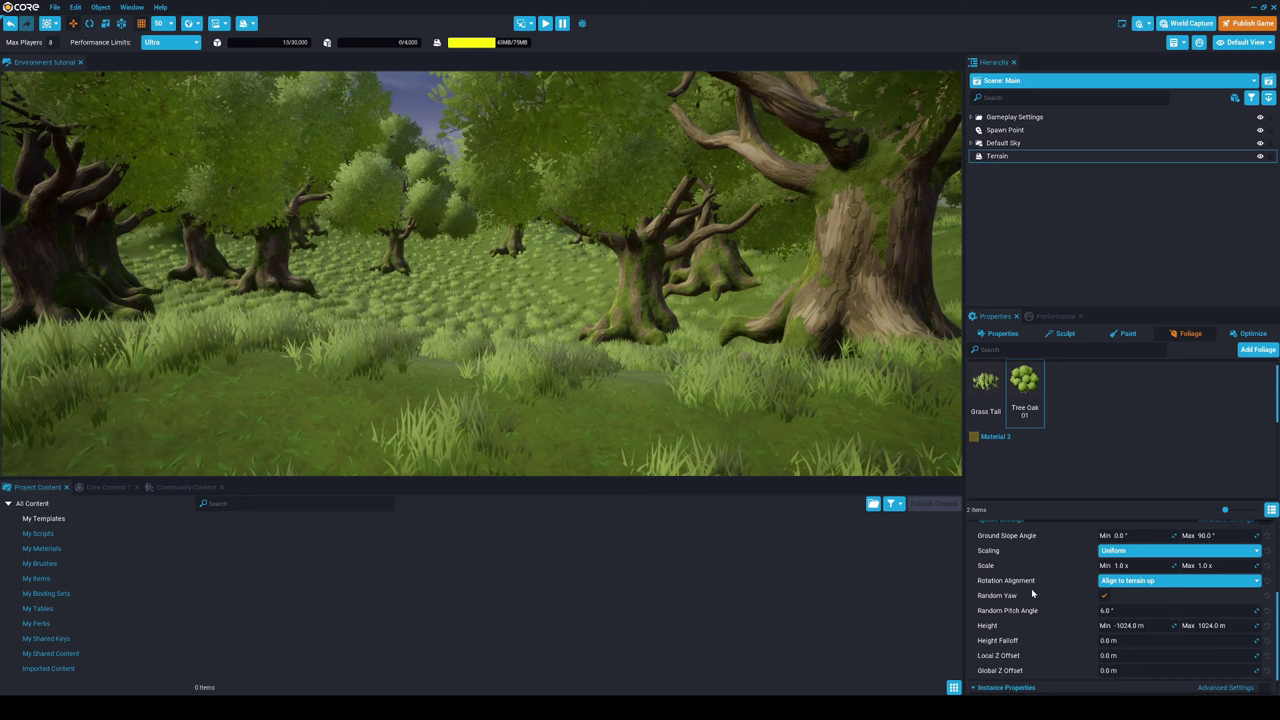
pyautogui.scroll(-1, 1033, 593)
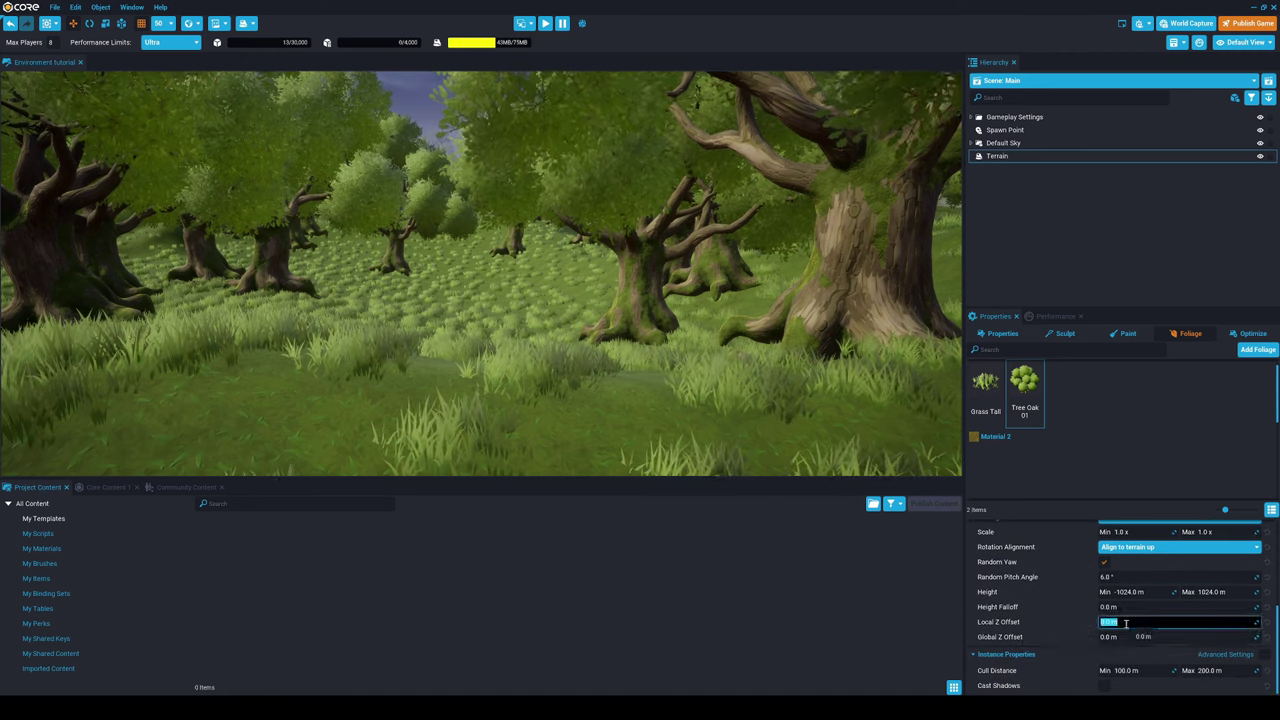
pyautogui.press('Return')
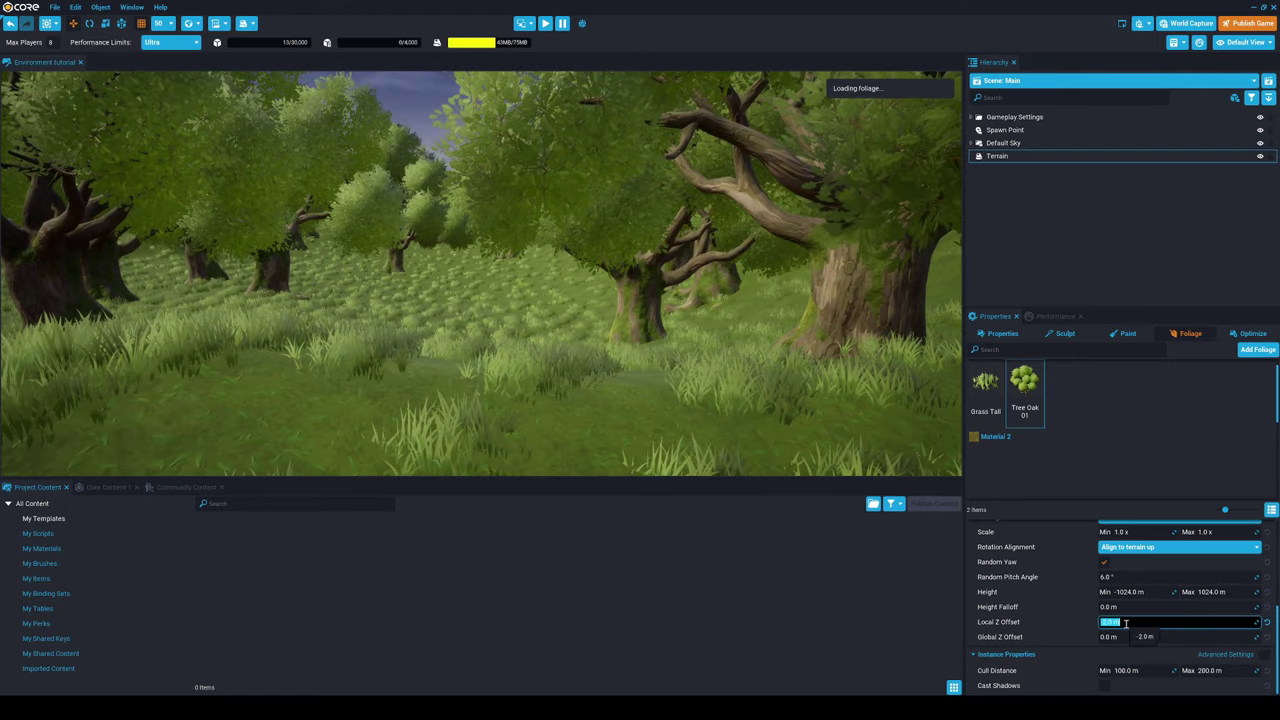
# Inspect the lowered oaks and playtest the forest by running the character through it, ending the preview.
pyautogui.press('w')
pyautogui.moveTo(558, 334); pyautogui.dragTo(589, 360, button='right')
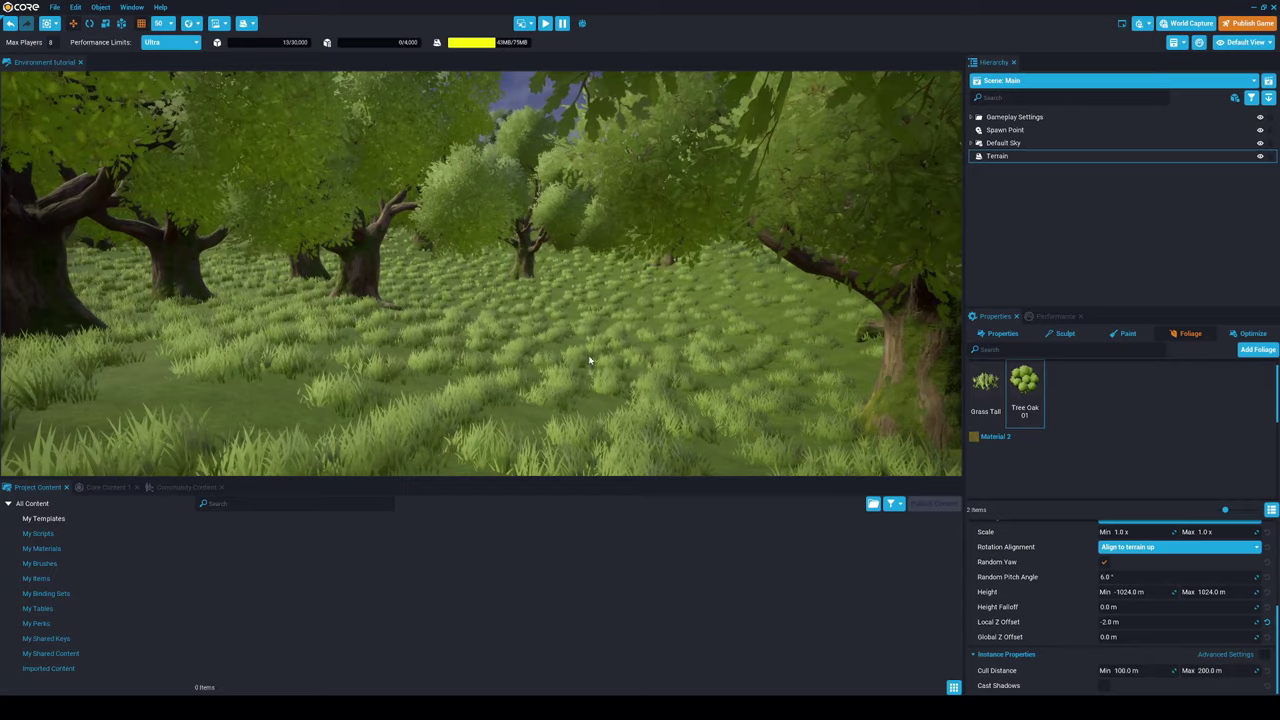
pyautogui.moveTo(656, 309); pyautogui.dragTo(644, 326, button='right')
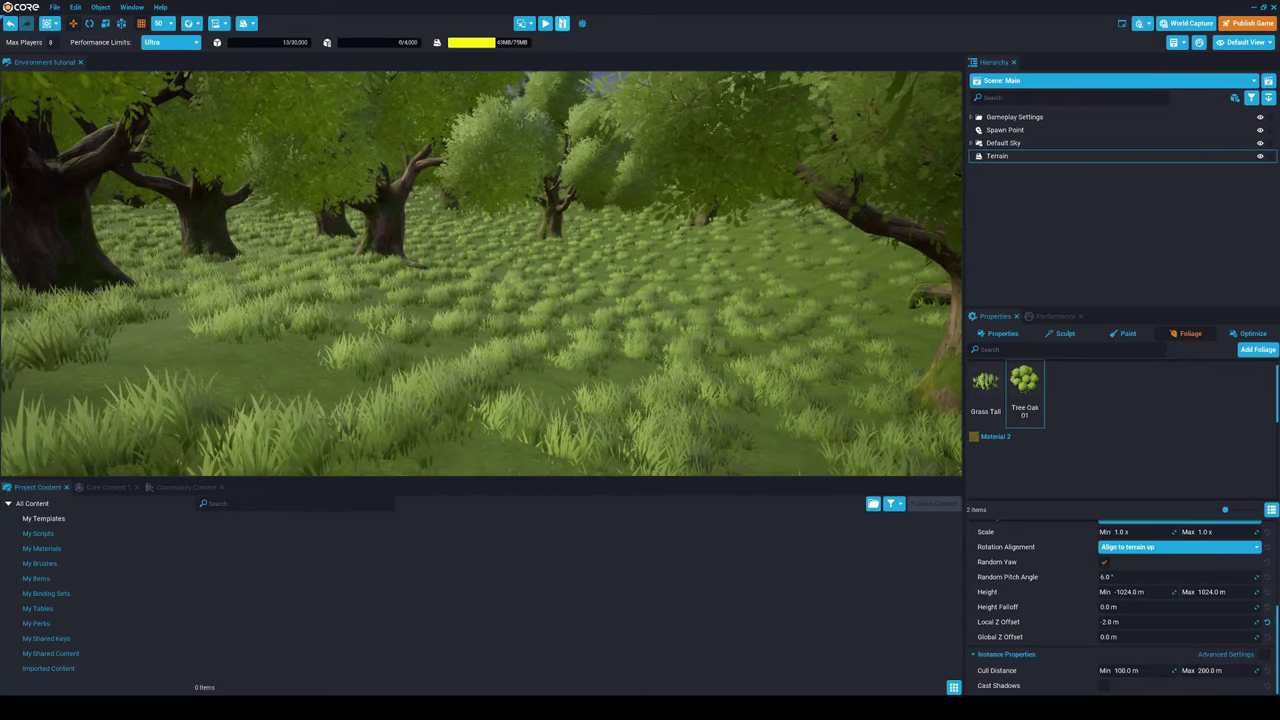
pyautogui.click(546, 24)
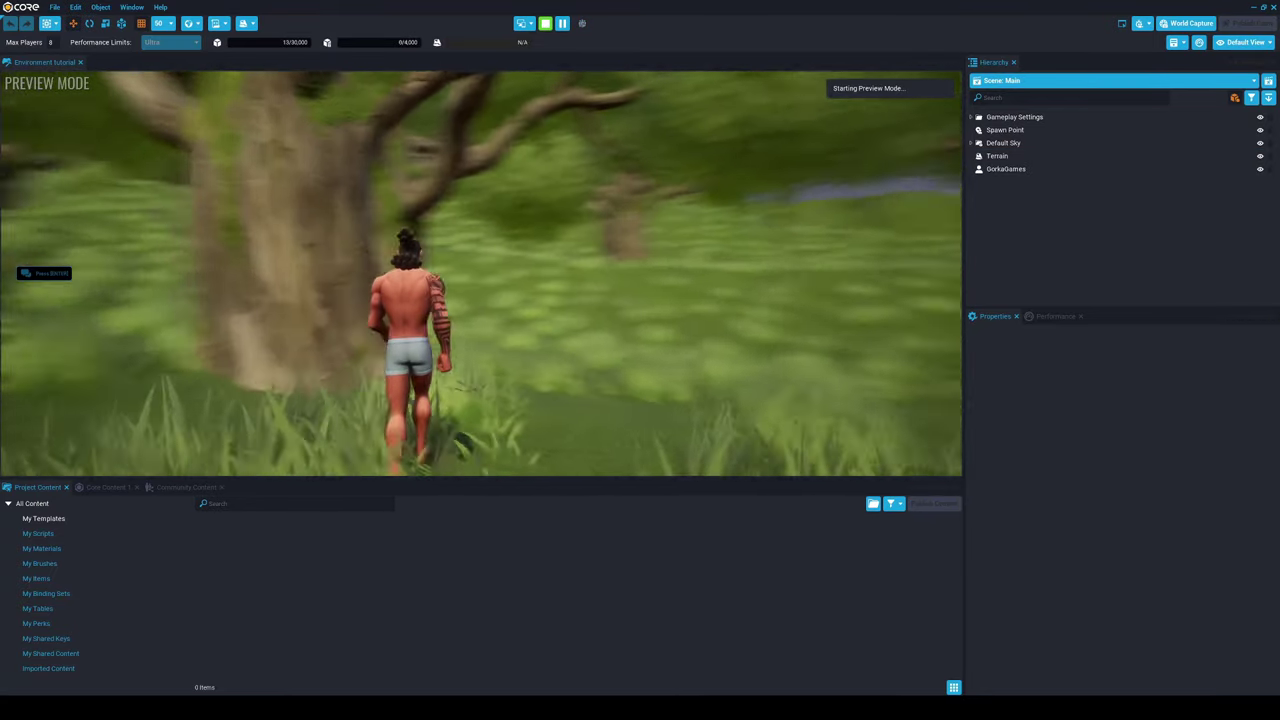
pyautogui.press('w')
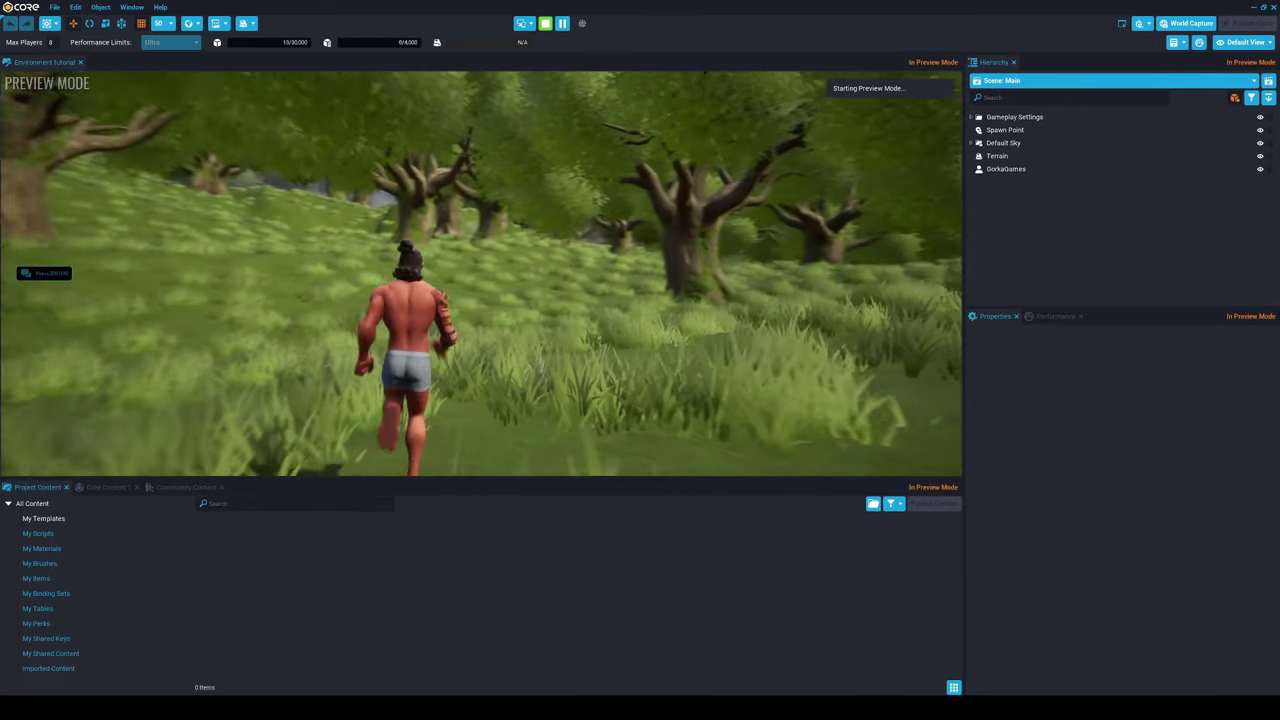
pyautogui.press('=')
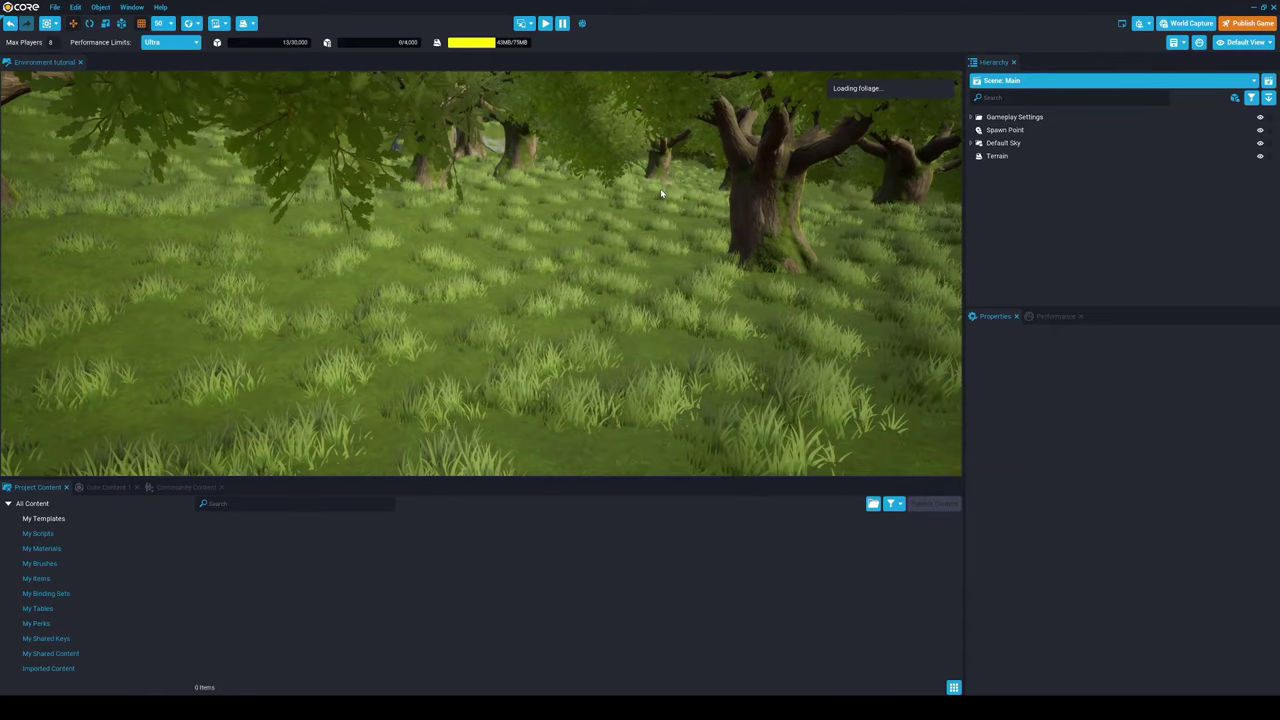
# Set the distance between instances of the Tree Oak 01 foliage to 75 m and check the thinned-out oaks.
pyautogui.press('w')
pyautogui.moveTo(661, 194); pyautogui.dragTo(681, 281, button='right')
pyautogui.click(1028, 158)
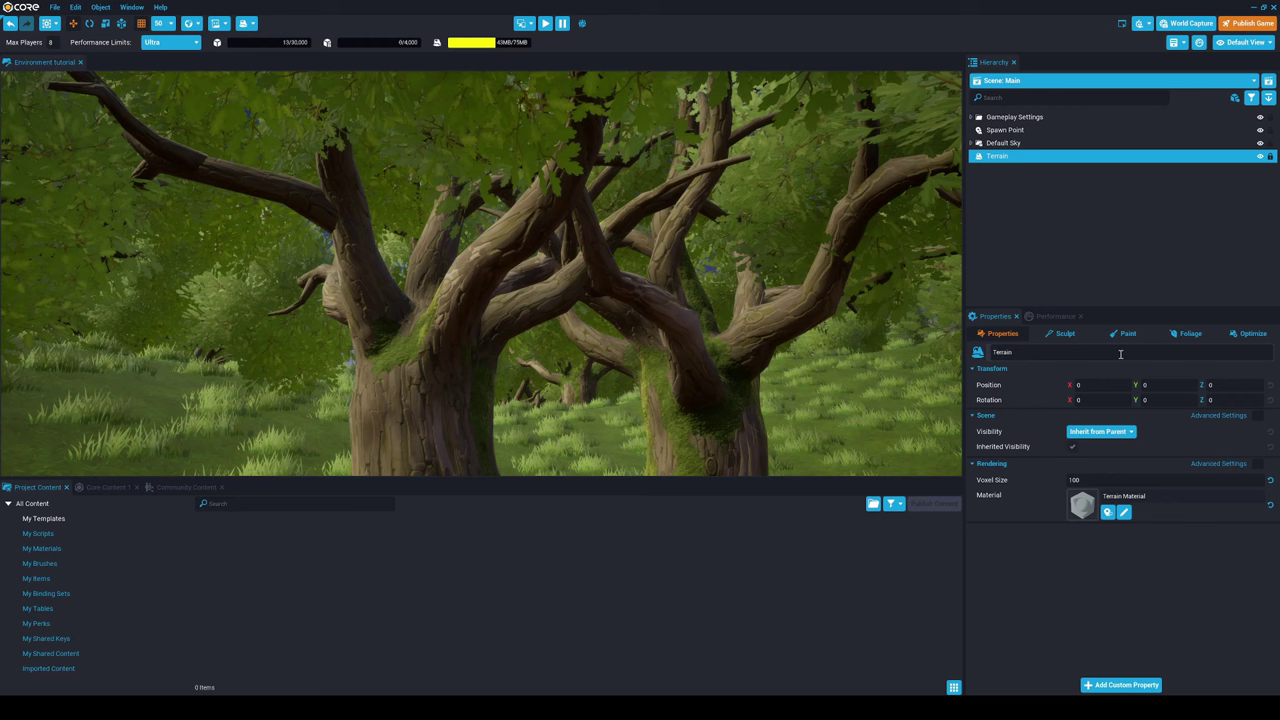
pyautogui.click(1177, 336)
pyautogui.click(1030, 392)
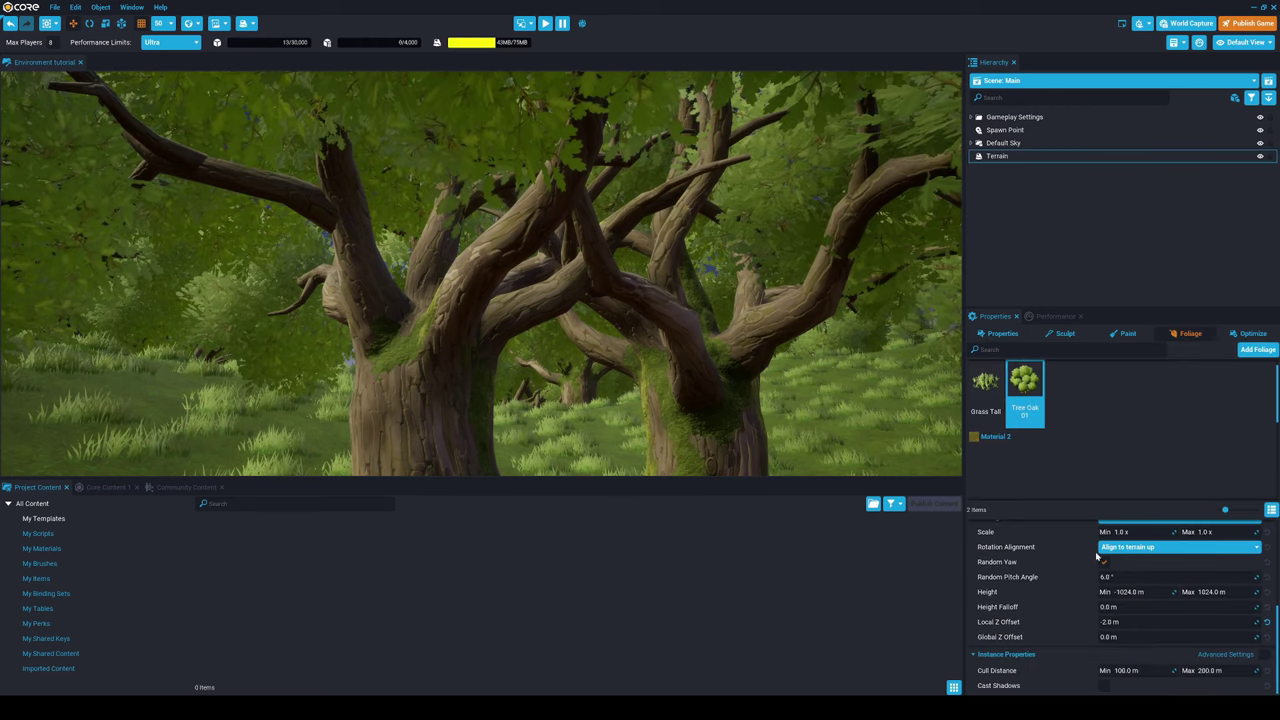
pyautogui.scroll(5, 1097, 558)
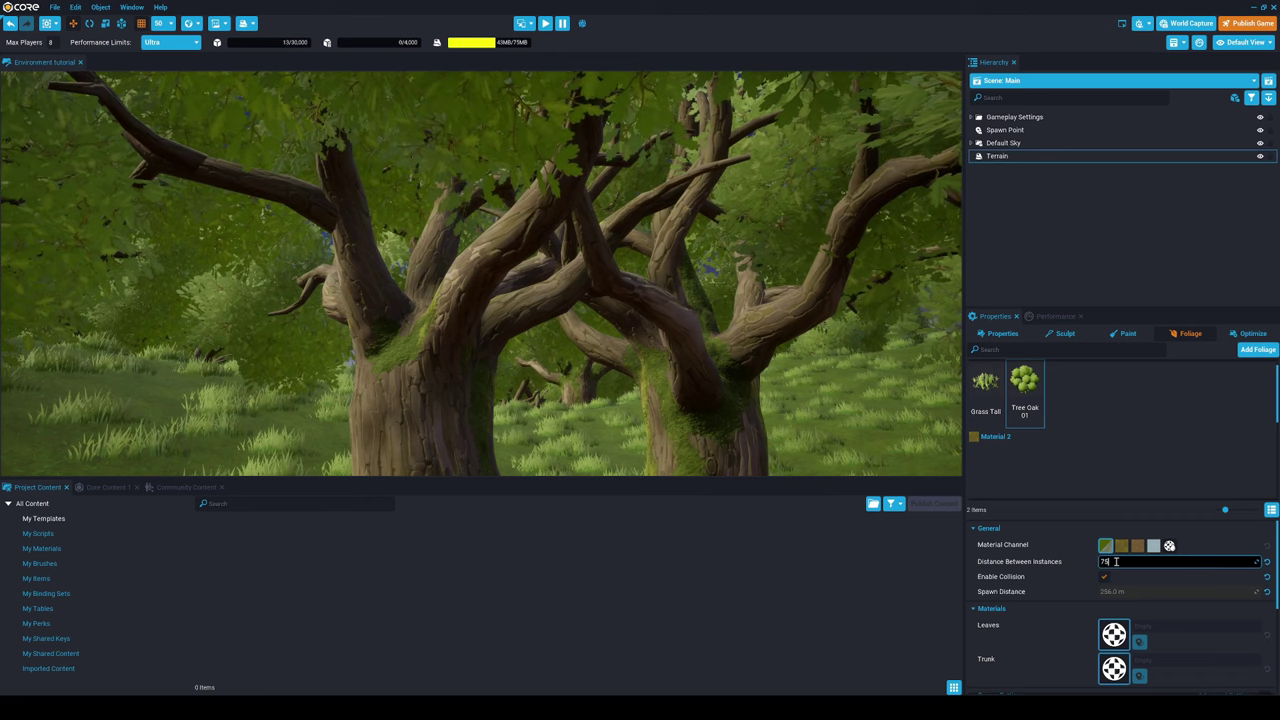
pyautogui.press('Return')
pyautogui.moveTo(406, 332); pyautogui.dragTo(406, 376, button='right')
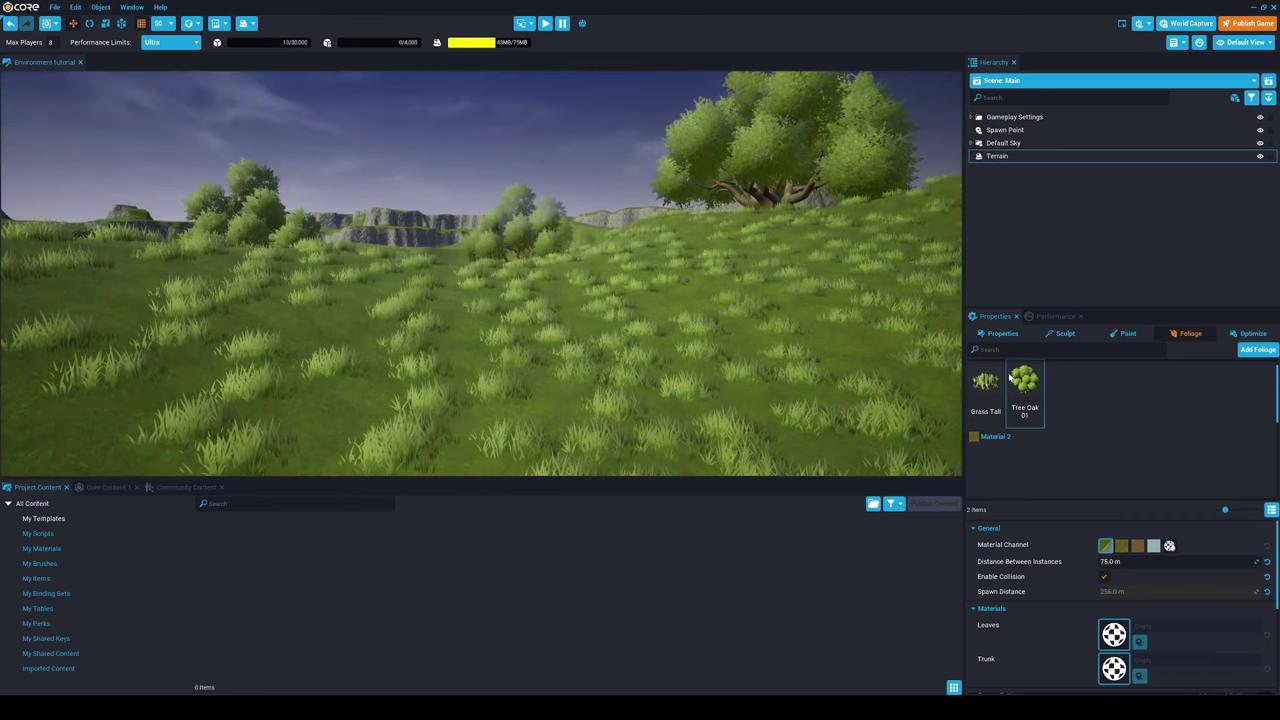
# Add the Tree Redwood Small mesh as a third foliage type on the terrain's Material 1.
pyautogui.click(1254, 351)
pyautogui.write('tree')
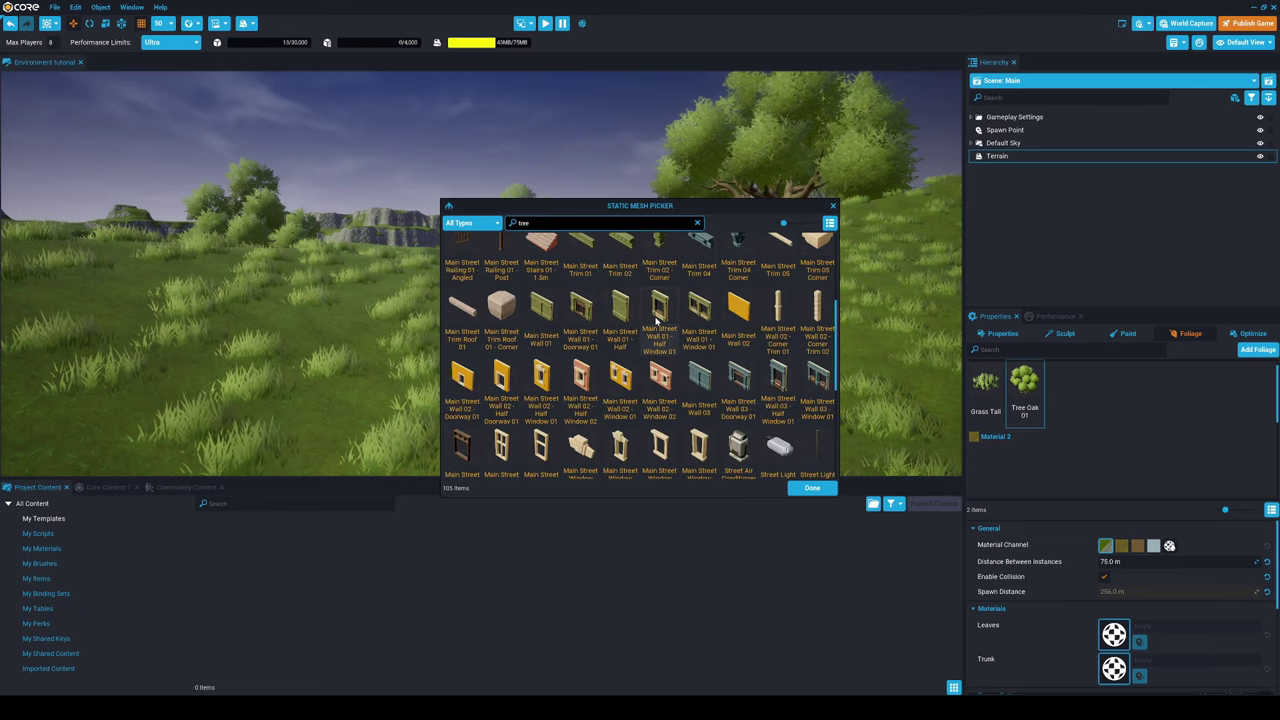
pyautogui.scroll(-5, 657, 320)
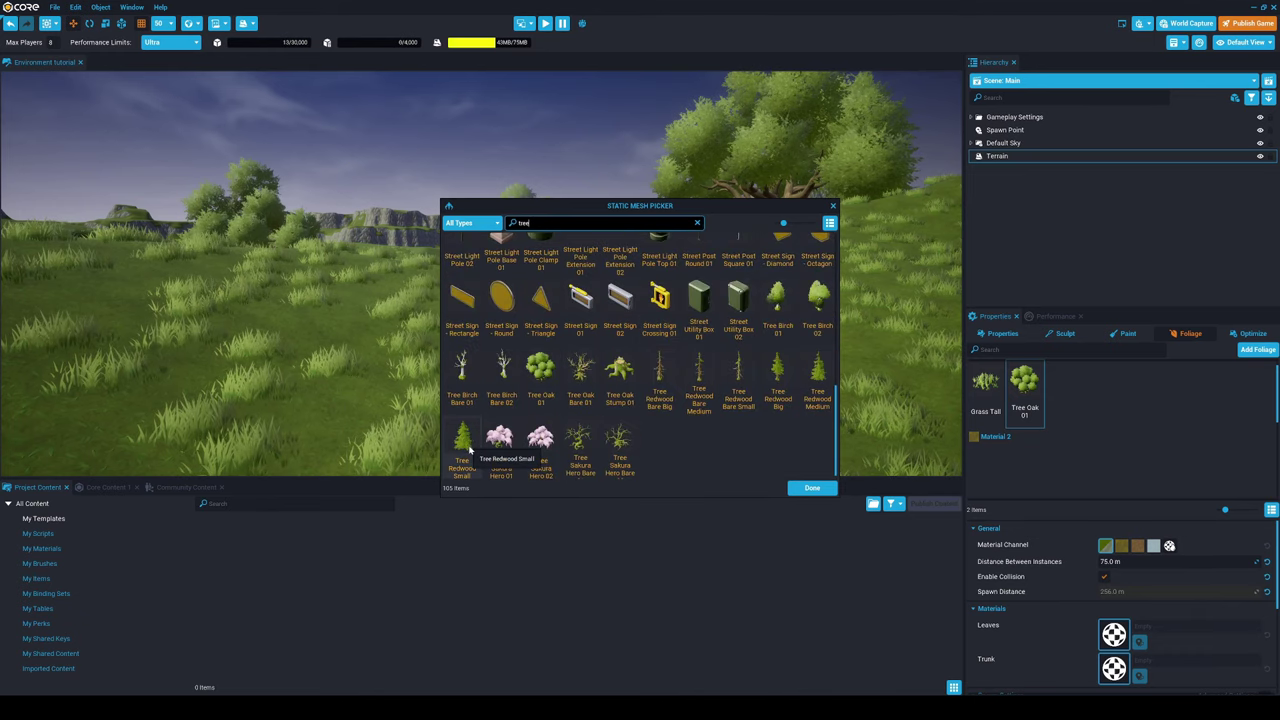
pyautogui.click(464, 440)
pyautogui.click(800, 488)
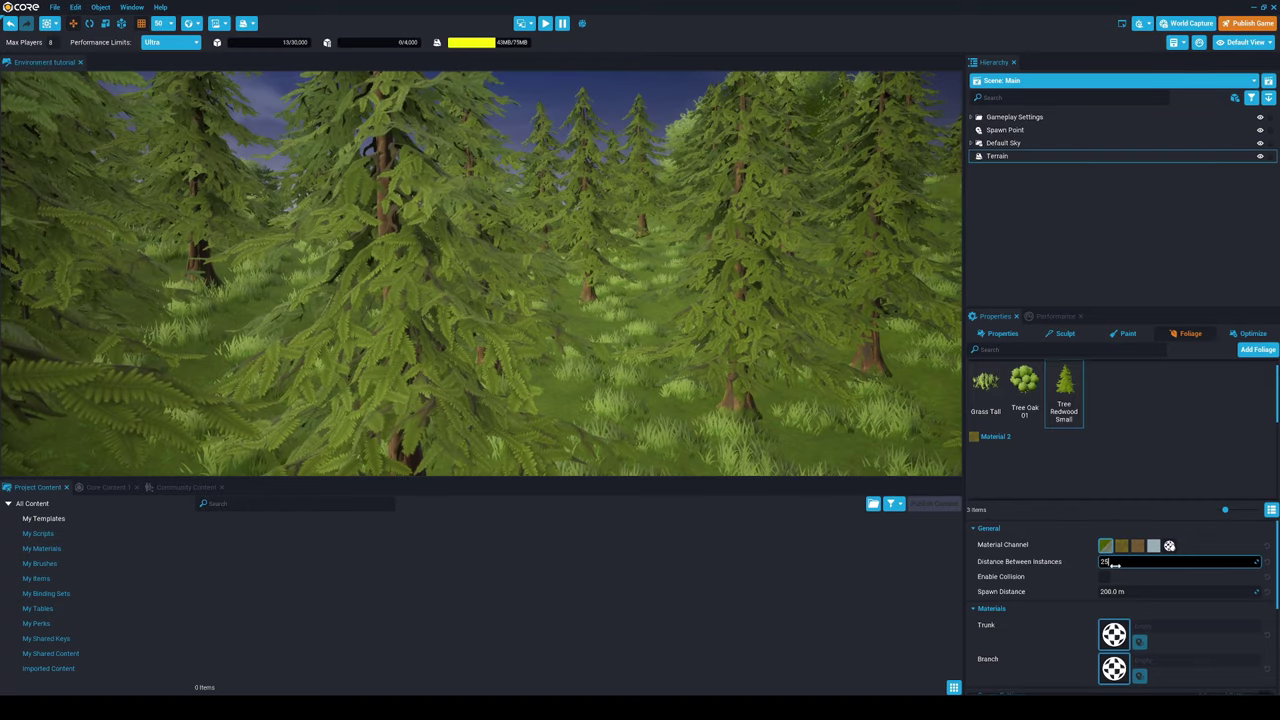
# Set the distance between Tree Redwood Small instances to 25 m and look over their spacing.
pyautogui.press('Return')
pyautogui.moveTo(566, 286); pyautogui.dragTo(374, 263, button='right')
pyautogui.press('w')
# Playtest the mixed forest by running the character among the redwoods, ending the preview.
pyautogui.click(545, 23)
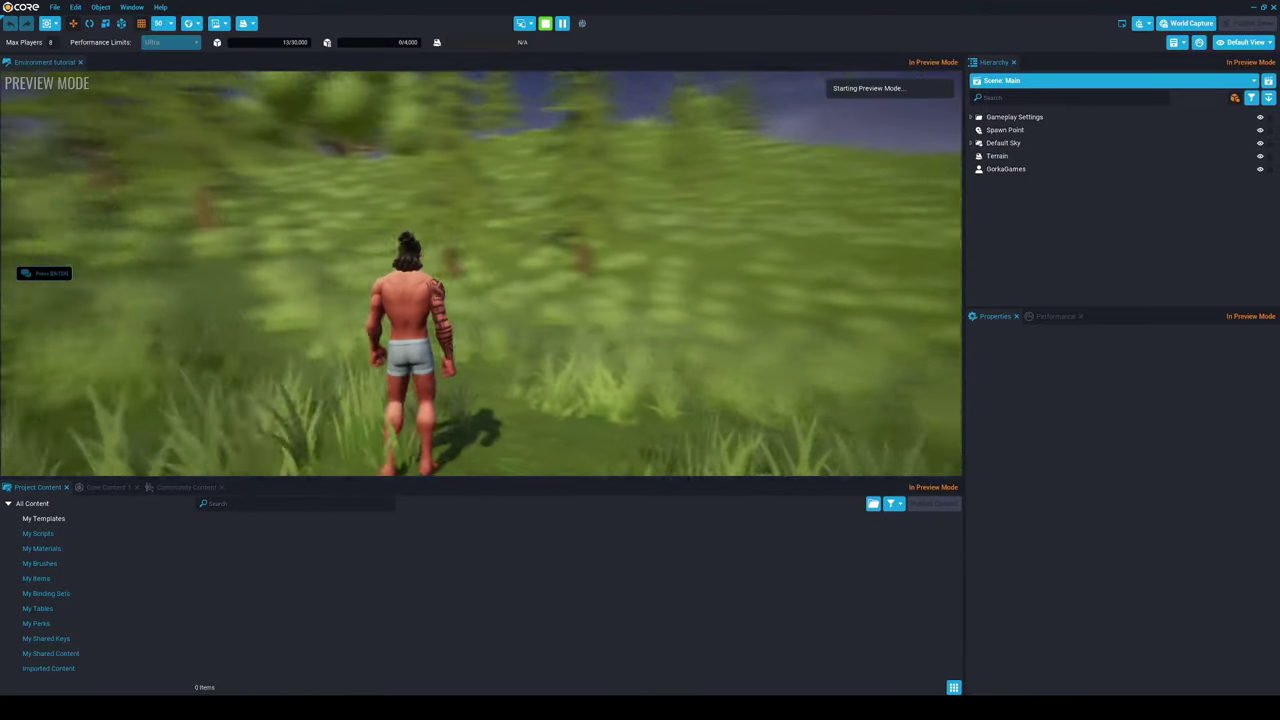
pyautogui.press('w')
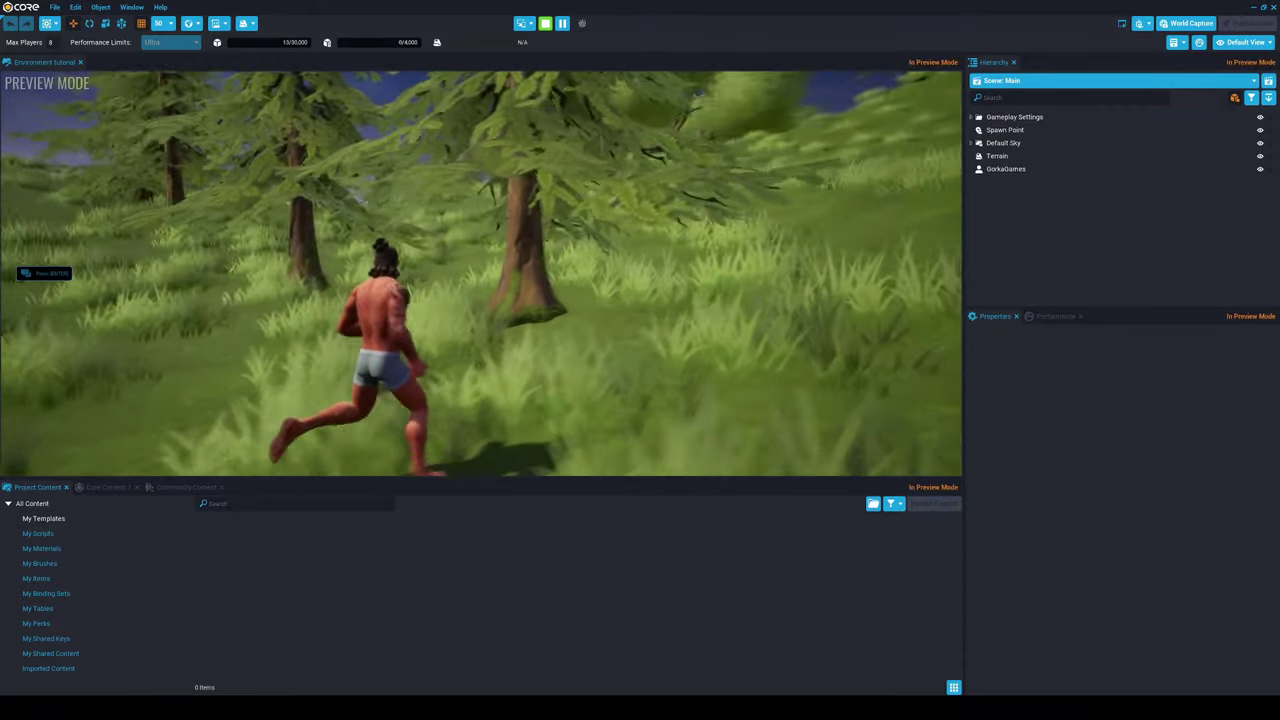
pyautogui.press('Escape')
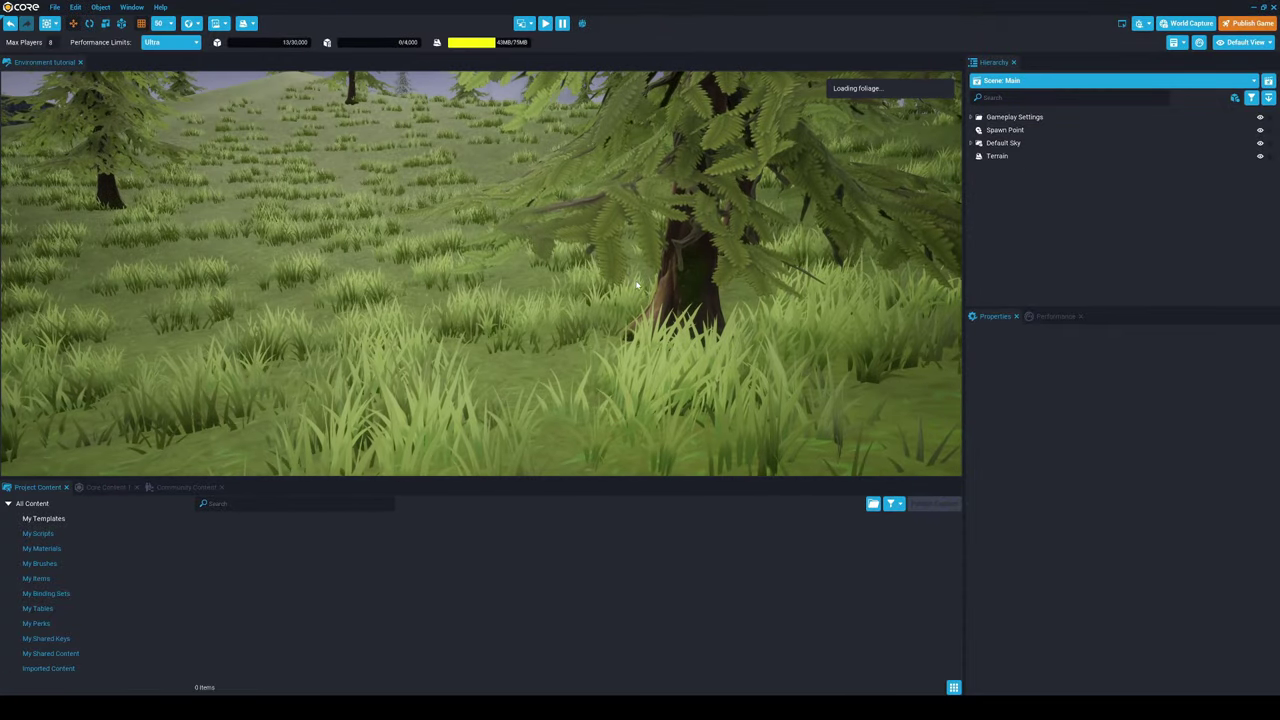
# Enable collision for the terrain's Tree Redwood Small foliage and survey the surrounding forest.
pyautogui.click(636, 286)
pyautogui.click(1185, 334)
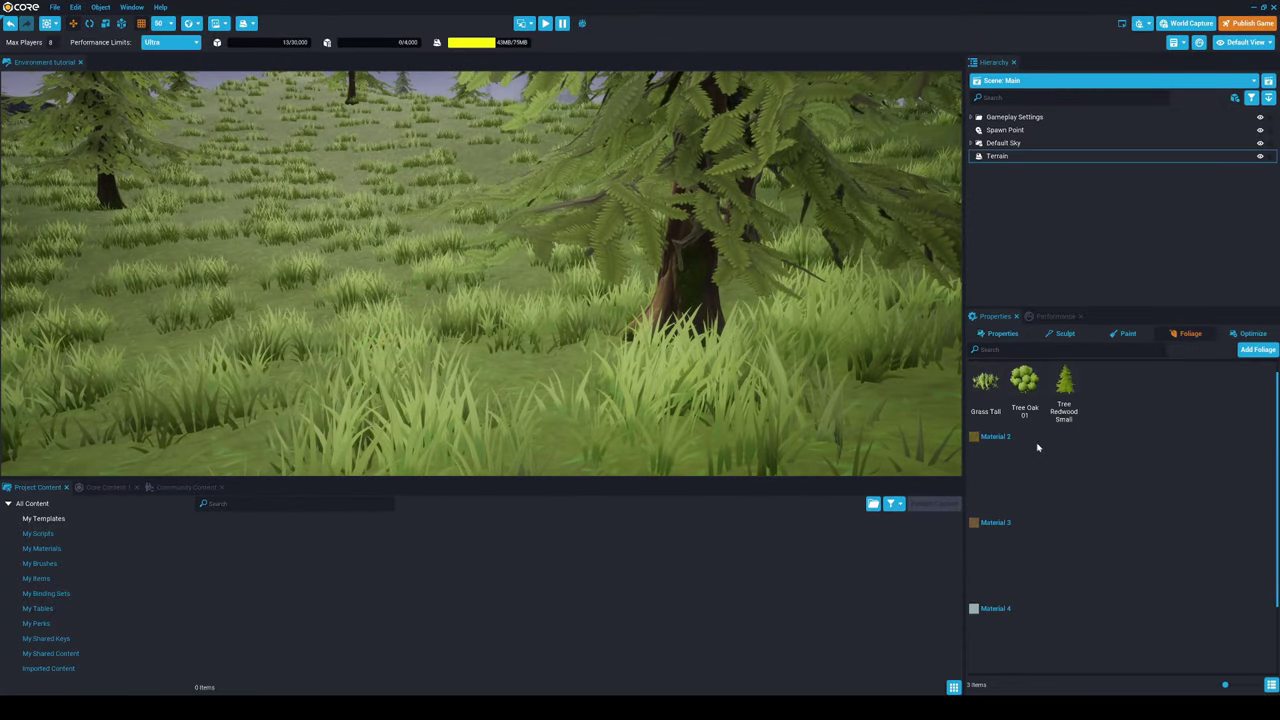
pyautogui.click(1061, 405)
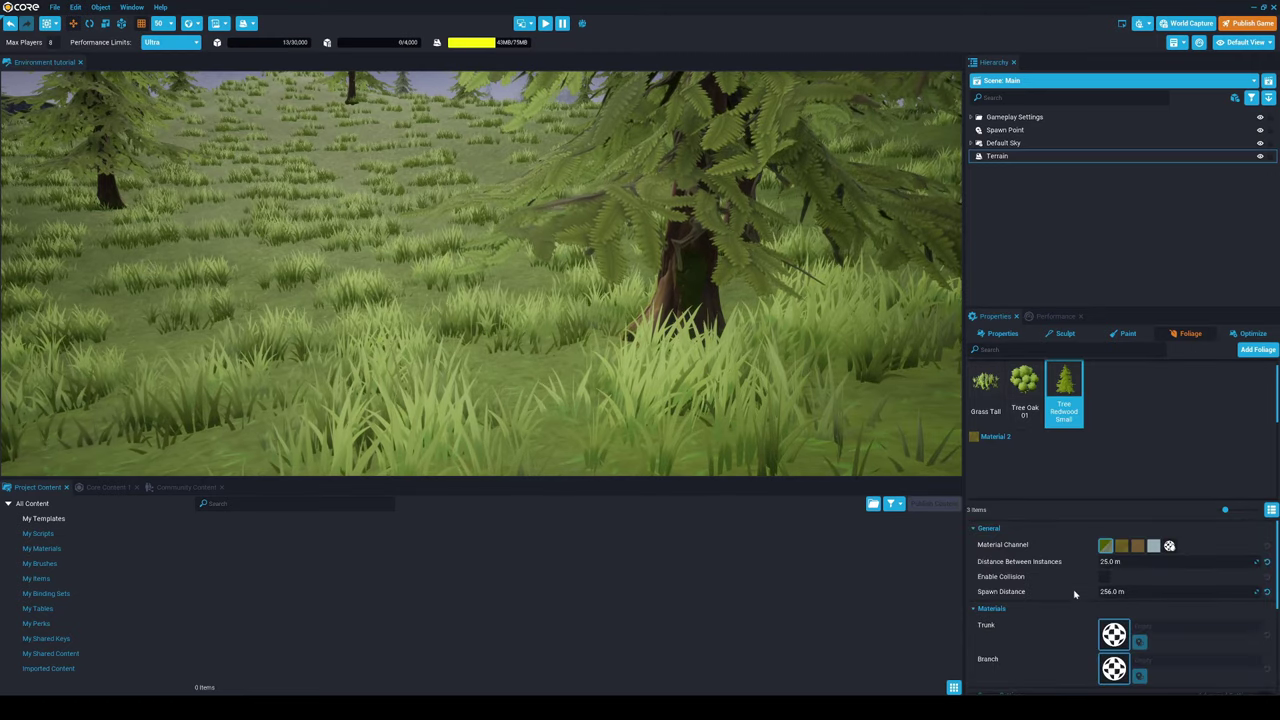
pyautogui.click(1105, 578)
pyautogui.moveTo(623, 246); pyautogui.dragTo(891, 281, button='right')
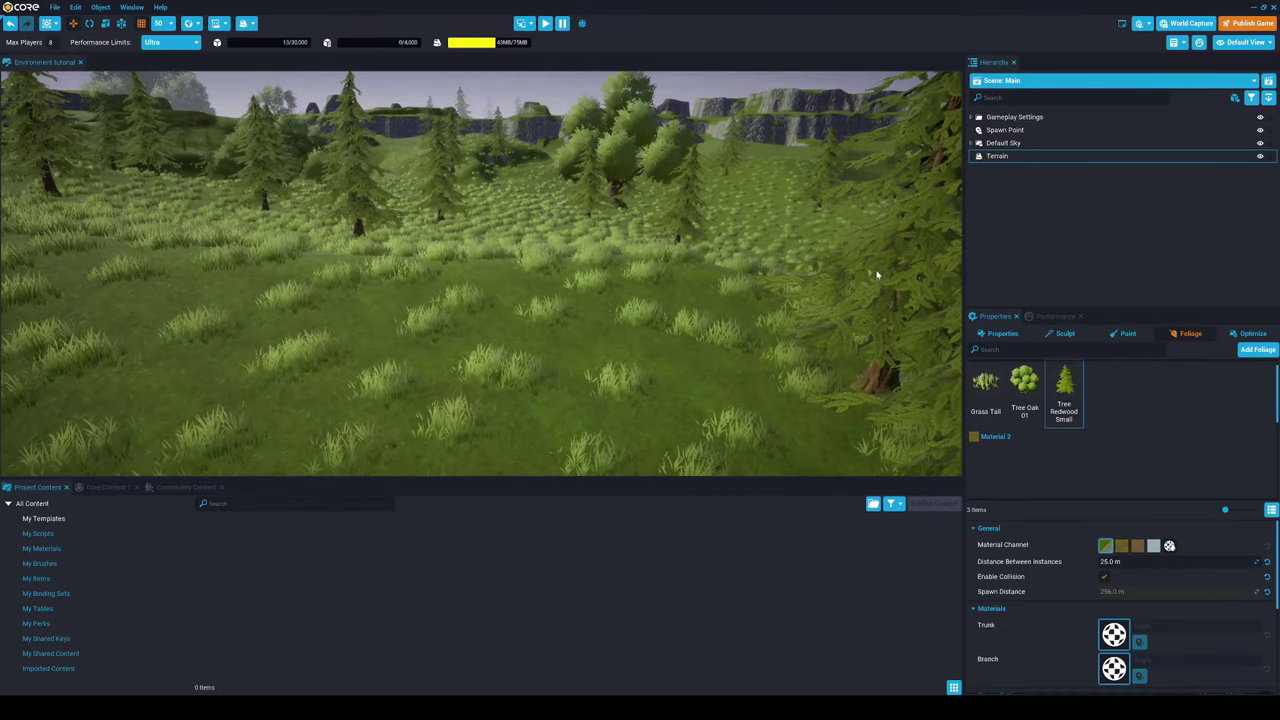
pyautogui.moveTo(497, 274); pyautogui.dragTo(687, 335, button='right')
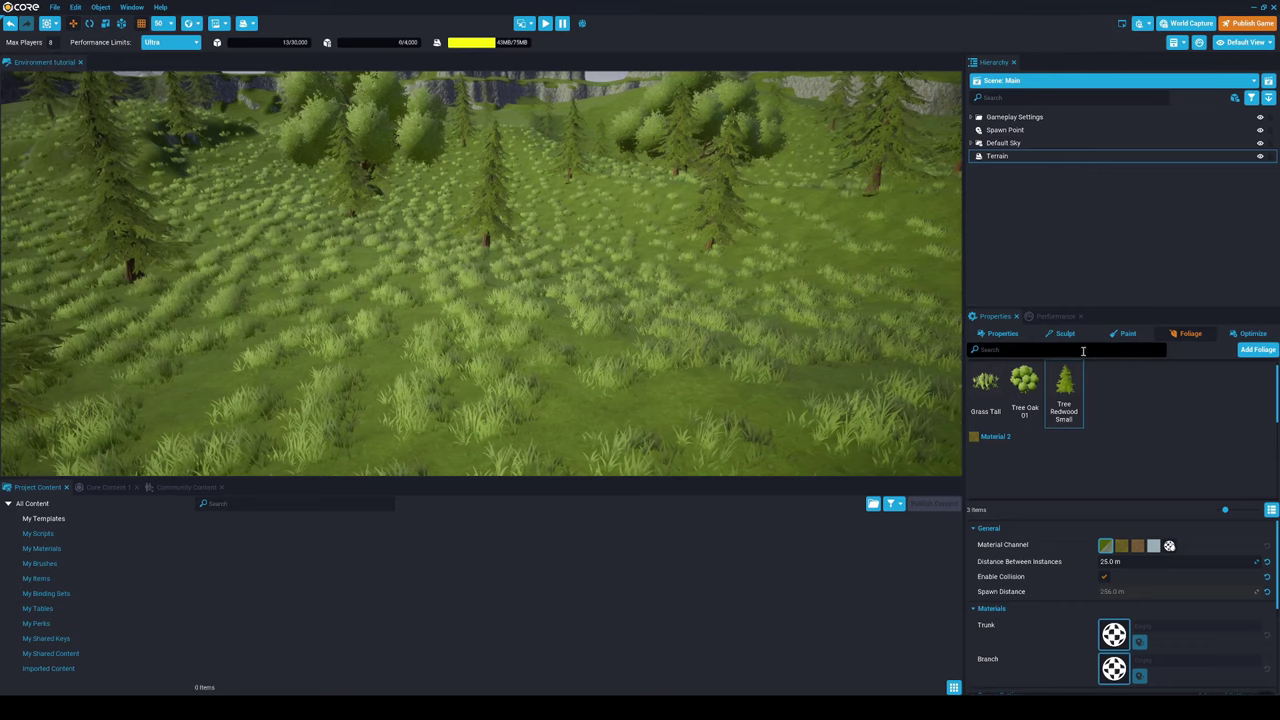
# Locate the Spawn Point in the scene and frame the ground around it.
pyautogui.click(1126, 334)
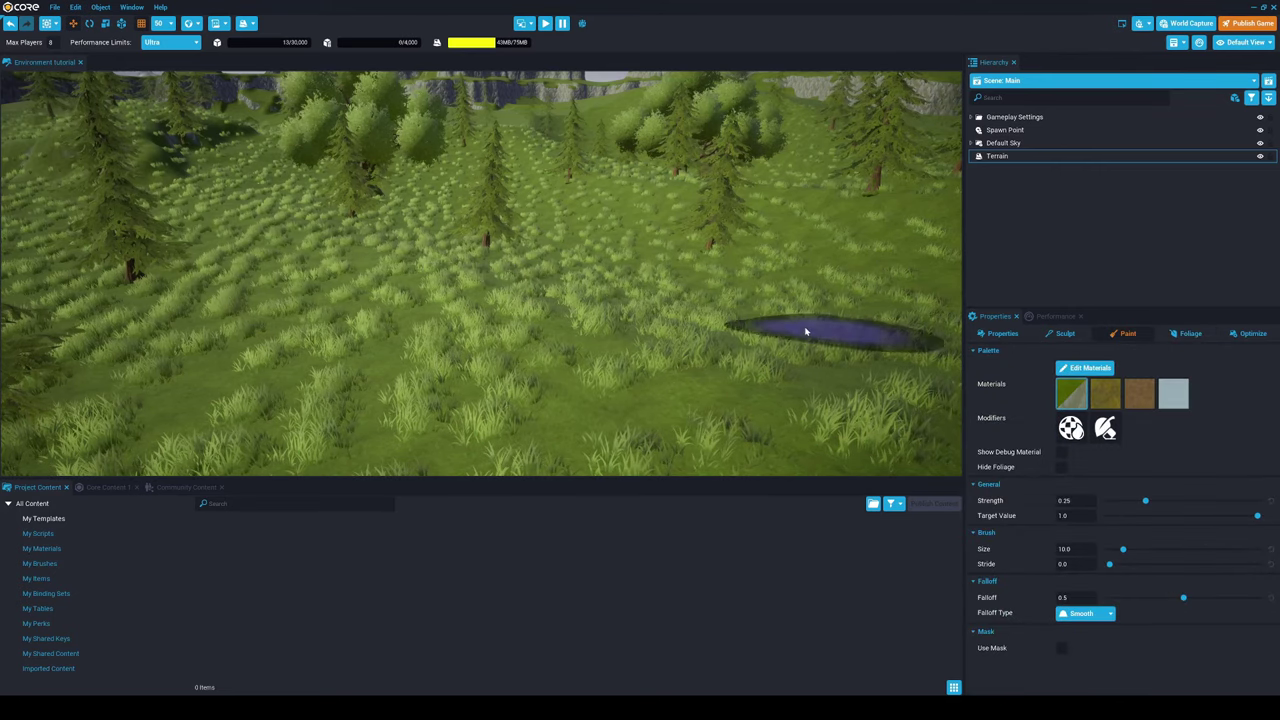
pyautogui.moveTo(806, 331)
pyautogui.mouseDown(button='right')
pyautogui.moveTo(791, 314)
pyautogui.moveTo(1048, 317)
pyautogui.moveTo(900, 314)
pyautogui.moveTo(917, 377)
pyautogui.moveTo(913, 334)
pyautogui.moveTo(1058, 158)
pyautogui.mouseUp(button='right')
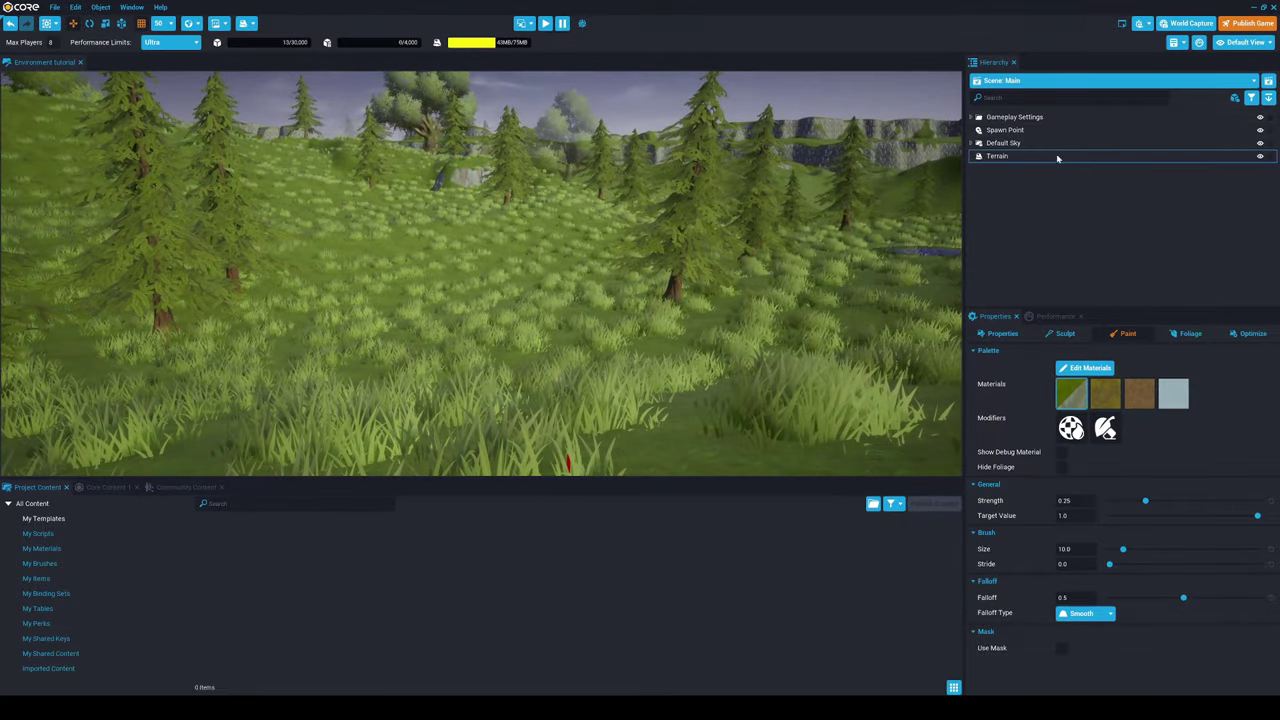
pyautogui.click(1037, 133)
pyautogui.press('f')
pyautogui.moveTo(586, 206); pyautogui.dragTo(475, 300, button='right')
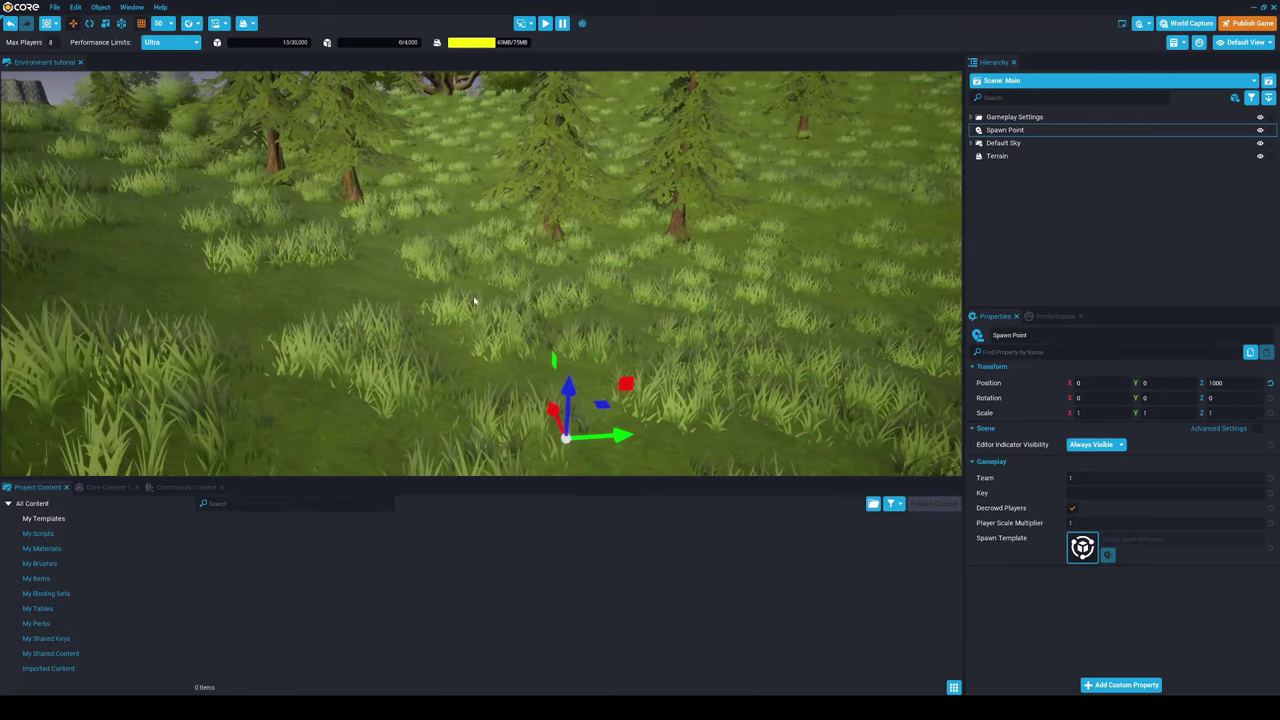
# Try painting a patch of the fourth terrain material on the grass near the spawn point, undoing the stroke.
pyautogui.click(657, 289)
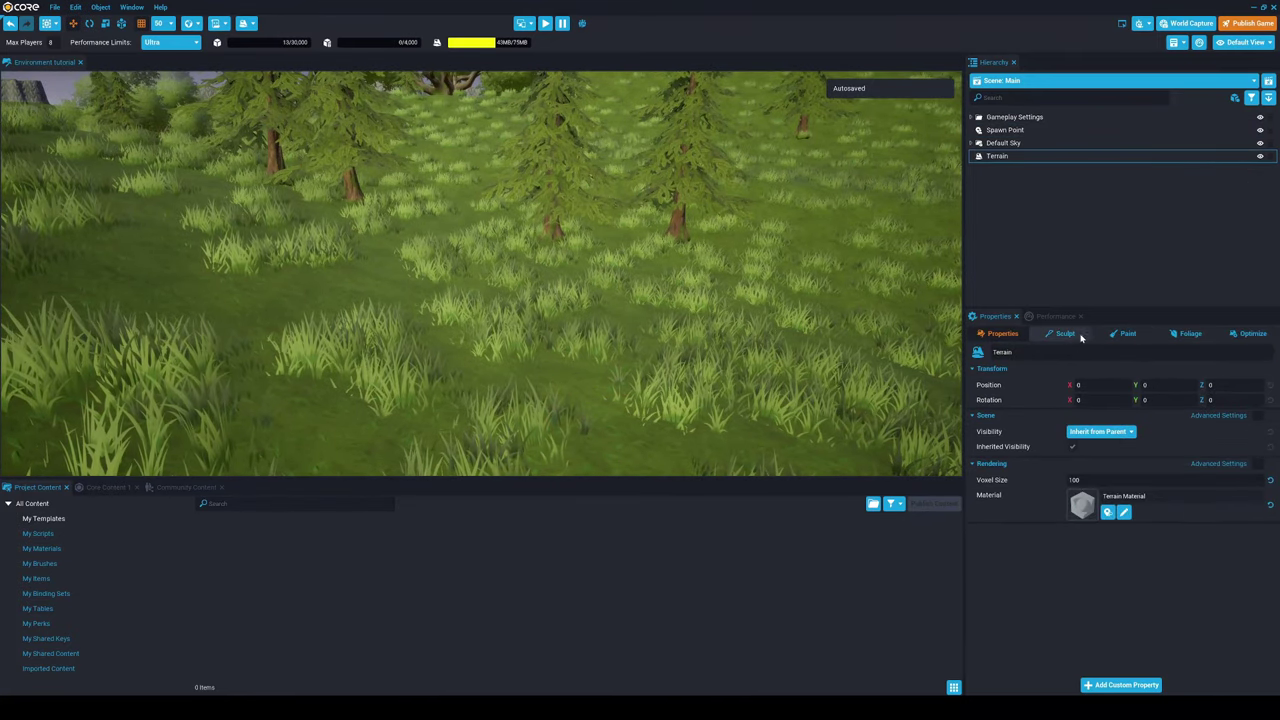
pyautogui.click(1124, 334)
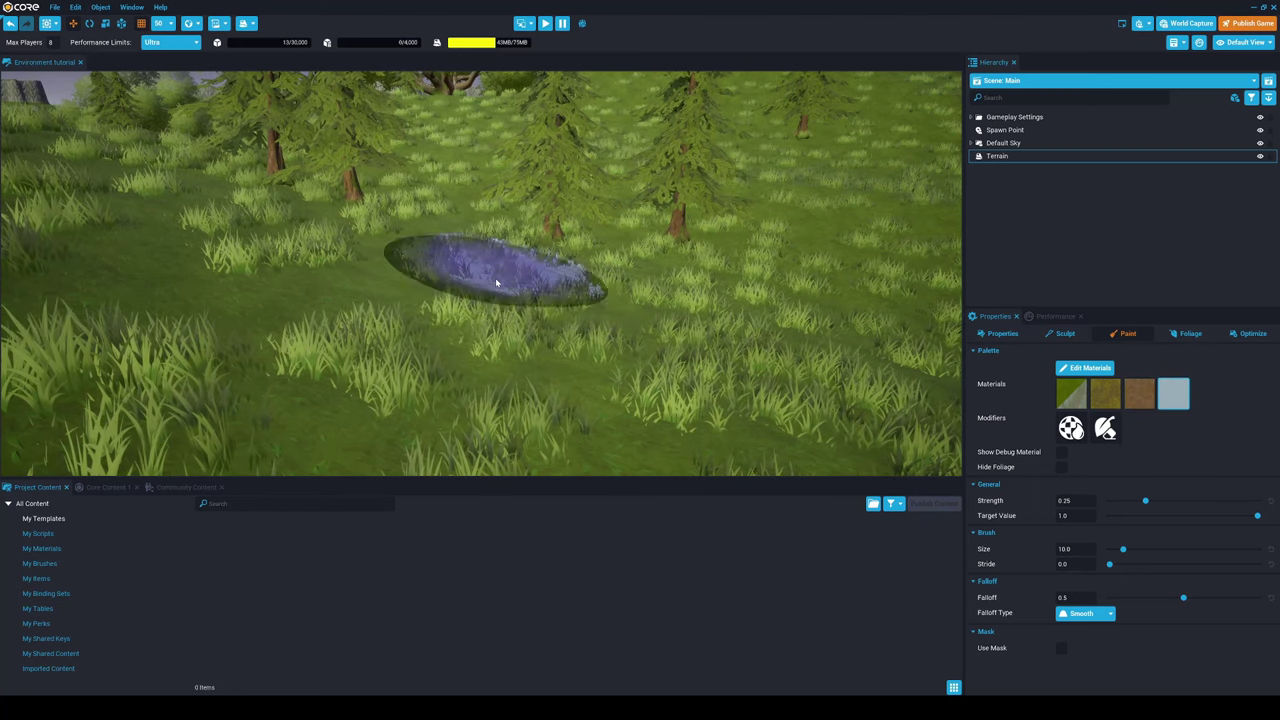
pyautogui.moveTo(496, 281)
pyautogui.mouseDown()
pyautogui.moveTo(400, 346)
pyautogui.moveTo(306, 260)
pyautogui.moveTo(415, 247)
pyautogui.mouseUp()
pyautogui.moveTo(415, 247); pyautogui.dragTo(437, 223, button='right')
pyautogui.hotkey('ctrl', 'z')
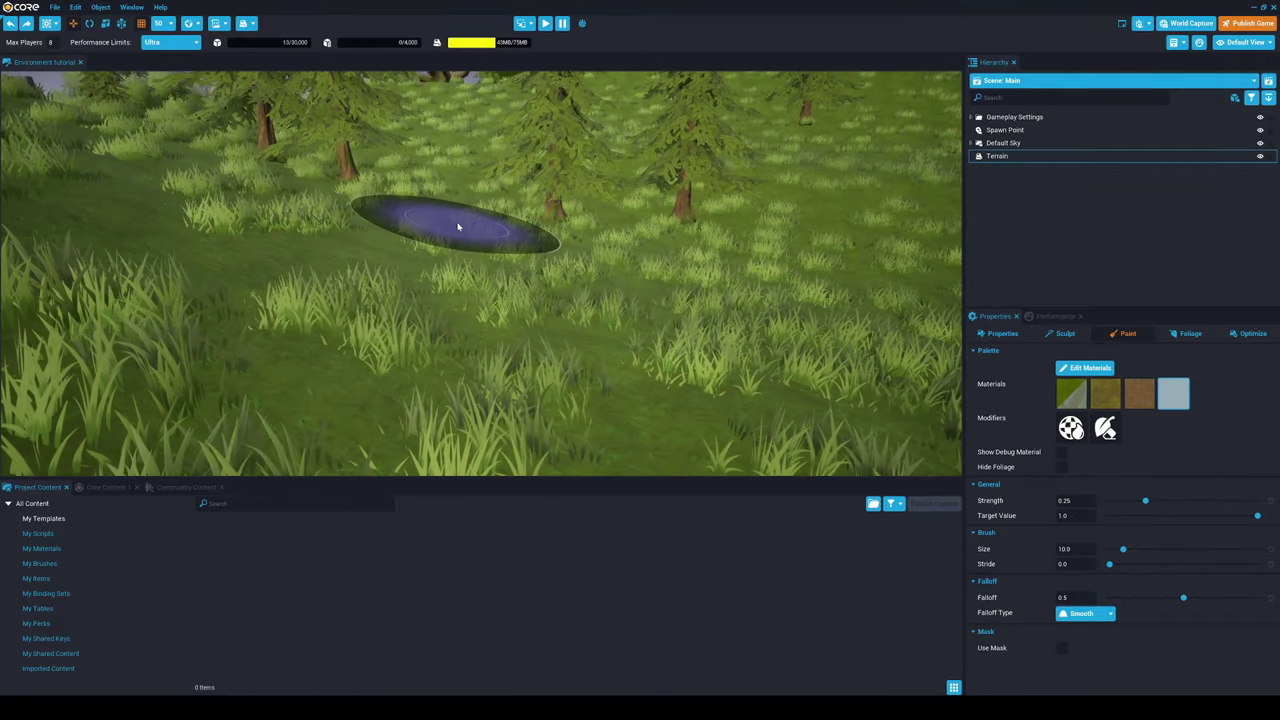
# Try brick and bamboo materials as the terrain's Material 1 base, settling on Sand Waves 01.
pyautogui.click(1097, 370)
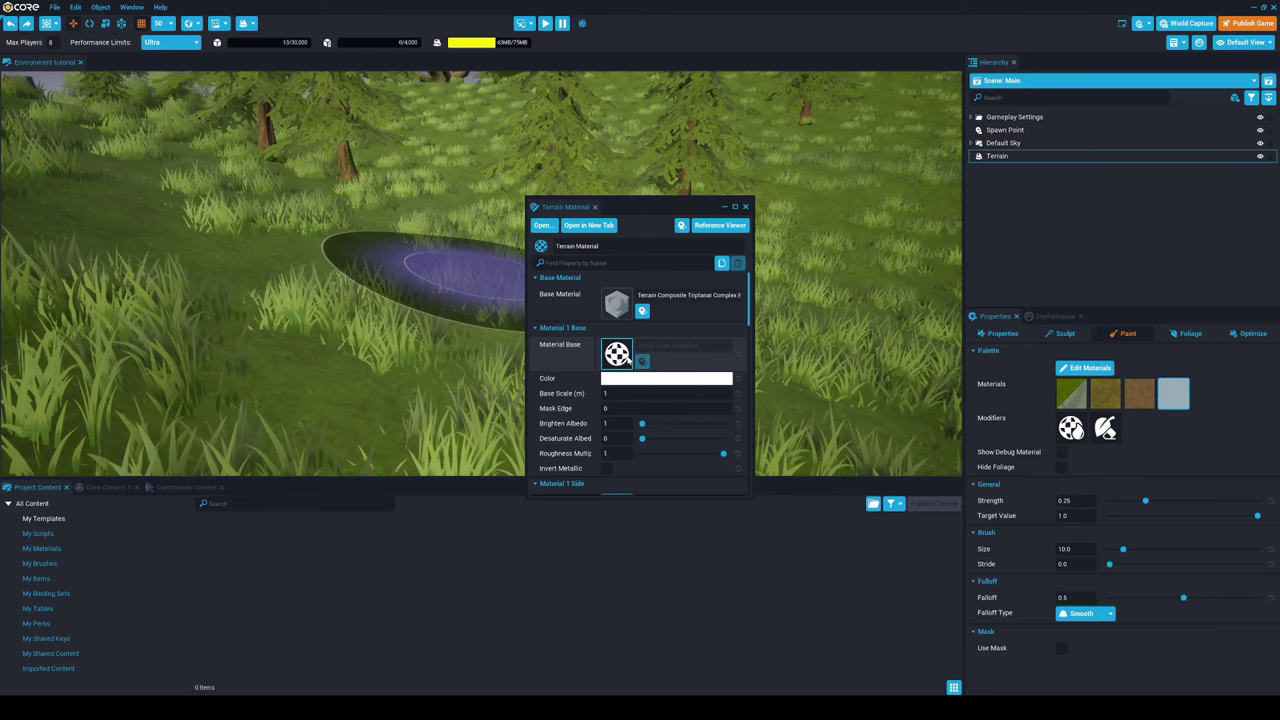
pyautogui.click(642, 360)
pyautogui.click(619, 325)
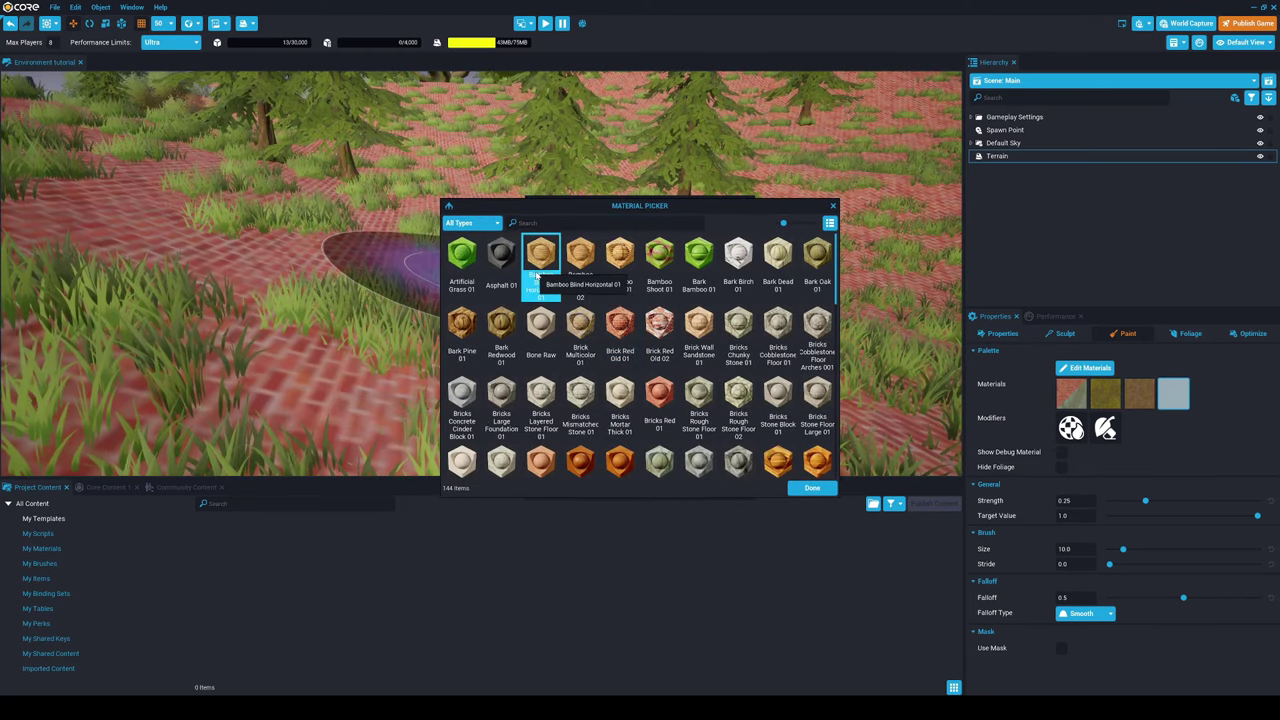
pyautogui.click(590, 278)
pyautogui.click(621, 270)
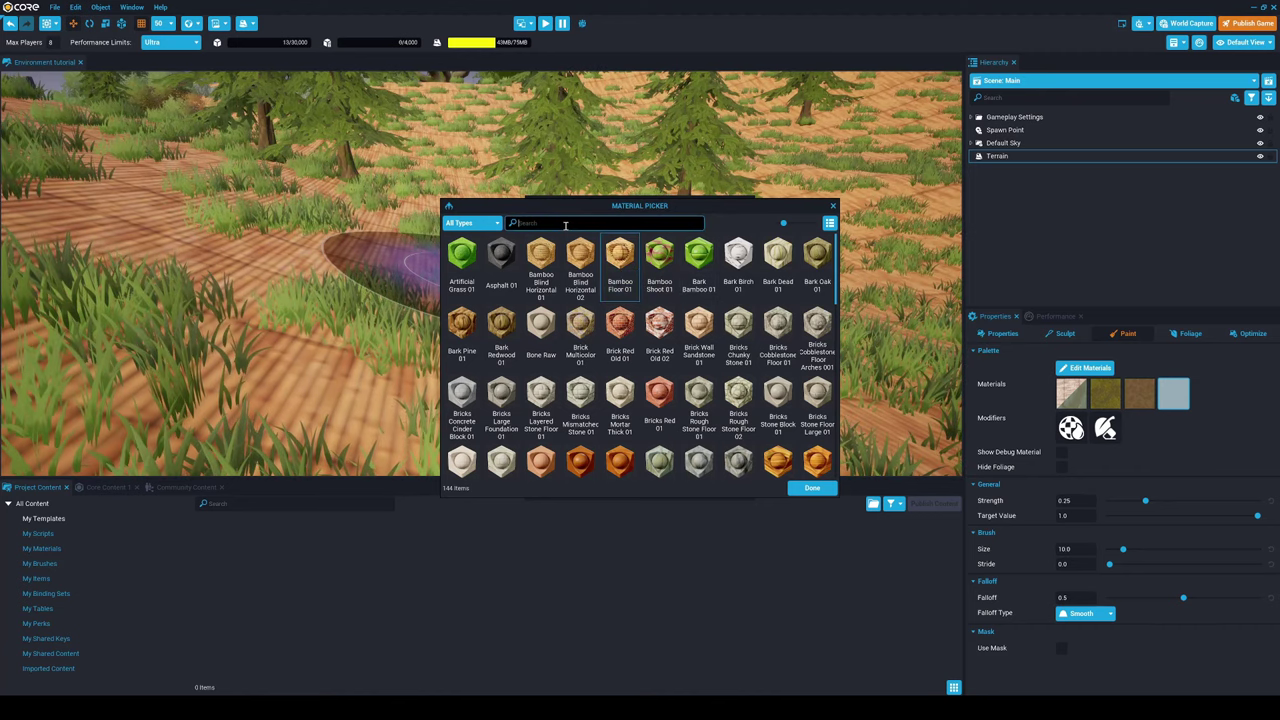
pyautogui.write('sand')
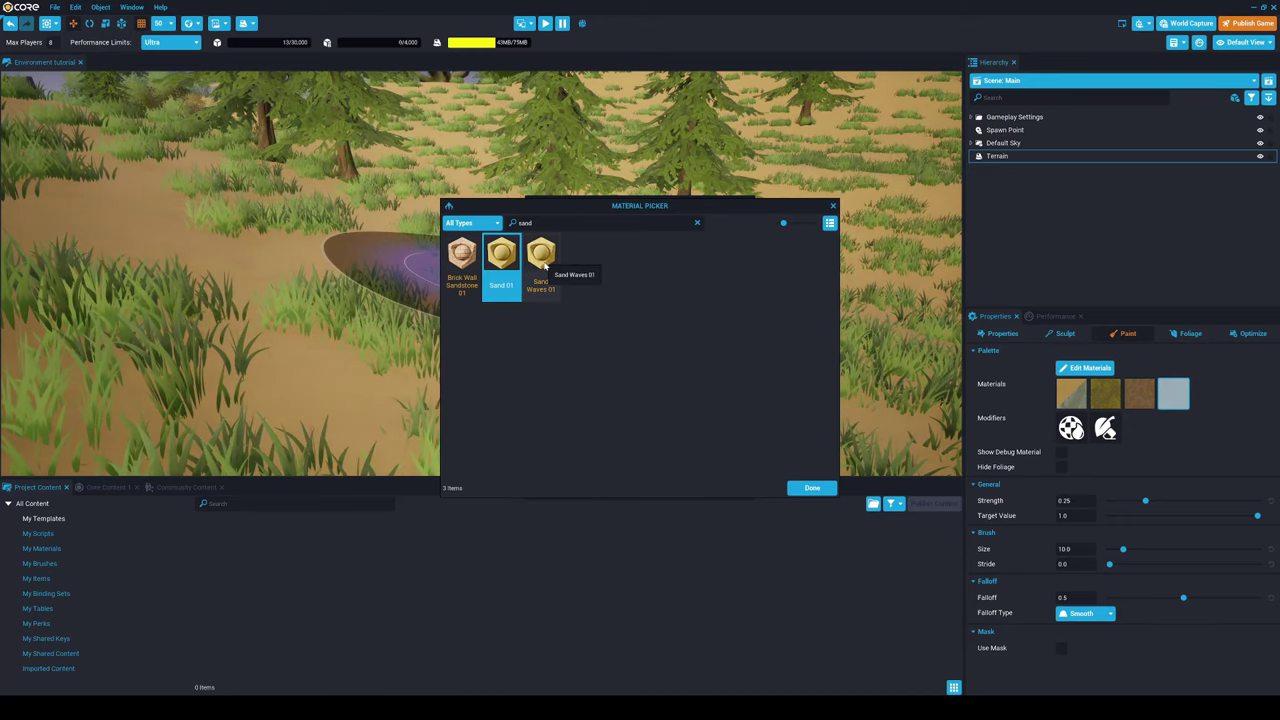
pyautogui.click(806, 488)
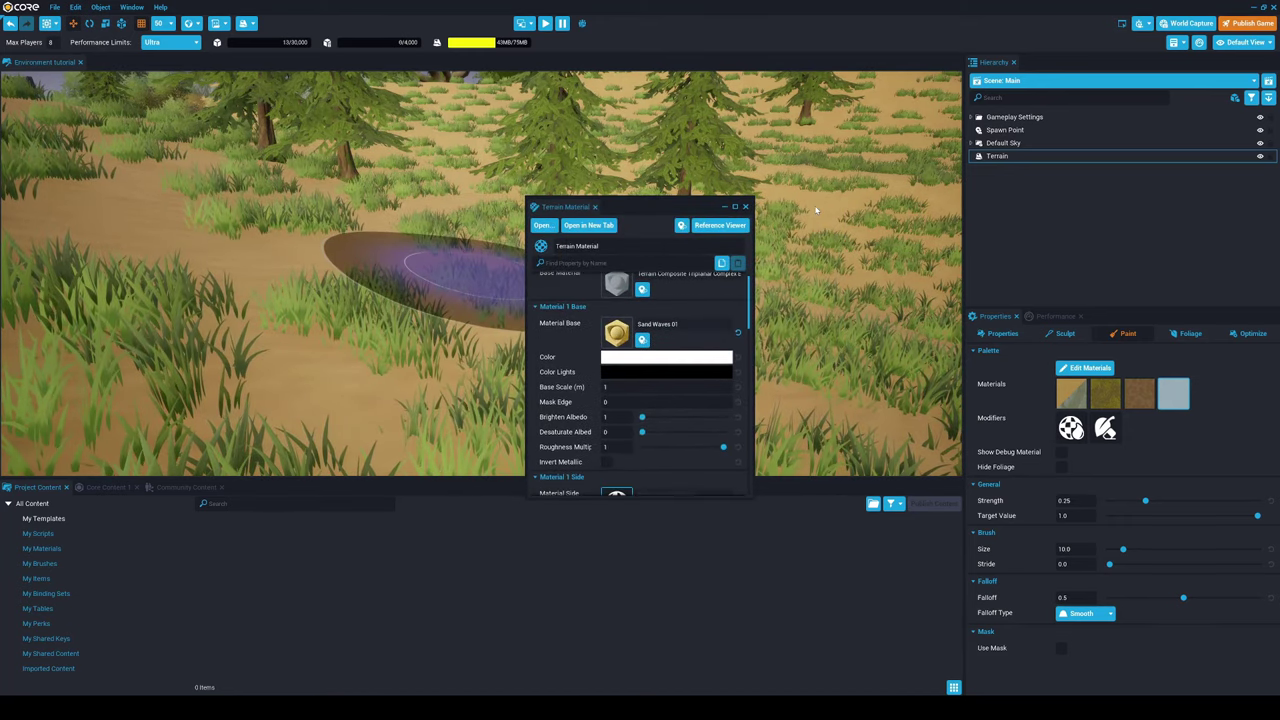
pyautogui.click(773, 231)
pyautogui.moveTo(773, 231)
pyautogui.mouseDown(button='right')
pyautogui.moveTo(497, 206)
pyautogui.moveTo(515, 285)
pyautogui.mouseUp(button='right')
# Delete the Tree Redwood Small, Tree Oak 01 and Grass Tall foliage from the terrain and playtest the bare desert.
pyautogui.click(1176, 335)
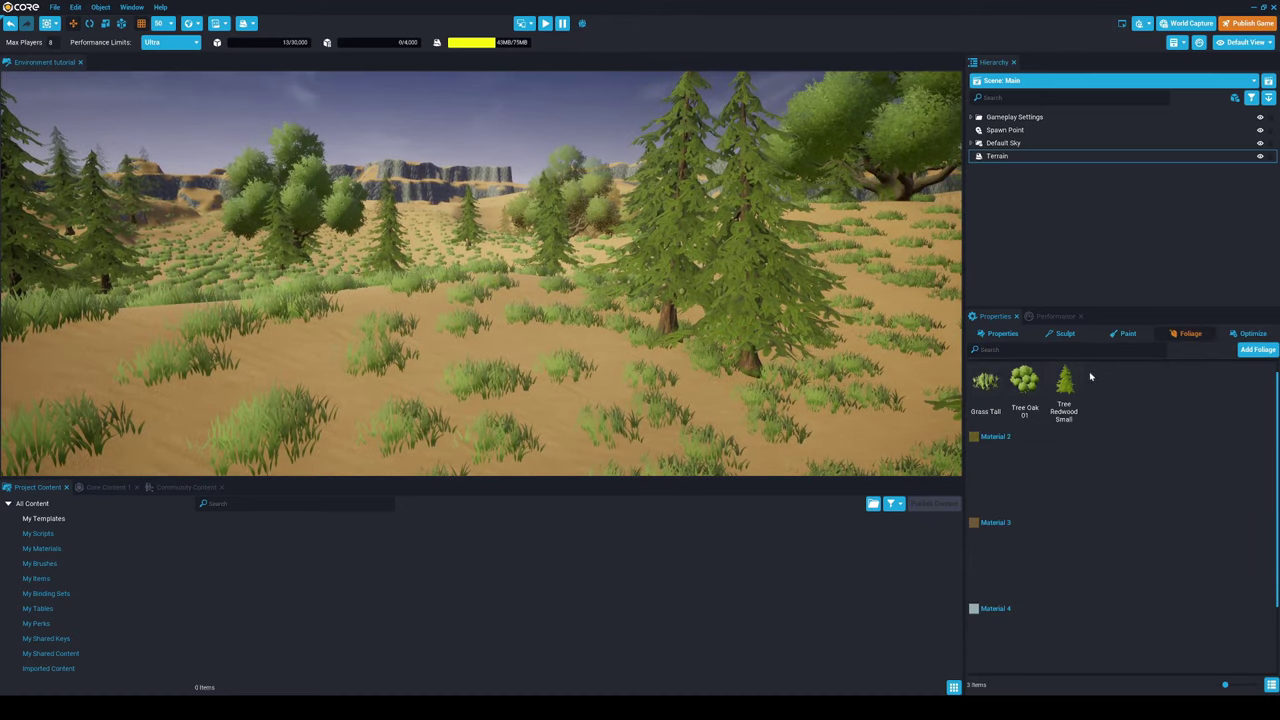
pyautogui.click(1063, 390)
pyautogui.click(1083, 410)
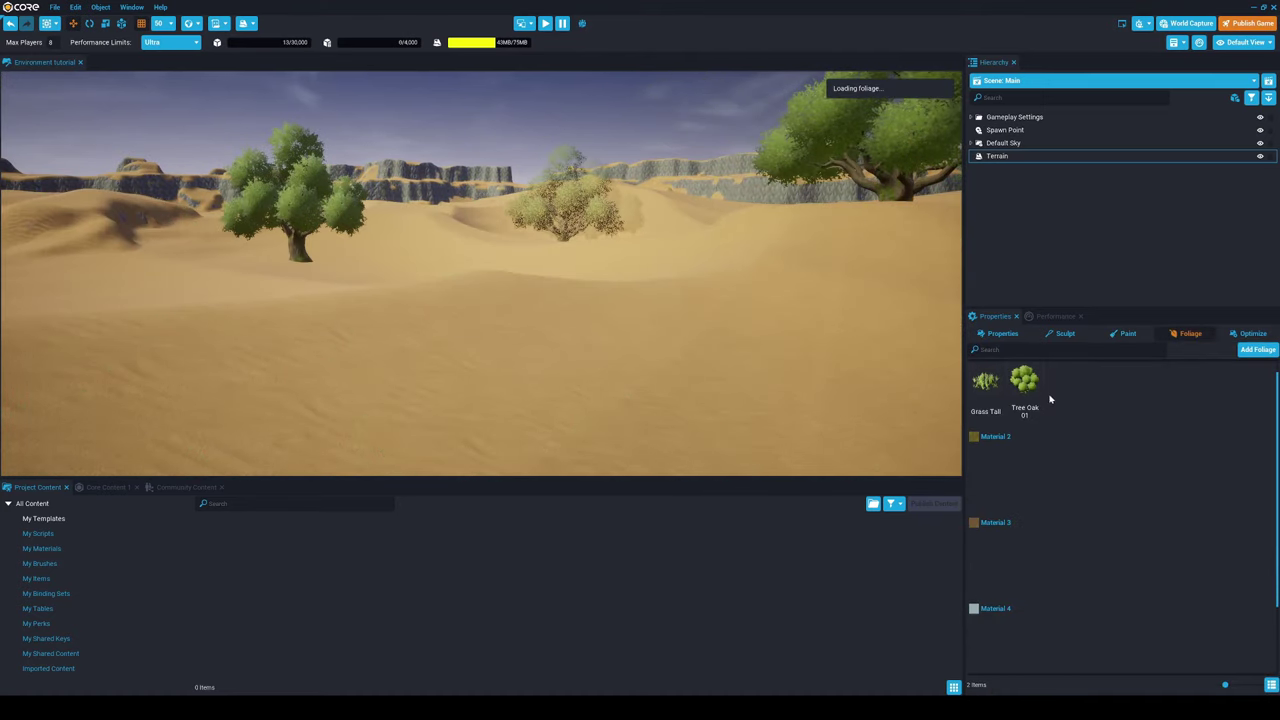
pyautogui.rightClick(1040, 400)
pyautogui.click(1060, 418)
pyautogui.rightClick(1012, 401)
pyautogui.click(1027, 421)
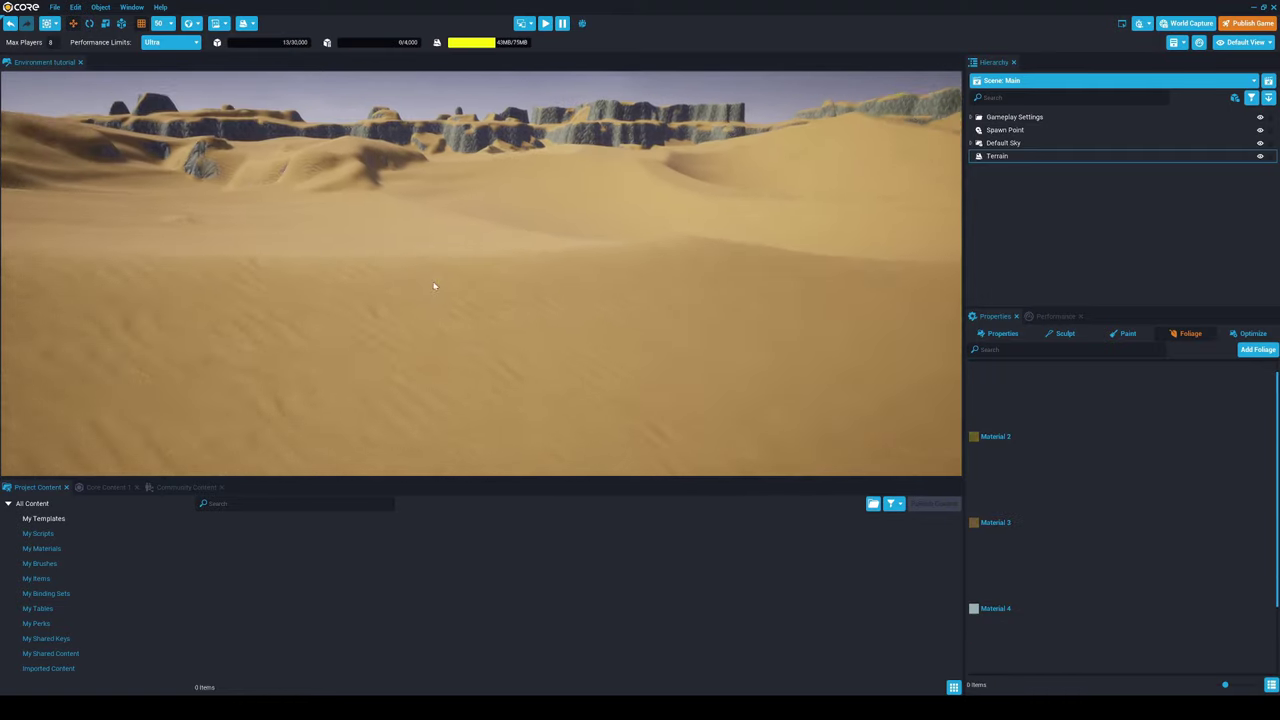
pyautogui.click(546, 24)
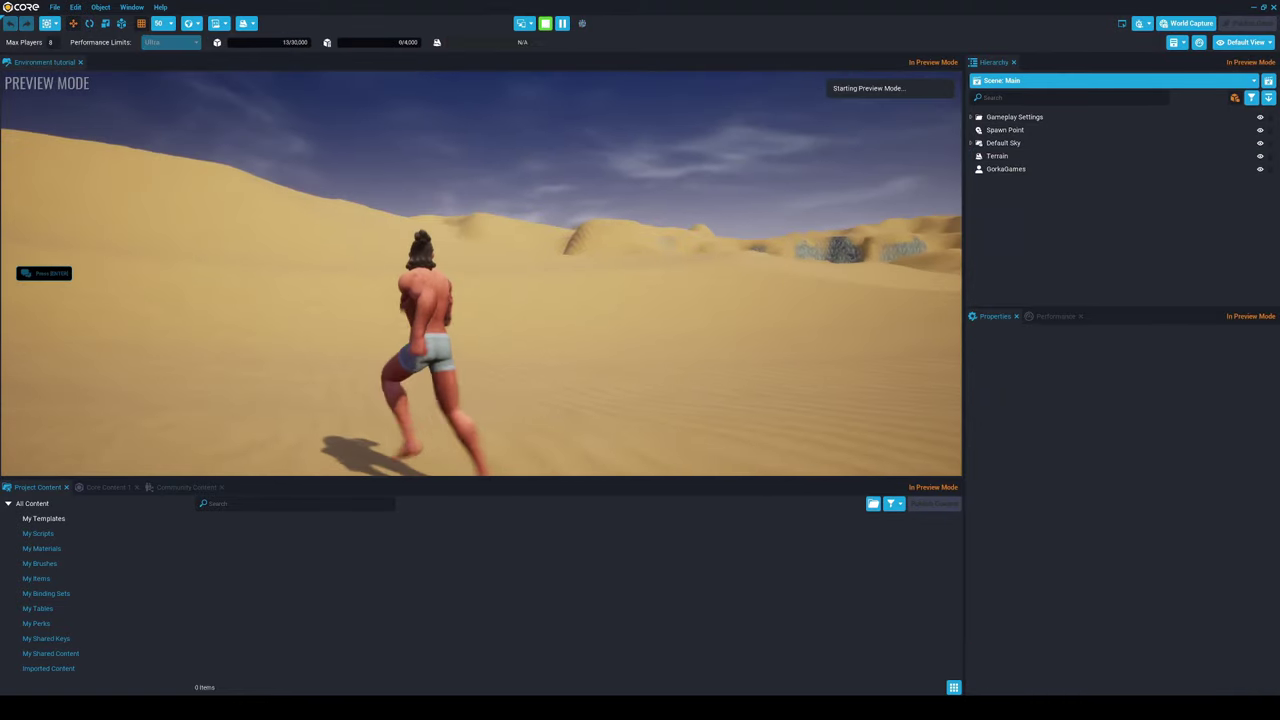
pyautogui.moveTo(340, 131); pyautogui.dragTo(309, 210, button='right')
# Undo the foliage deletions and the Material 1 base changes, back to the grassy forest.
pyautogui.hotkey('ctrl', 'z')
pyautogui.hotkey('ctrl', 'z')
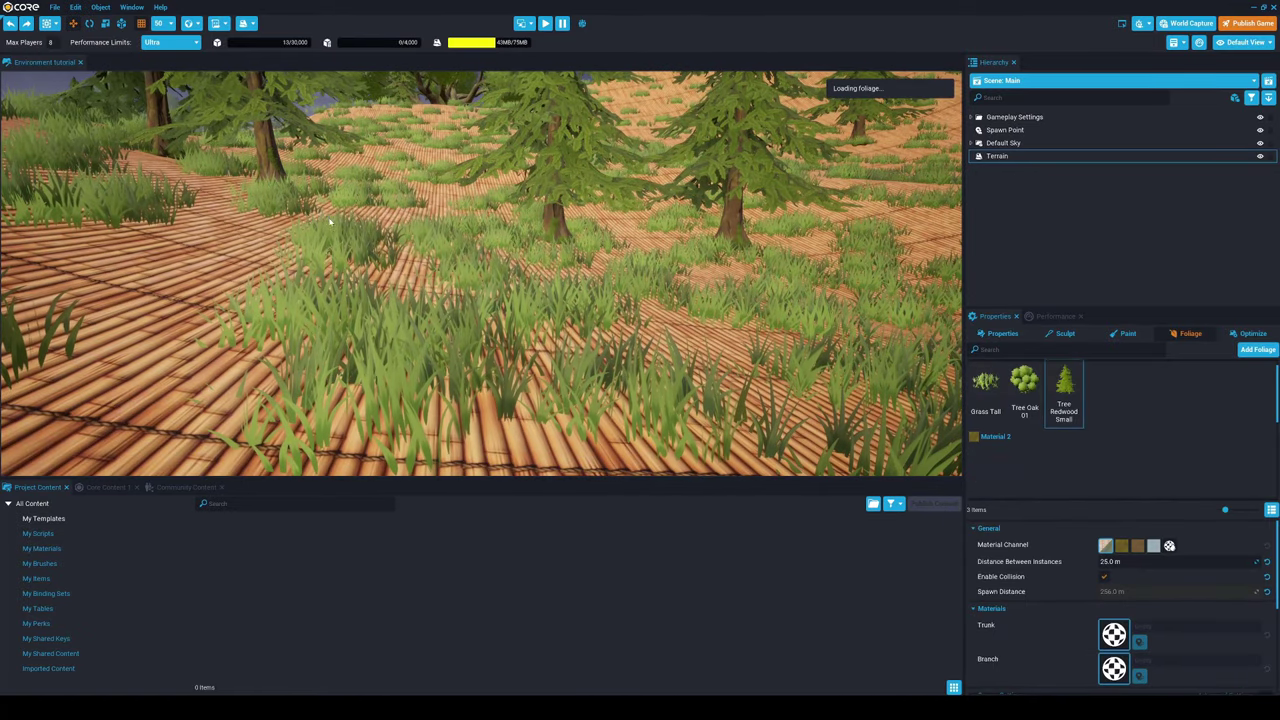
pyautogui.hotkey('ctrl', 'z')
pyautogui.hotkey('ctrl', 'z')
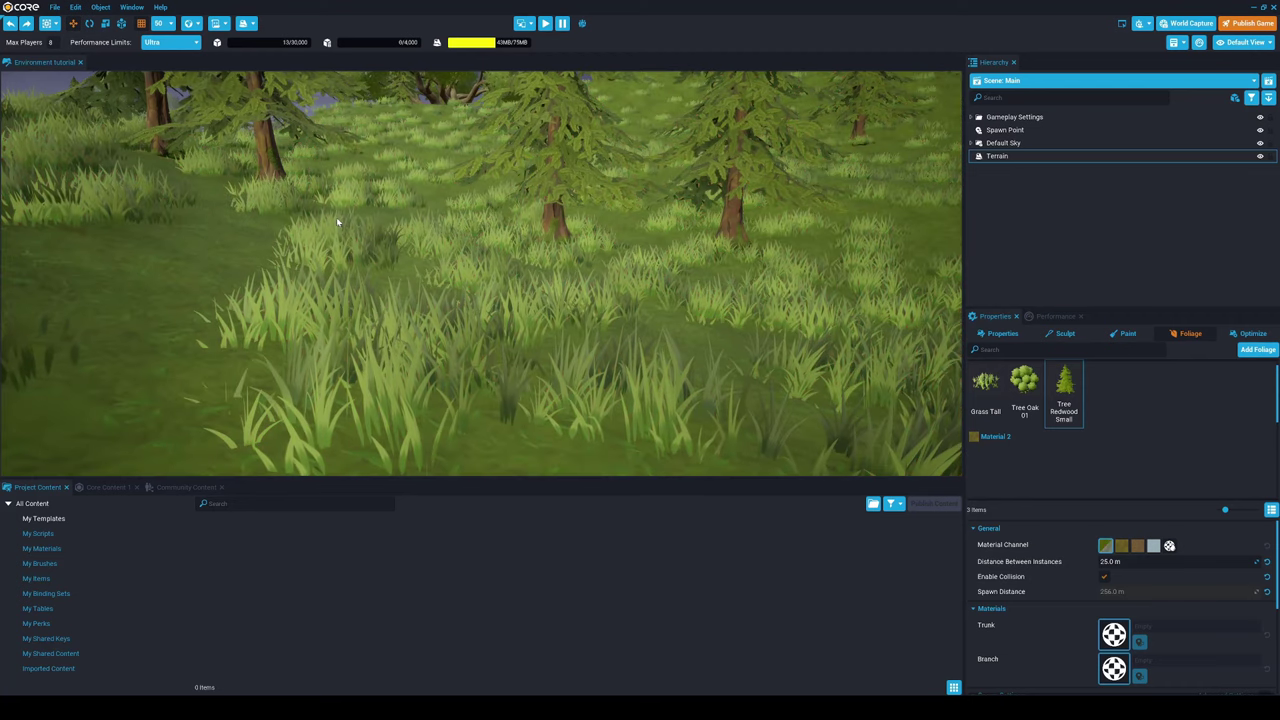
pyautogui.moveTo(336, 218); pyautogui.dragTo(712, 323, button='right')
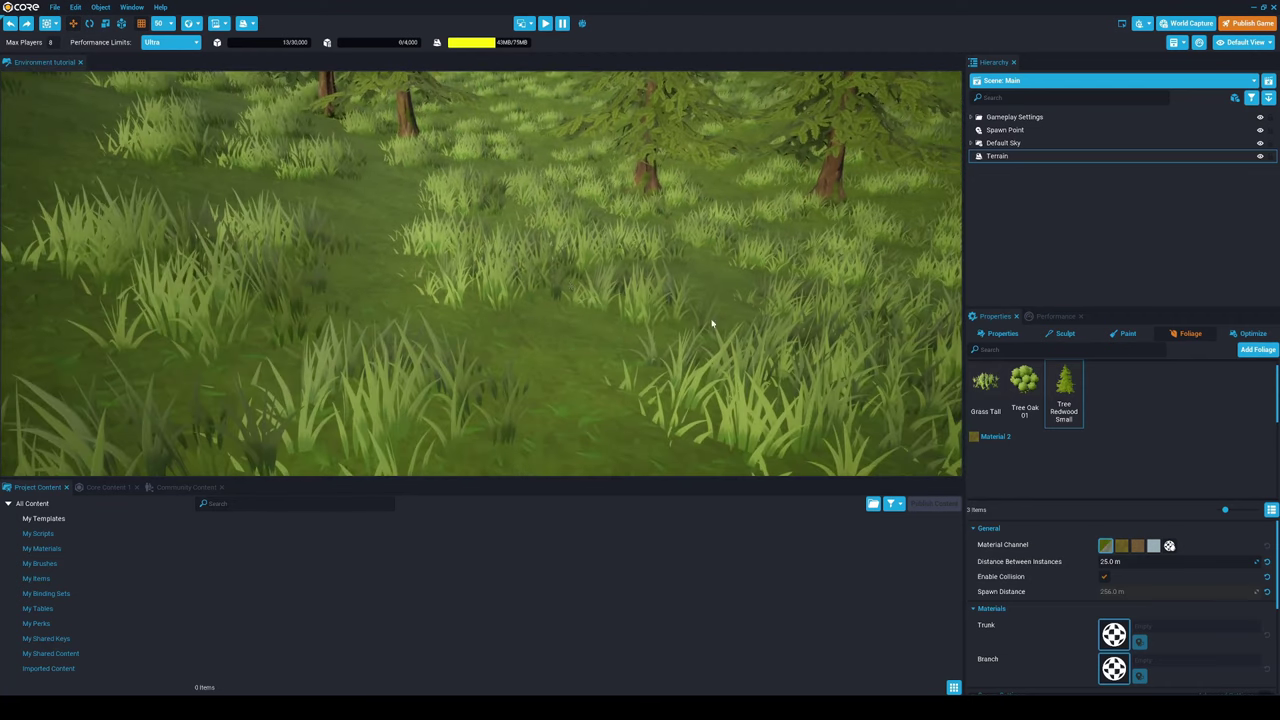
# Paint a winding path through the grass near the spawn point with the second terrain material.
pyautogui.click(1124, 334)
pyautogui.click(1105, 395)
pyautogui.moveTo(637, 205); pyautogui.dragTo(583, 202, button='right')
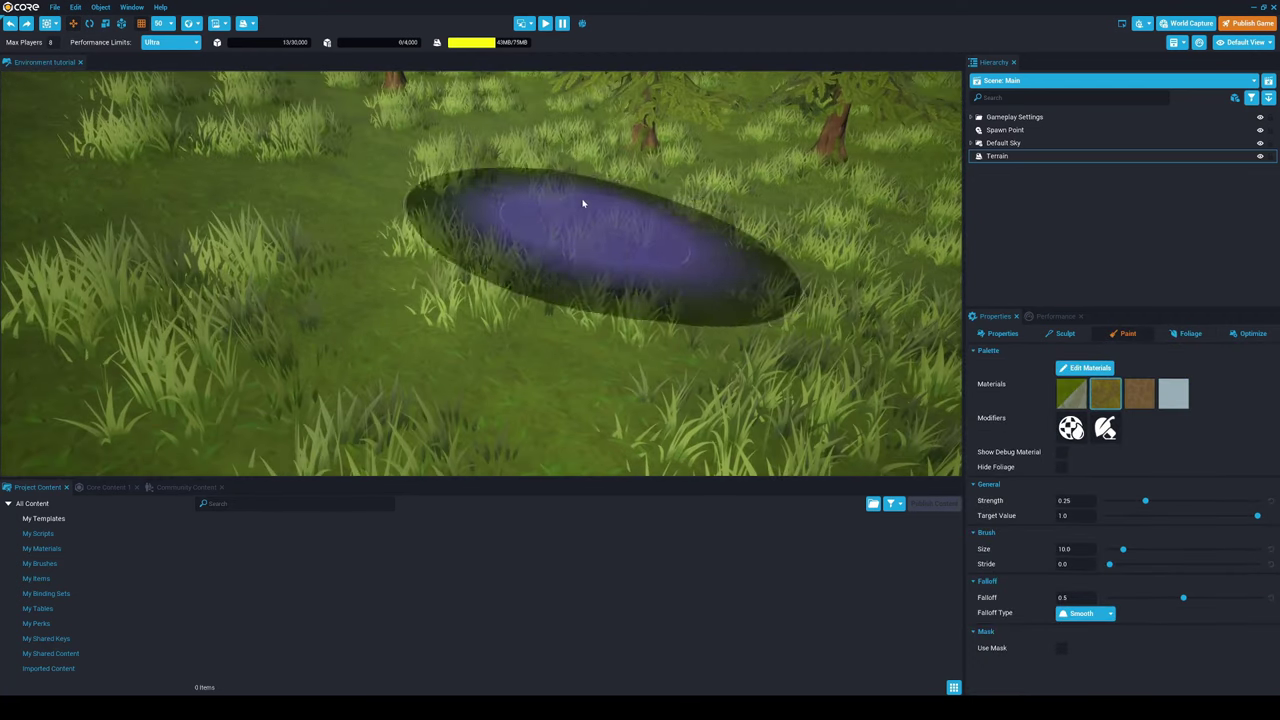
pyautogui.click(540, 297)
pyautogui.moveTo(572, 212)
pyautogui.mouseDown()
pyautogui.moveTo(597, 246)
pyautogui.moveTo(677, 203)
pyautogui.mouseUp()
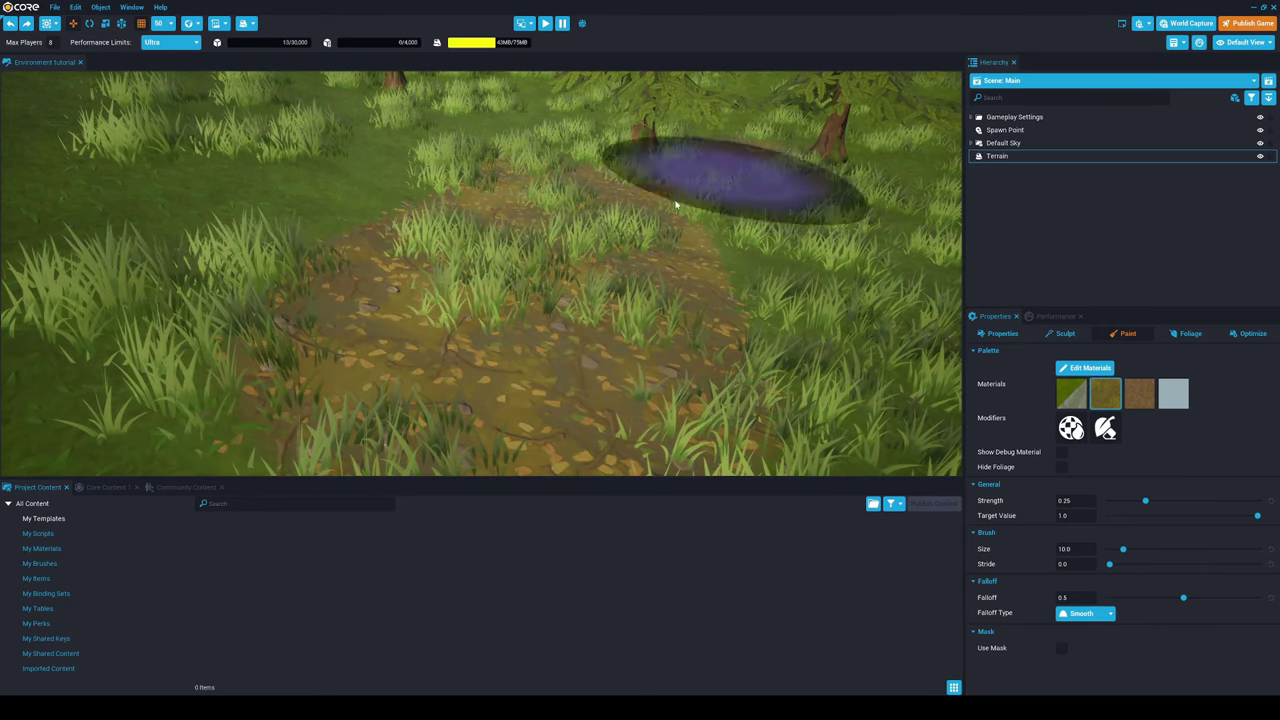
pyautogui.moveTo(720, 129)
pyautogui.mouseDown(button='right')
pyautogui.moveTo(766, 166)
pyautogui.moveTo(752, 202)
pyautogui.mouseUp(button='right')
pyautogui.moveTo(606, 238); pyautogui.dragTo(592, 215)
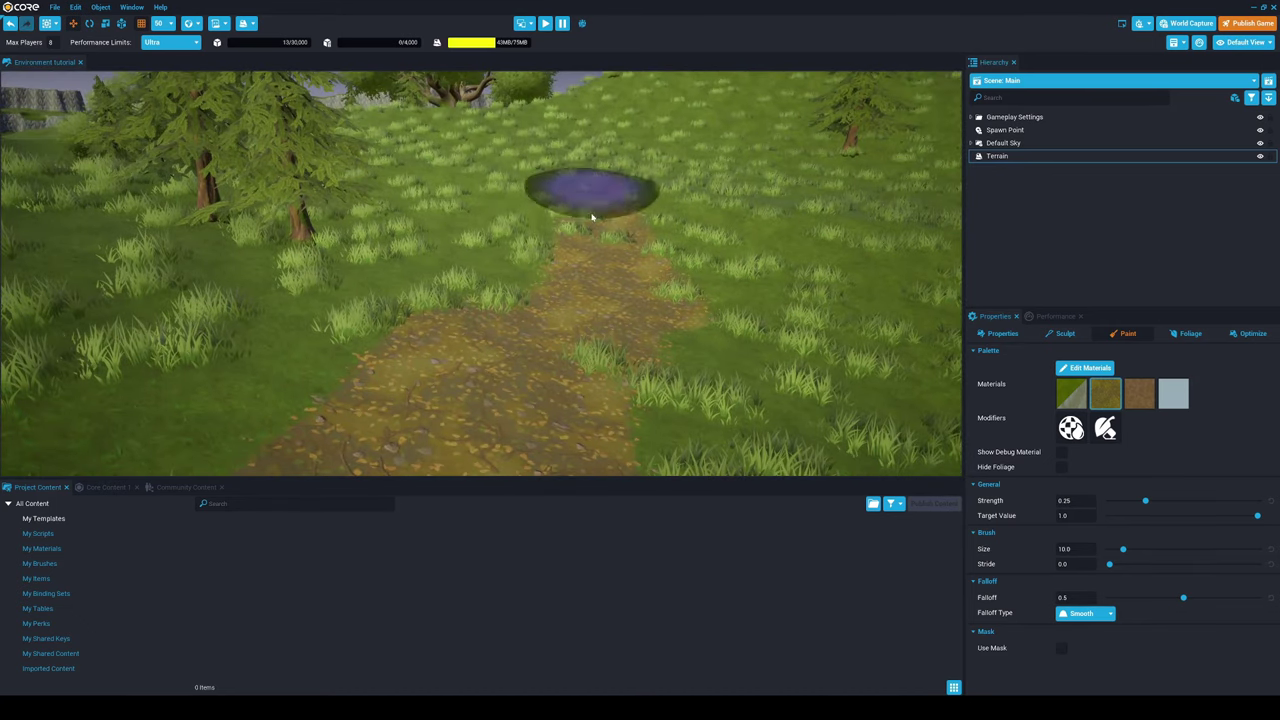
# Paint a side branch from the dirt path toward the trees and extend the main path up the hill with the second material.
pyautogui.click(311, 251)
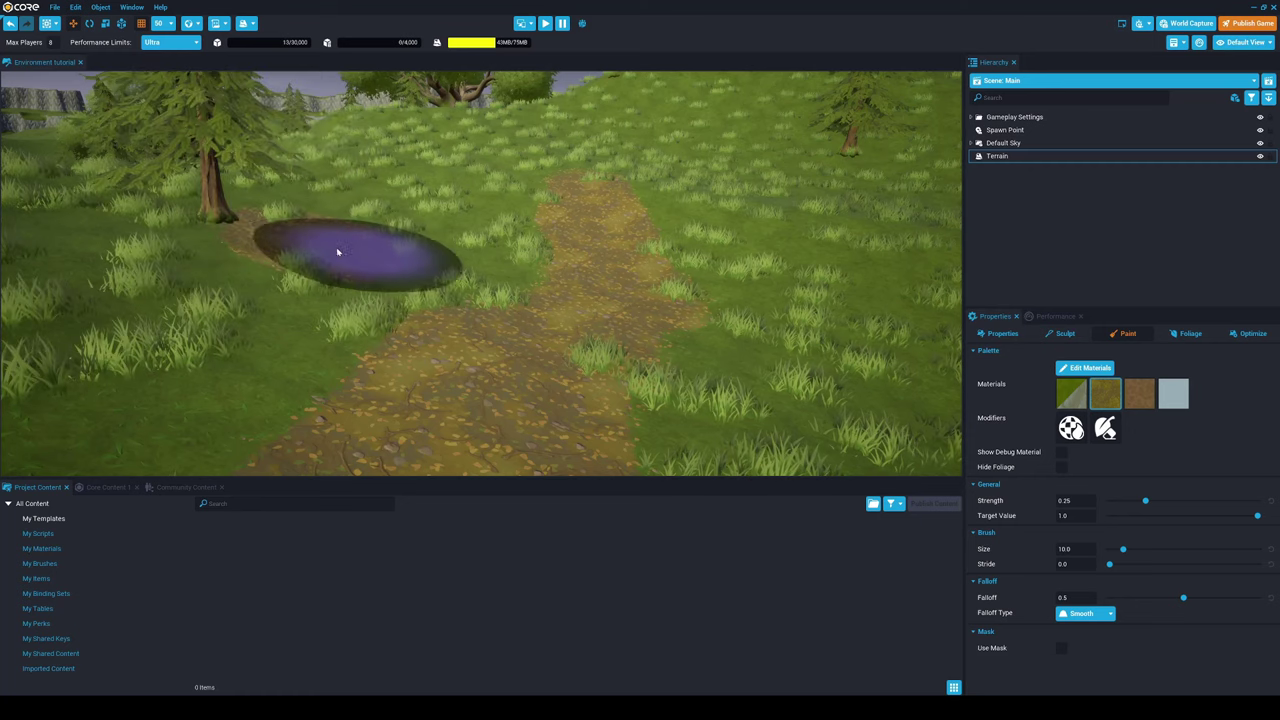
pyautogui.moveTo(257, 247); pyautogui.dragTo(423, 271, button='right')
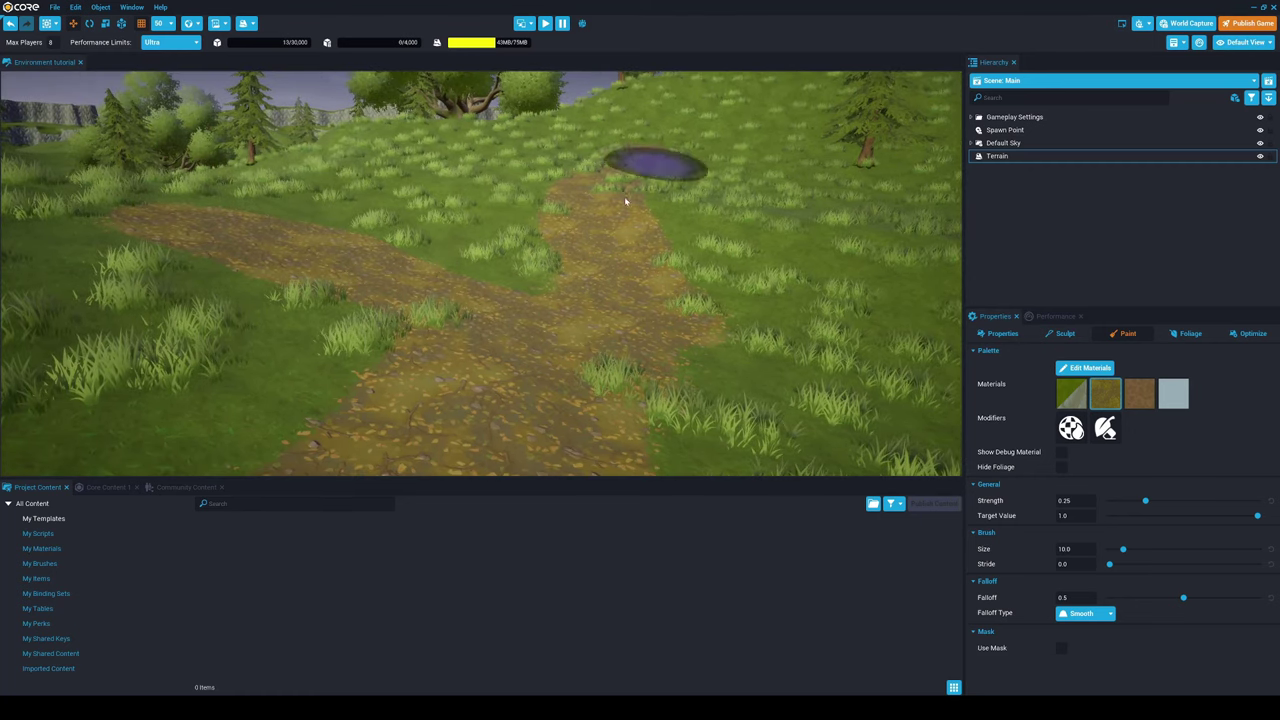
pyautogui.moveTo(625, 201); pyautogui.dragTo(650, 214, button='right')
# Playtest the level by running along the painted paths, returning to editing after the run.
pyautogui.click(545, 24)
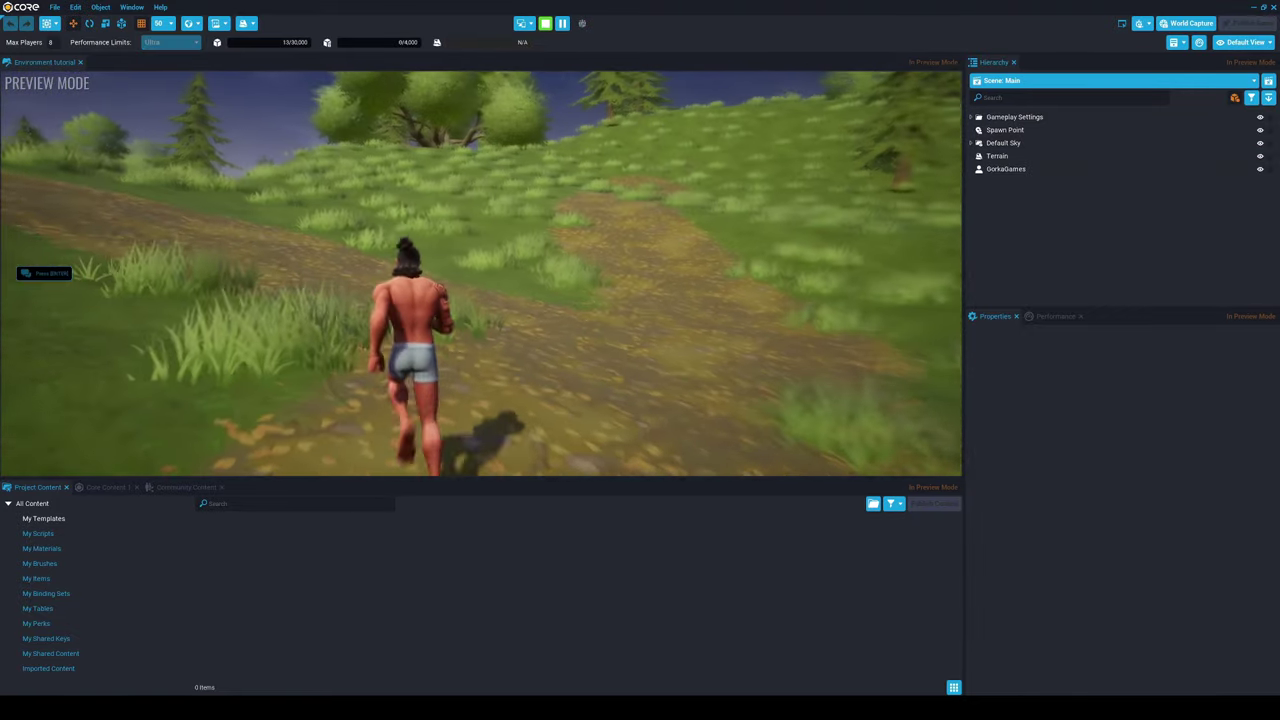
pyautogui.press('Escape')
pyautogui.moveTo(496, 185); pyautogui.dragTo(571, 235, button='right')
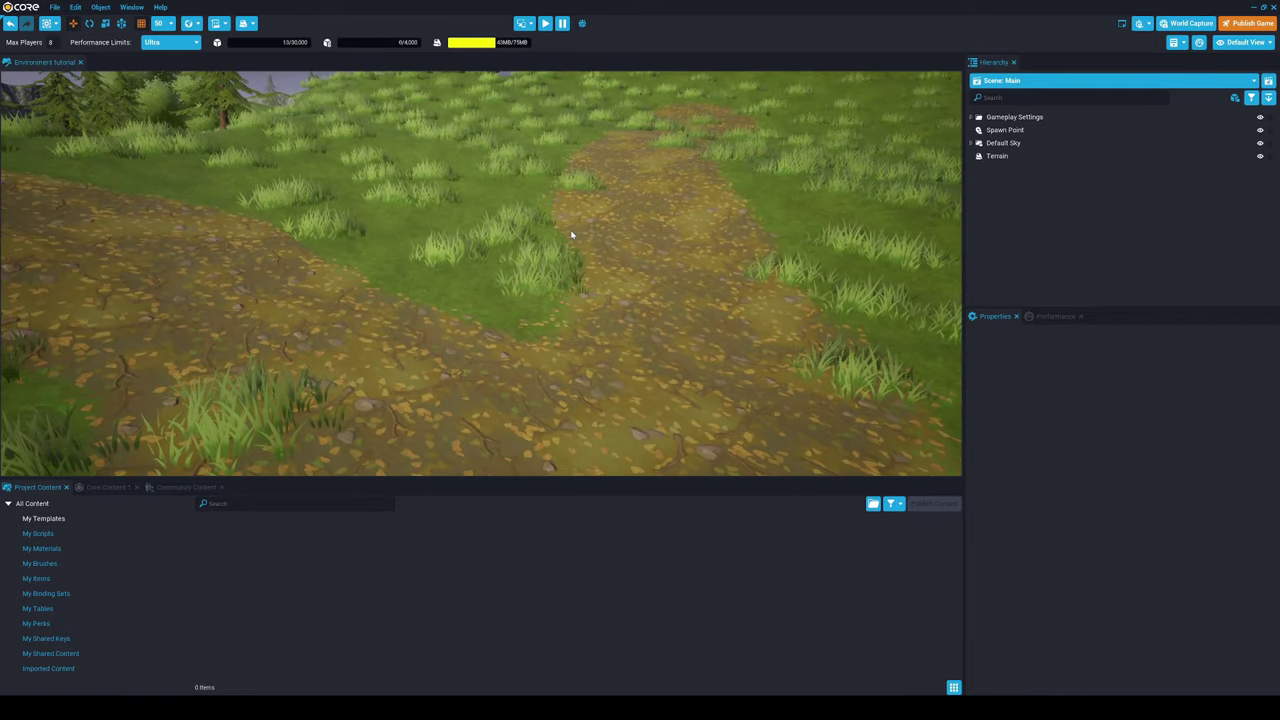
pyautogui.moveTo(572, 235)
pyautogui.mouseDown(button='right')
pyautogui.moveTo(560, 253)
pyautogui.moveTo(546, 248)
pyautogui.moveTo(580, 254)
pyautogui.moveTo(565, 244)
pyautogui.mouseUp(button='right')
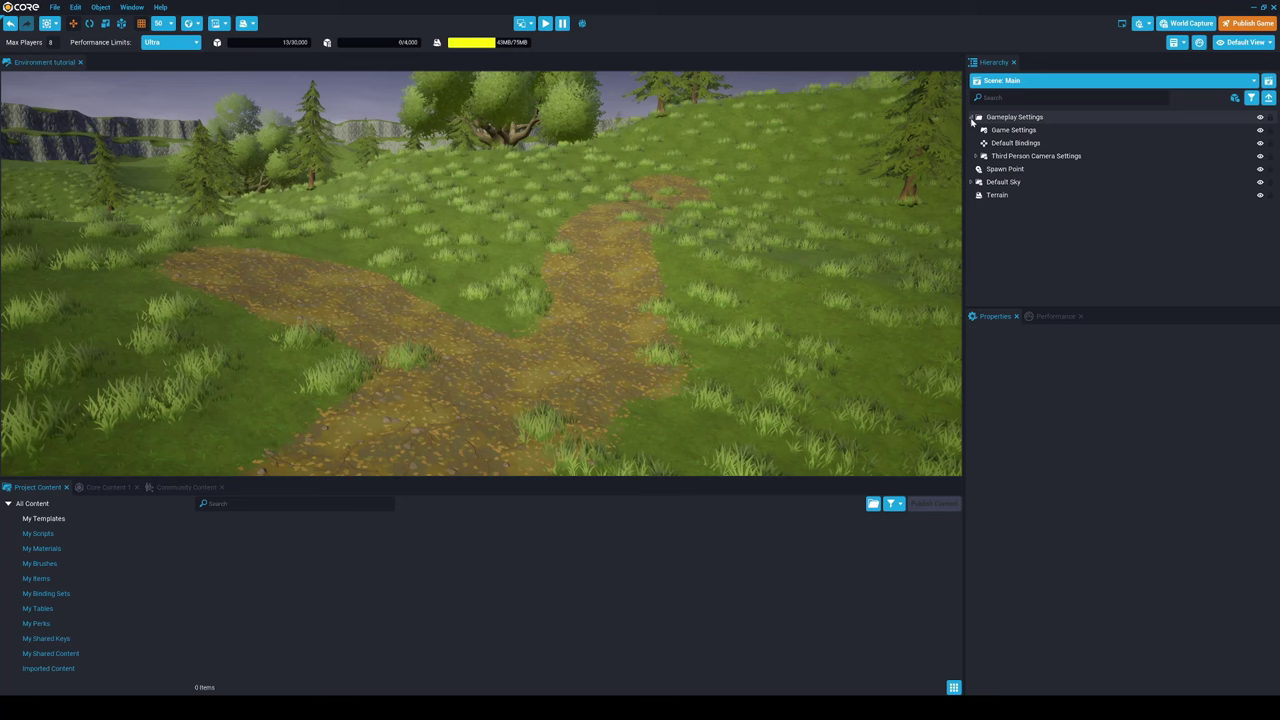
# Review the properties of the Sky Dome, Skylight and Sun Light inside Default Sky.
pyautogui.click(1005, 156)
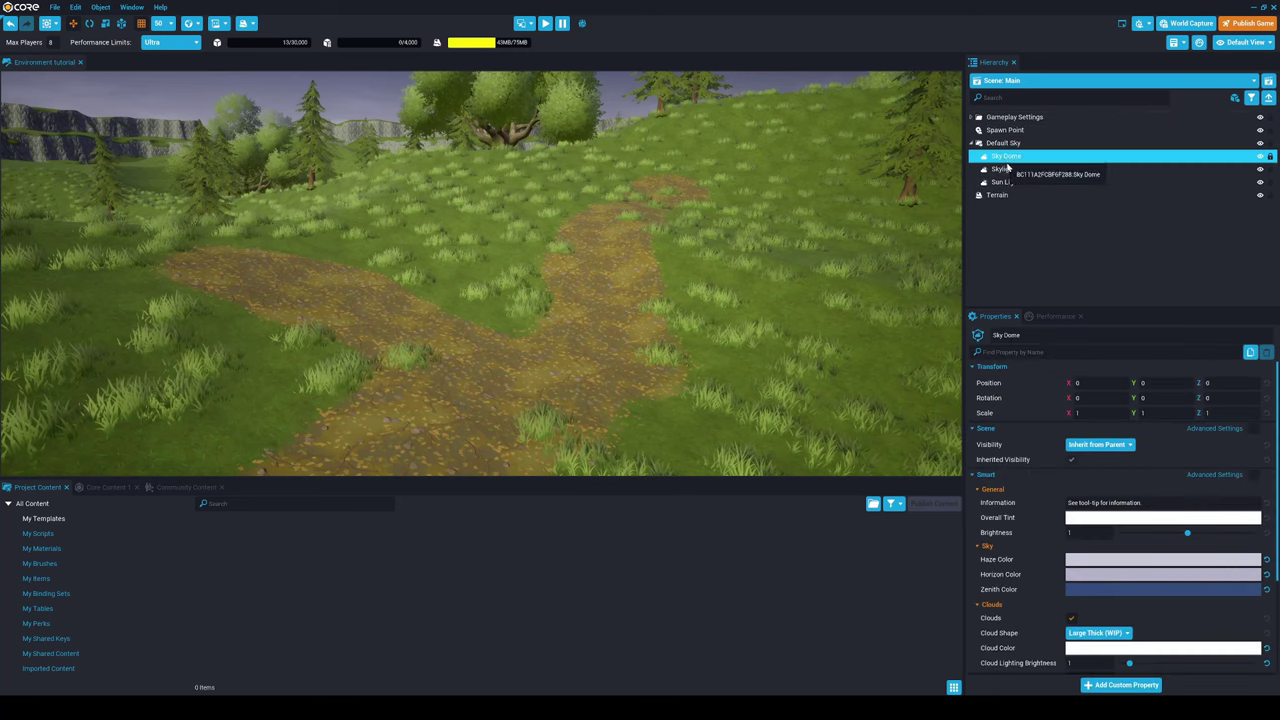
pyautogui.click(1004, 169)
pyautogui.click(1015, 182)
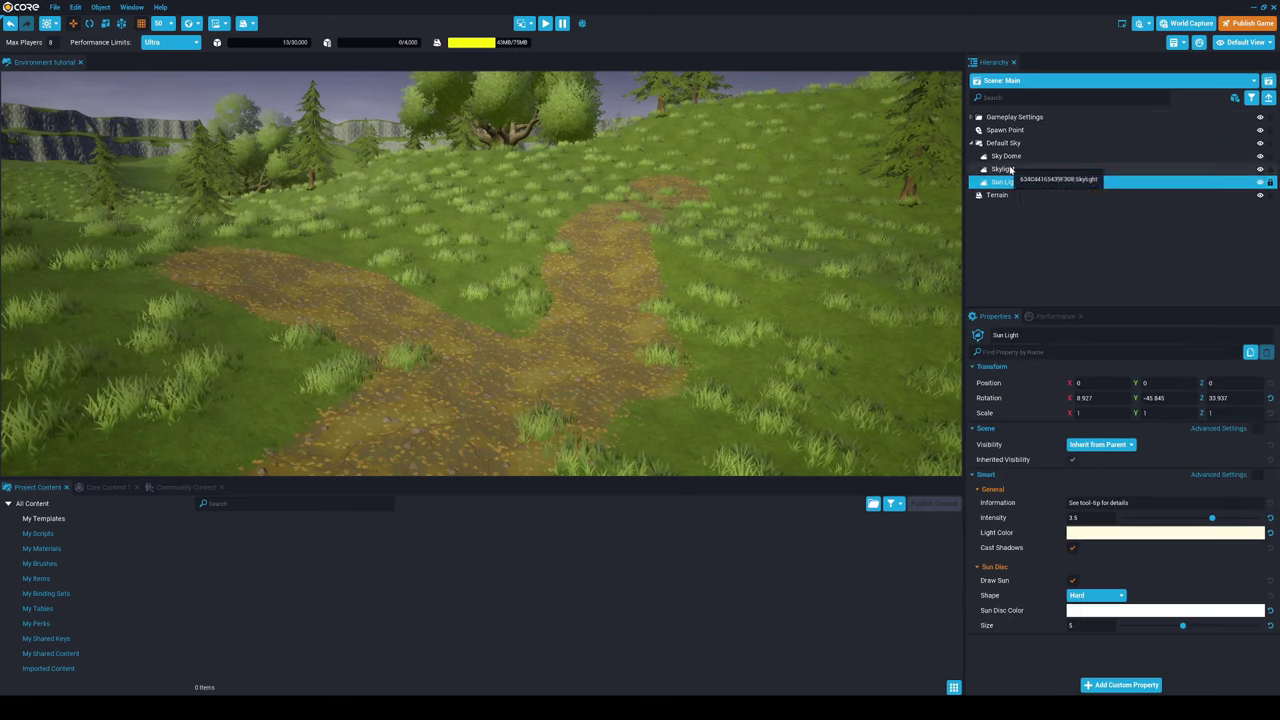
pyautogui.click(1010, 170)
pyautogui.click(1028, 157)
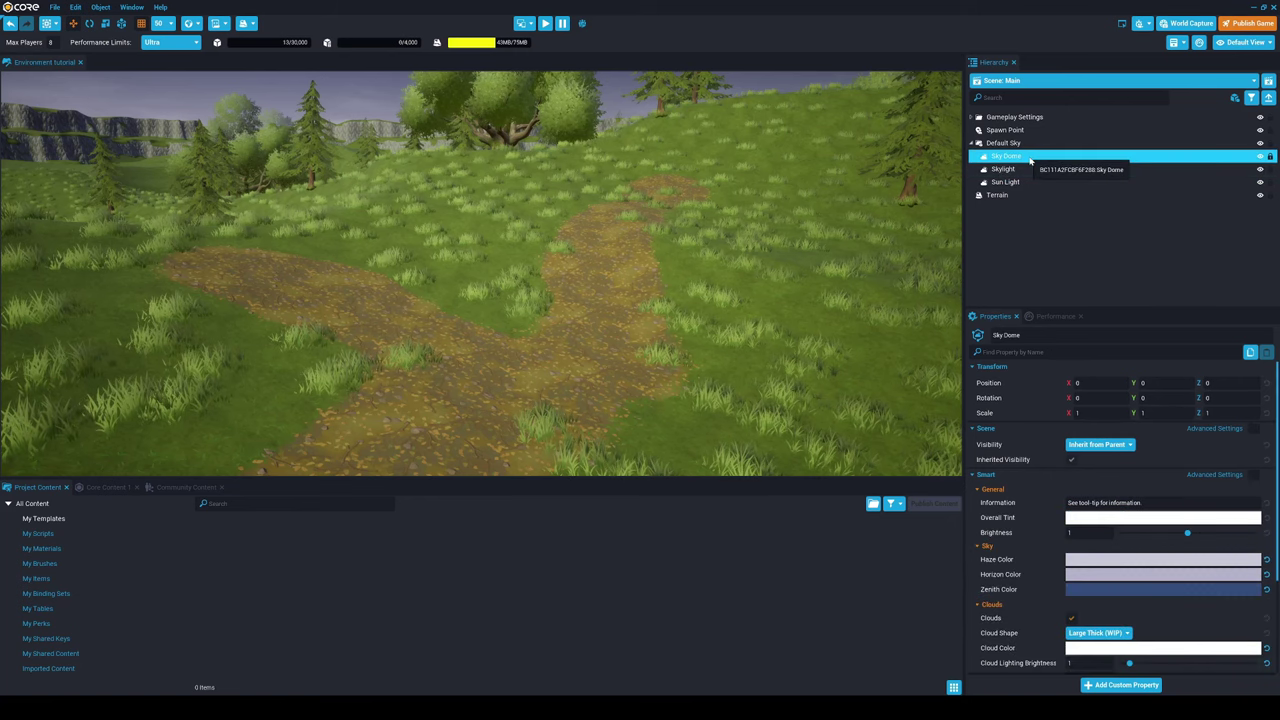
pyautogui.click(1027, 170)
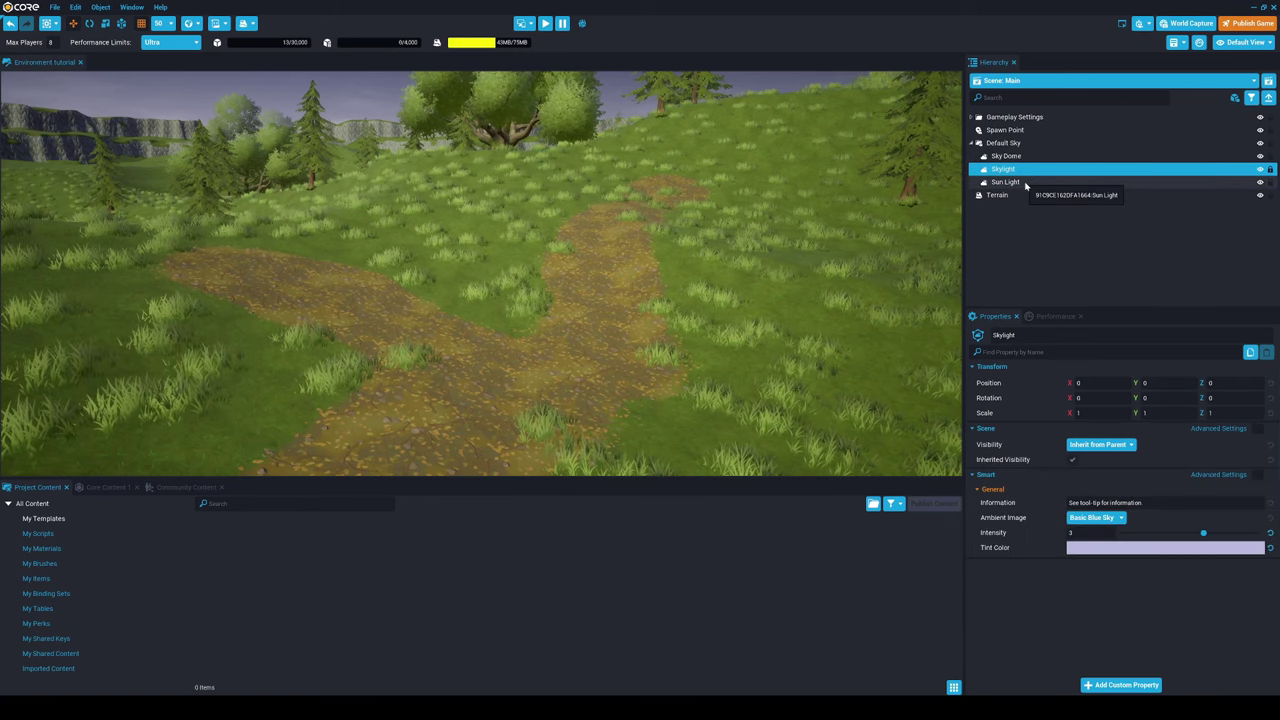
pyautogui.moveTo(585, 310); pyautogui.dragTo(460, 235, button='right')
# Try different default lighting values: Skylight intensity, Sun Light intensity 3.341 and an enlarged sun disc size starting at 6.088.
pyautogui.moveTo(1204, 535)
pyautogui.mouseDown()
pyautogui.moveTo(1240, 535)
pyautogui.moveTo(1123, 535)
pyautogui.moveTo(1252, 535)
pyautogui.moveTo(1120, 535)
pyautogui.moveTo(1229, 535)
pyautogui.mouseUp()
pyautogui.click(1030, 182)
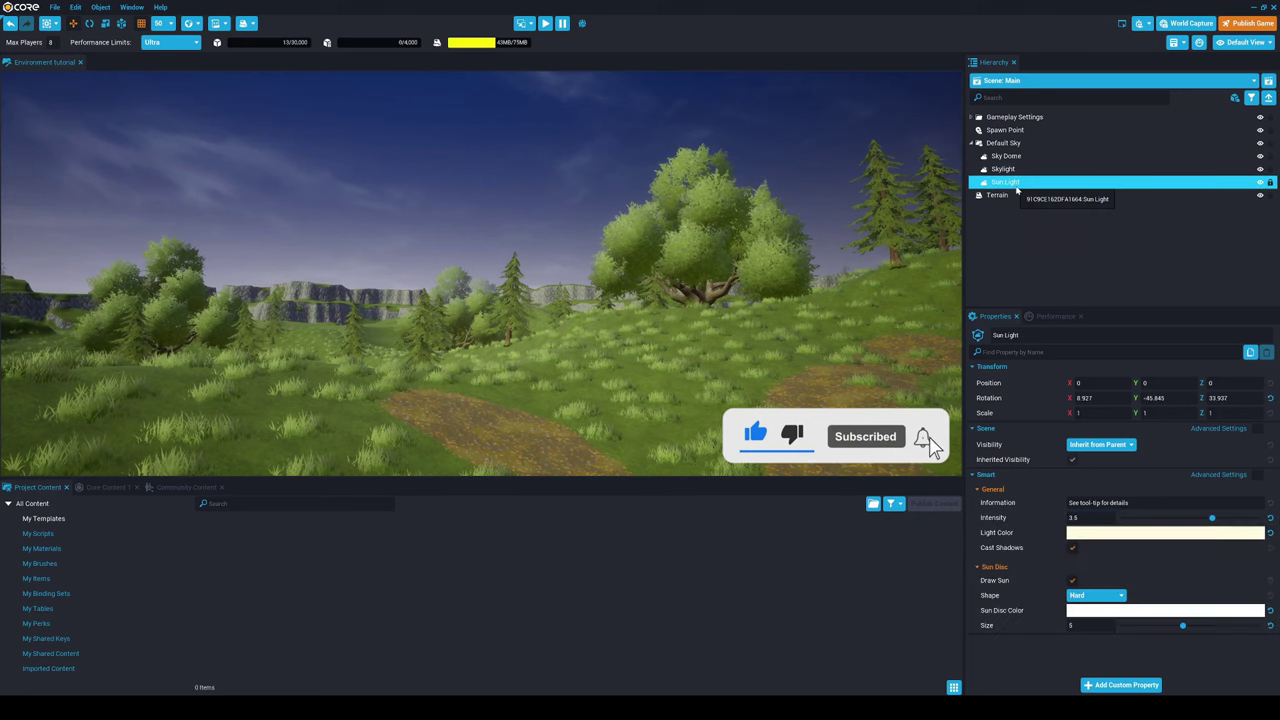
pyautogui.moveTo(1166, 519); pyautogui.dragTo(1198, 514)
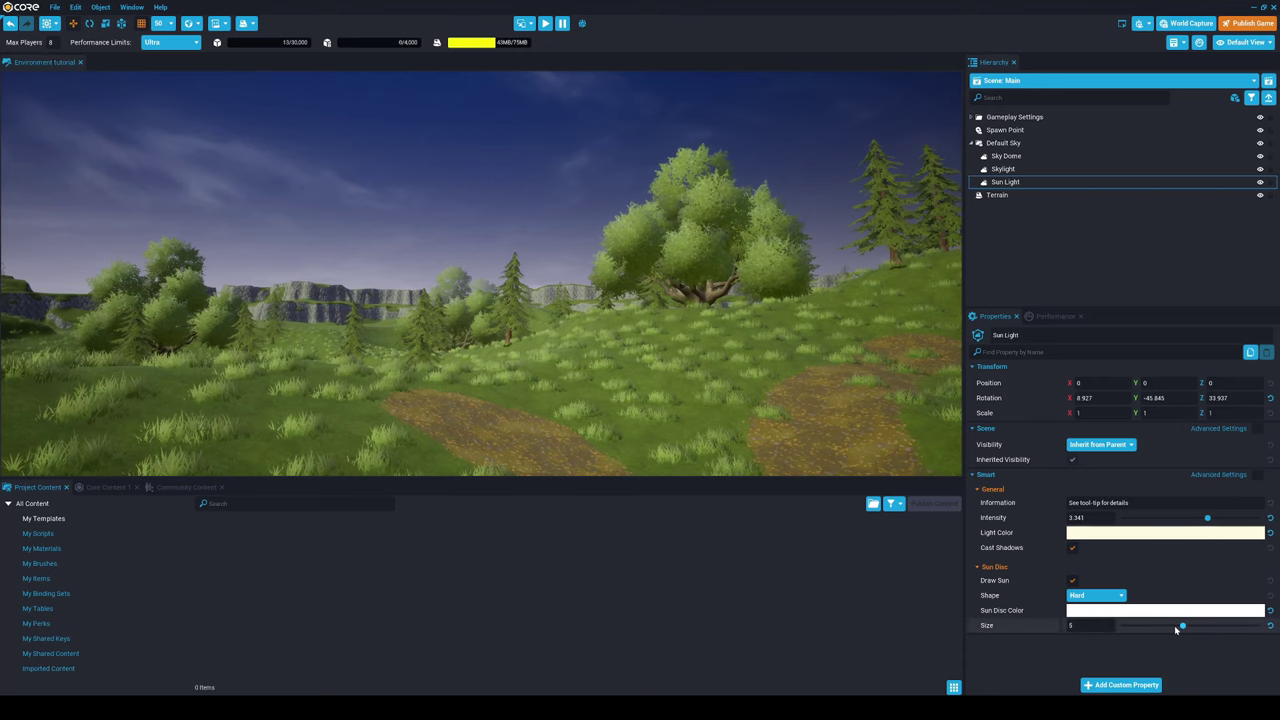
pyautogui.moveTo(1198, 625); pyautogui.dragTo(1199, 625)
pyautogui.moveTo(590, 265); pyautogui.dragTo(60, 183, button='right')
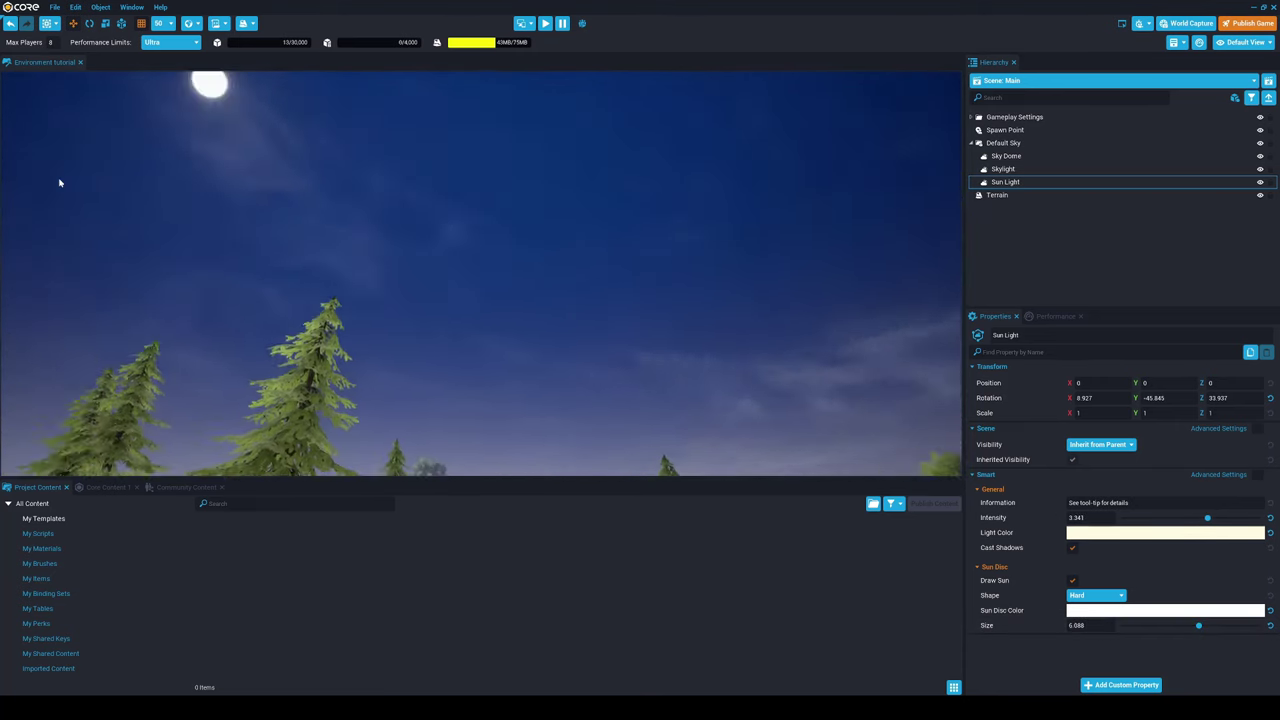
pyautogui.moveTo(440, 230); pyautogui.dragTo(260, 175, button='right')
pyautogui.moveTo(1178, 630); pyautogui.dragTo(1275, 617)
pyautogui.moveTo(610, 300); pyautogui.dragTo(740, 315, button='right')
# Delete the Sky Dome from the Default Sky group.
pyautogui.click(1006, 156)
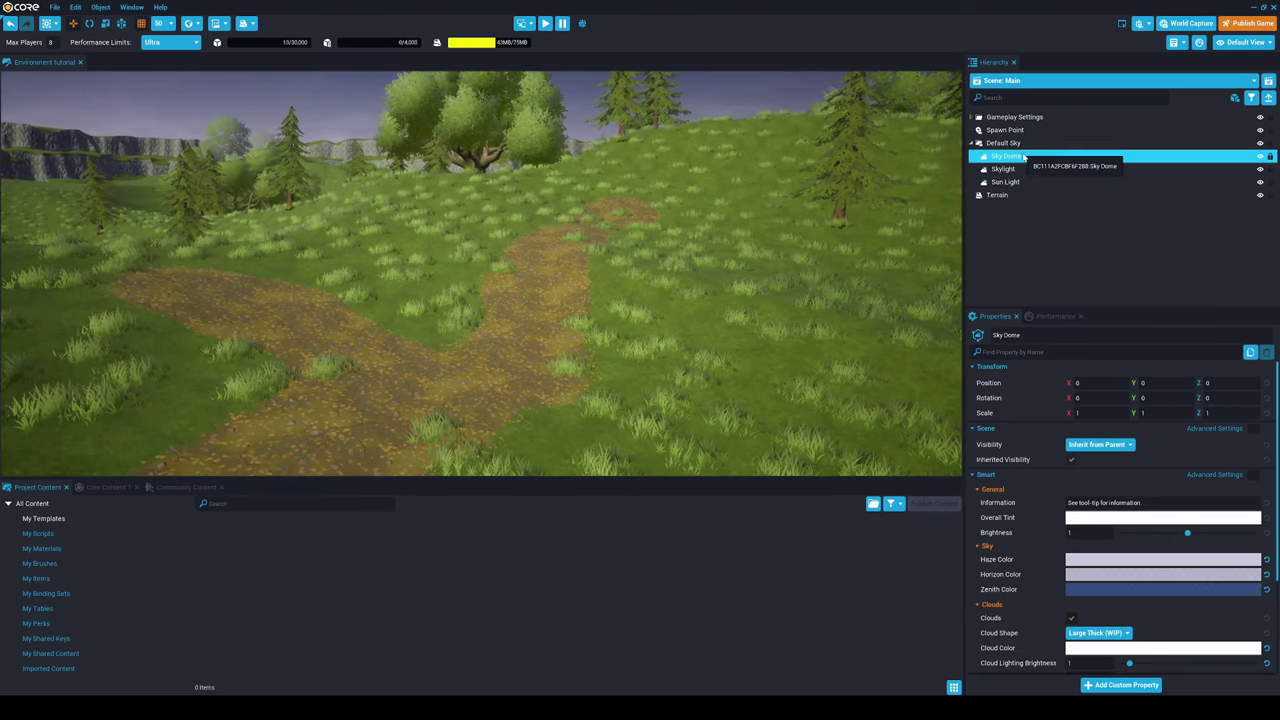
pyautogui.scroll(-3, 1043, 505)
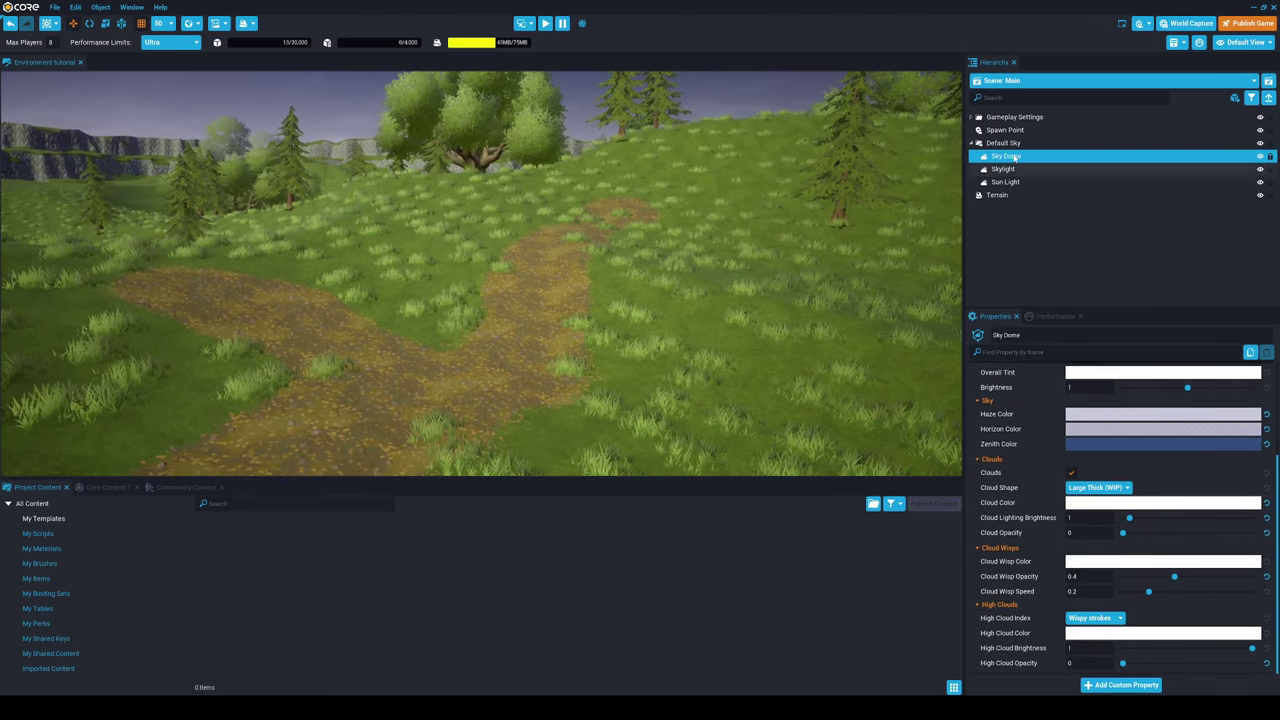
pyautogui.moveTo(692, 222); pyautogui.dragTo(610, 275, button='right')
pyautogui.press('Delete')
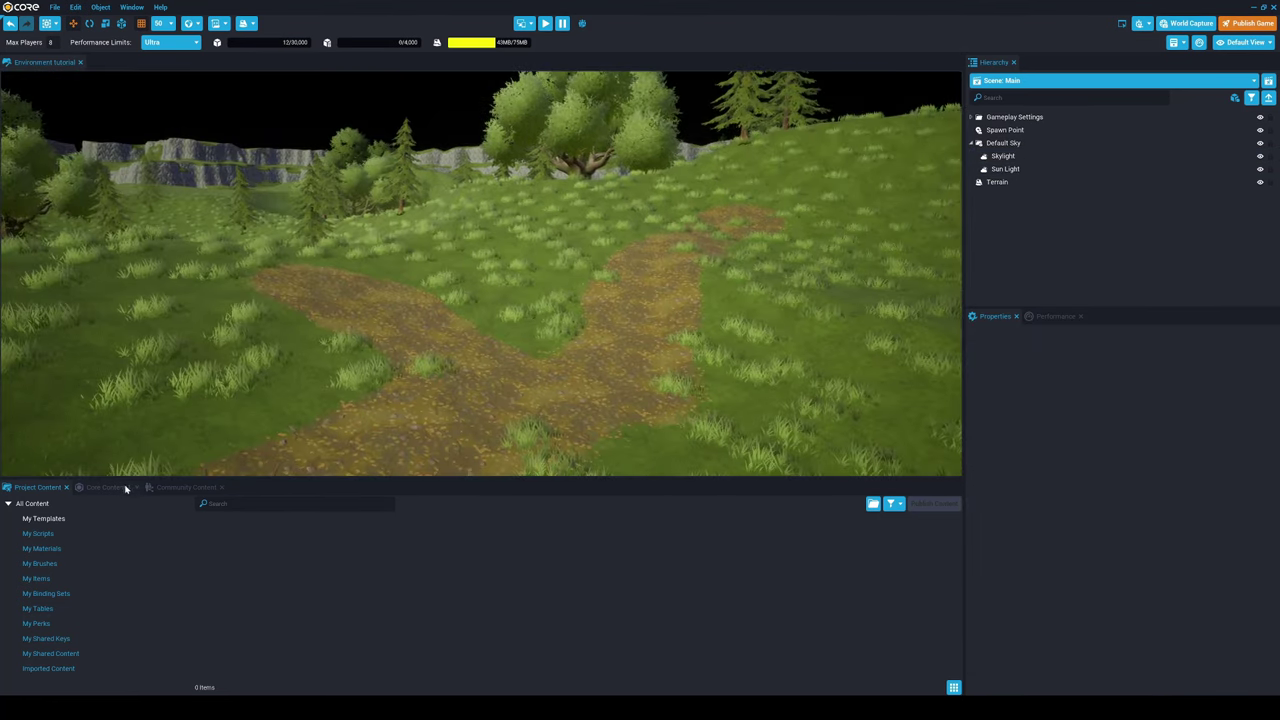
# Search the Core content for "sky" and place Sky Early Morning 01 in the scene.
pyautogui.click(108, 487)
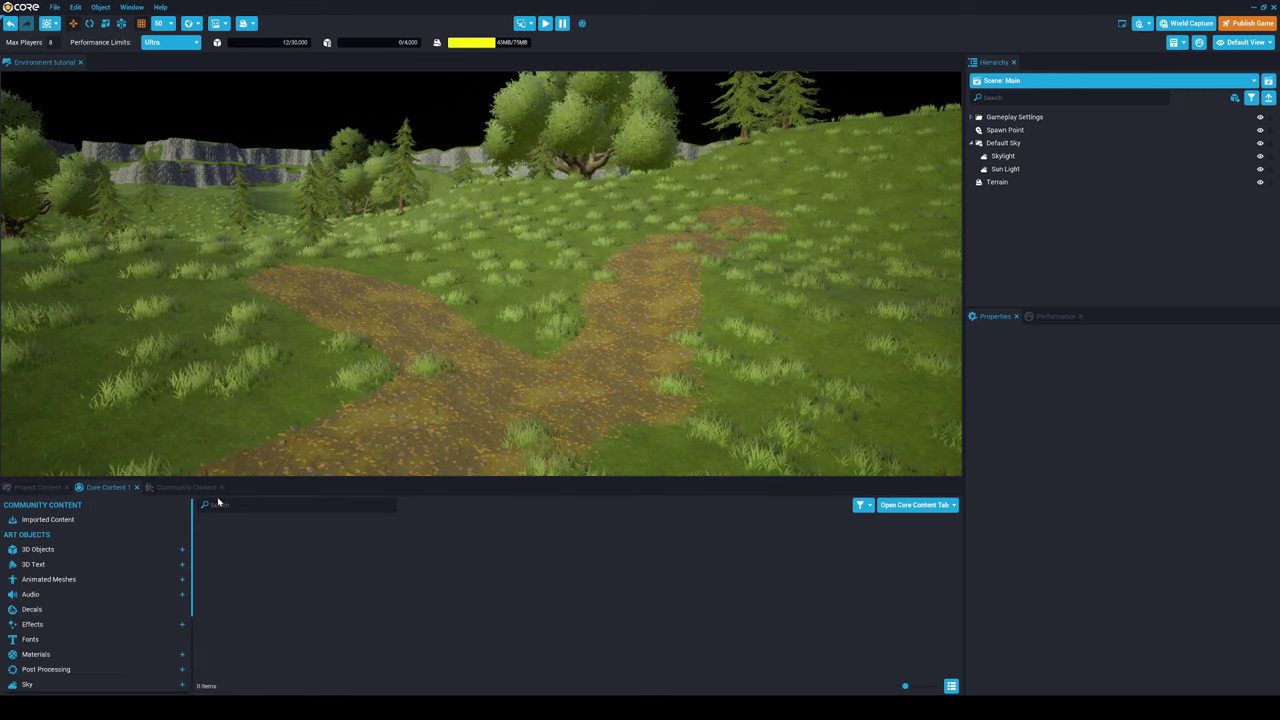
pyautogui.write('sky')
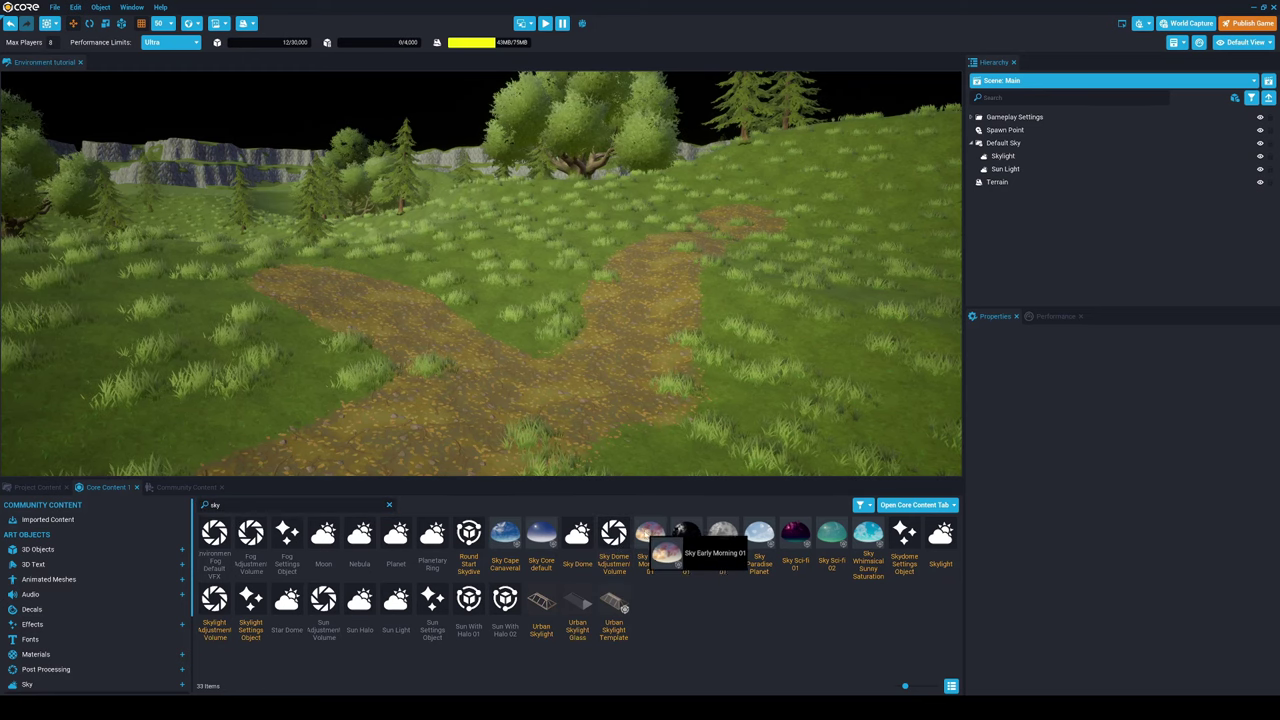
pyautogui.moveTo(552, 313); pyautogui.dragTo(553, 314)
pyautogui.moveTo(536, 371); pyautogui.dragTo(380, 385, button='right')
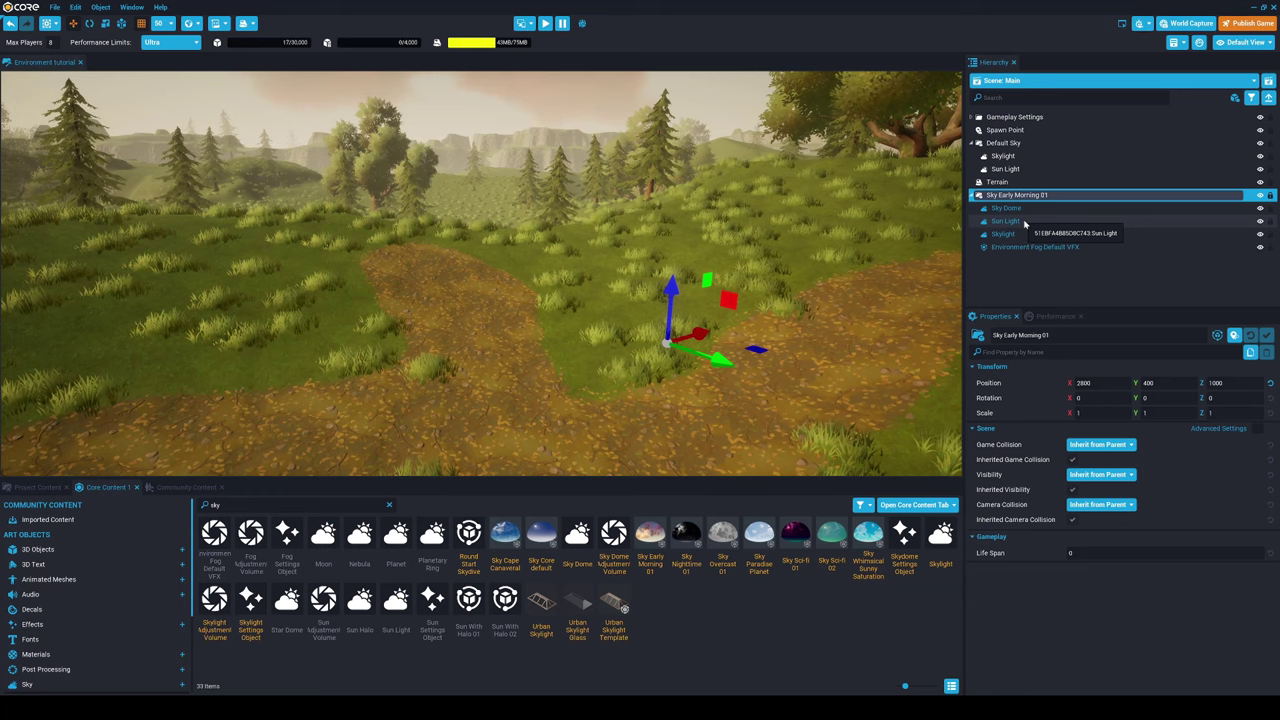
# Delete the old Skylight and Sun Light from the Default Sky group.
pyautogui.click(1006, 221)
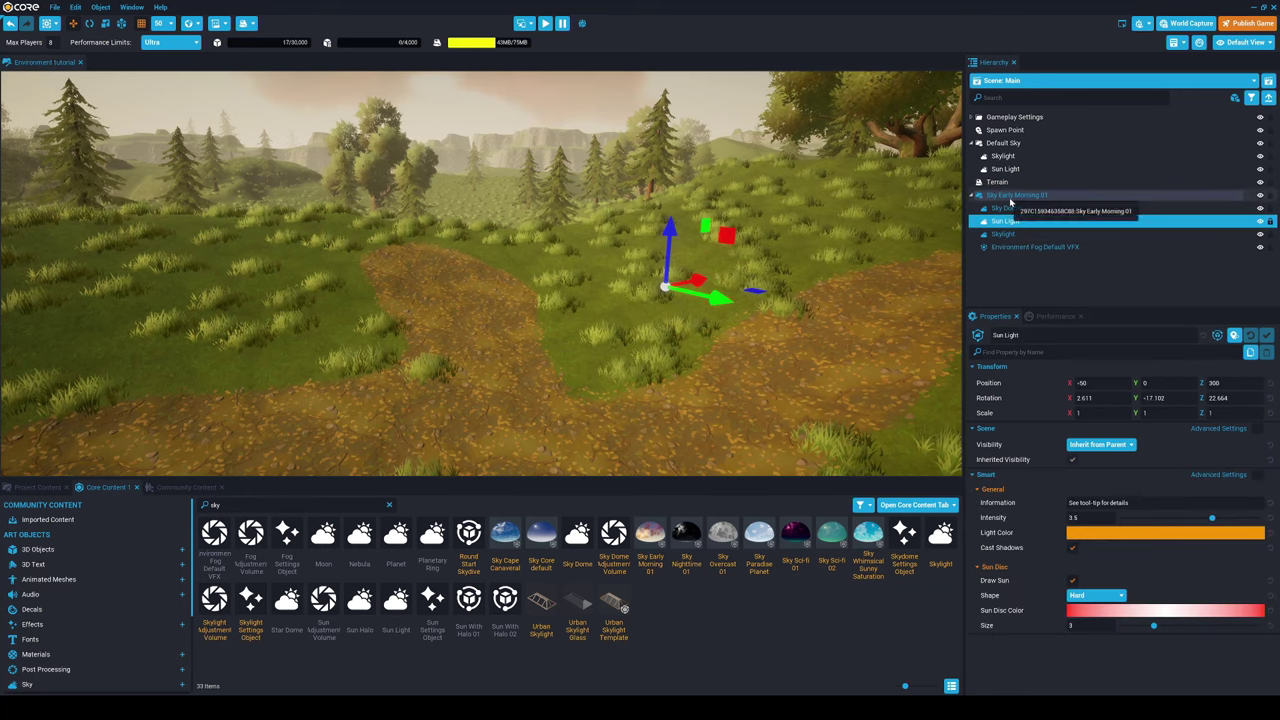
pyautogui.click(1003, 156)
pyautogui.keyDown('ctrl'); pyautogui.click(1006, 169); pyautogui.keyUp('ctrl')
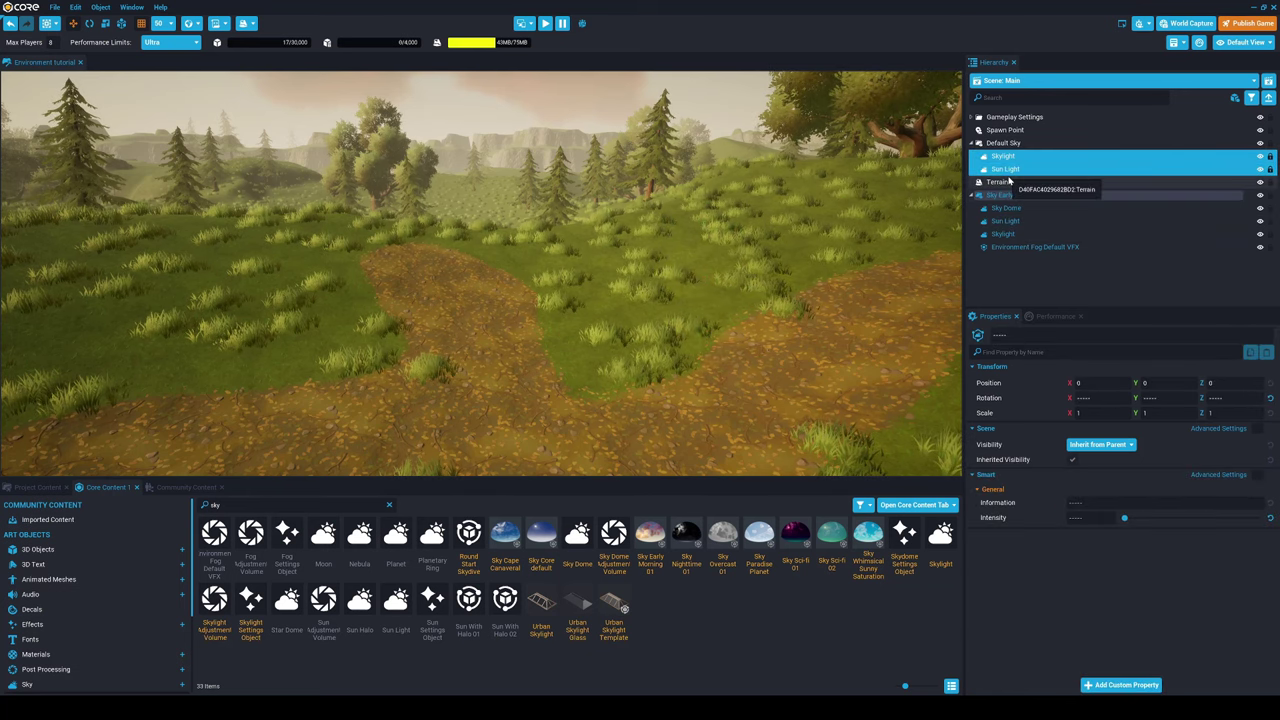
pyautogui.press('Delete')
pyautogui.moveTo(594, 266); pyautogui.dragTo(642, 259, button='right')
# Check the components of Sky Early Morning 01 and rotate its Sun Light to reposition the sun.
pyautogui.click(1008, 184)
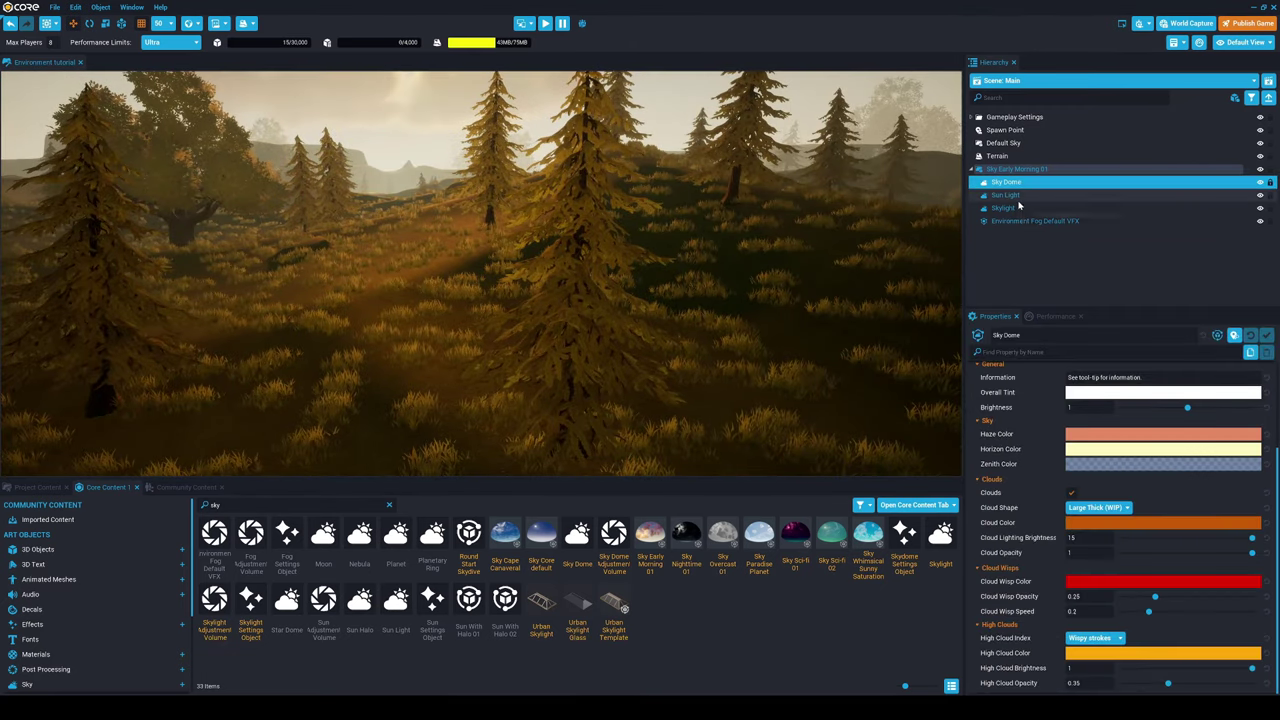
pyautogui.click(1016, 197)
pyautogui.click(1020, 209)
pyautogui.click(1040, 198)
pyautogui.moveTo(850, 282); pyautogui.dragTo(535, 272, button='right')
pyautogui.press('f')
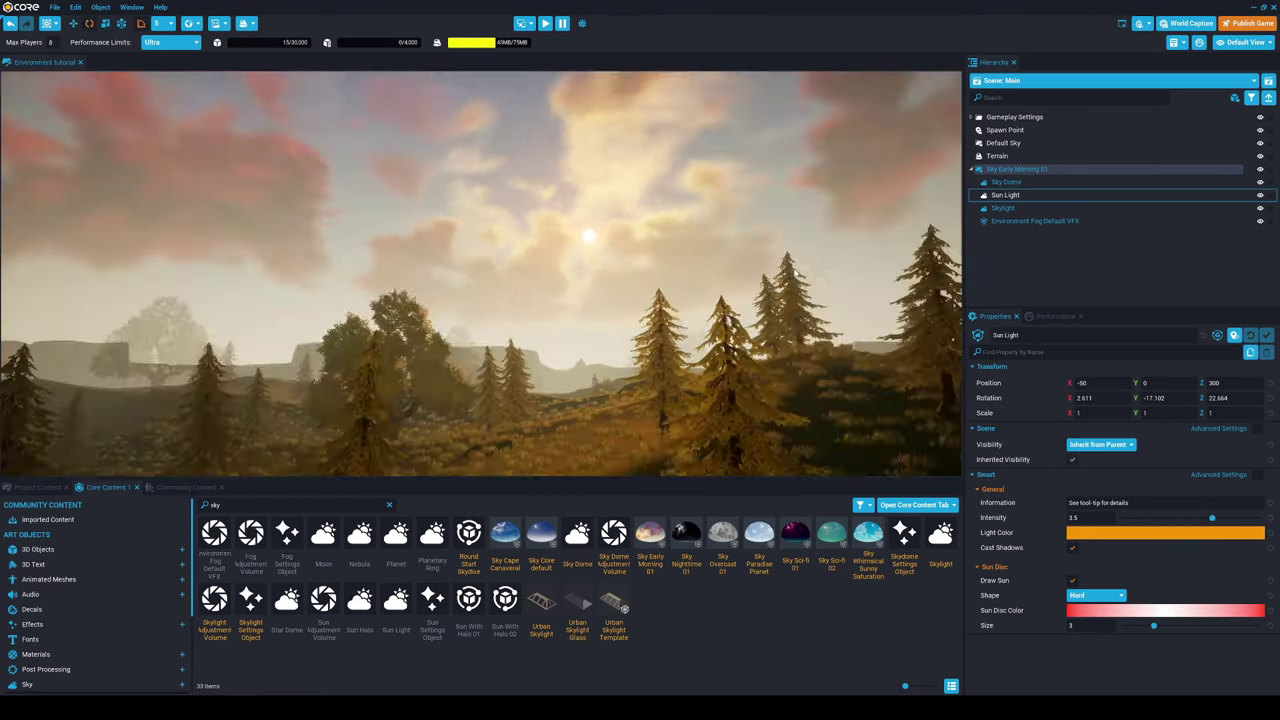
pyautogui.moveTo(488, 260); pyautogui.dragTo(598, 277)
pyautogui.moveTo(600, 277); pyautogui.dragTo(271, 265, button='right')
# Playtest the level under the early morning sky and delete Sky Early Morning 01 from the scene.
pyautogui.click(545, 23)
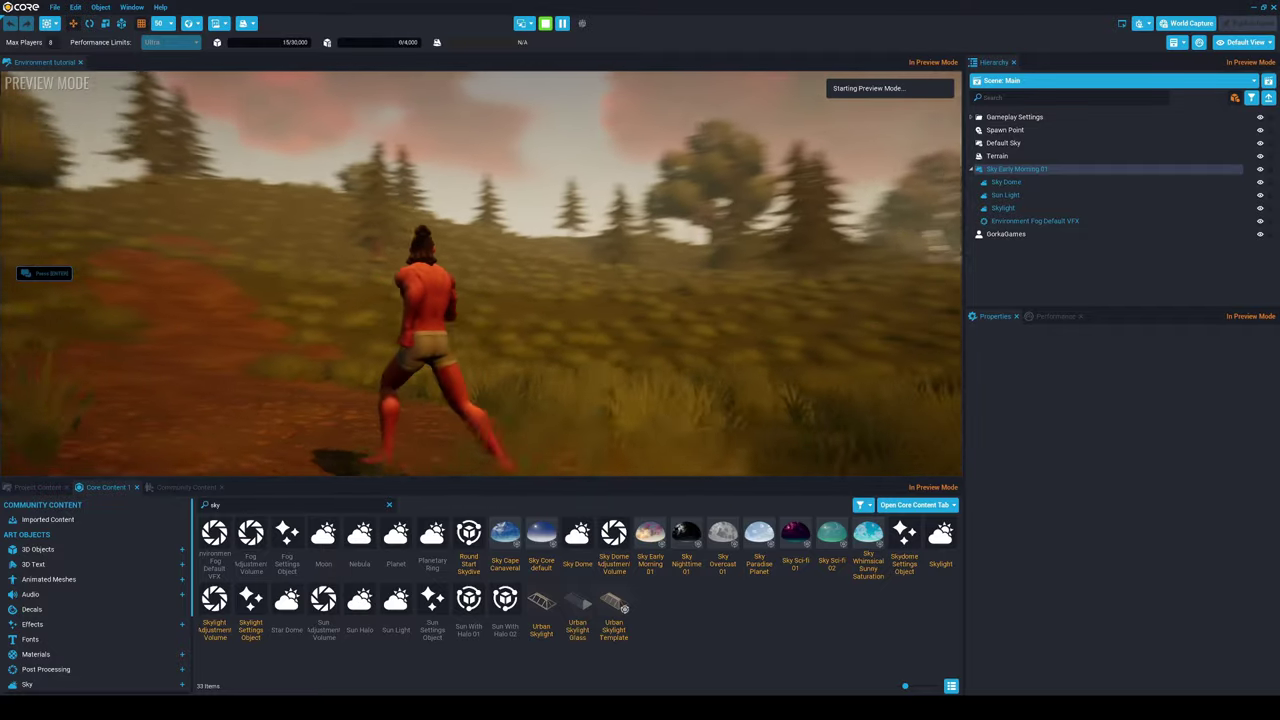
pyautogui.press('Escape')
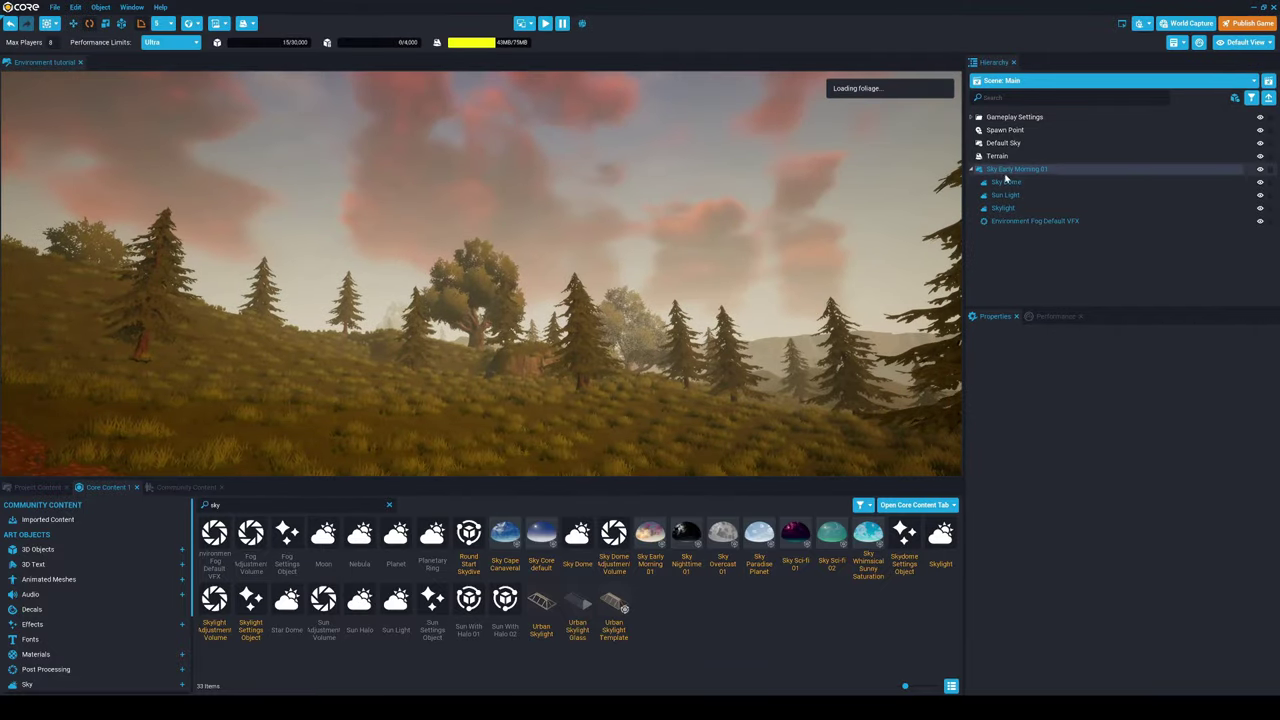
pyautogui.click(1006, 172)
pyautogui.press('Delete')
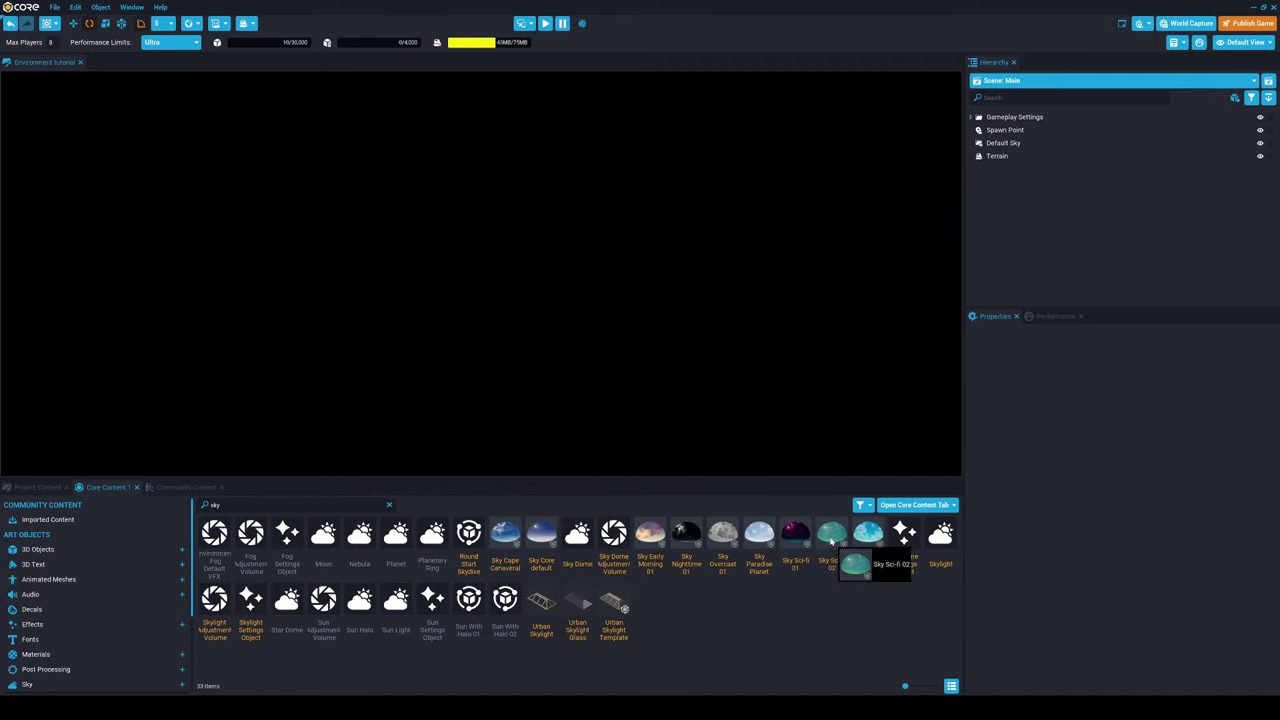
# Try the Sky Sci-fi 02 and Sky Overcast 01 presets in the scene, deleting each one after viewing it.
pyautogui.moveTo(831, 541); pyautogui.dragTo(543, 268)
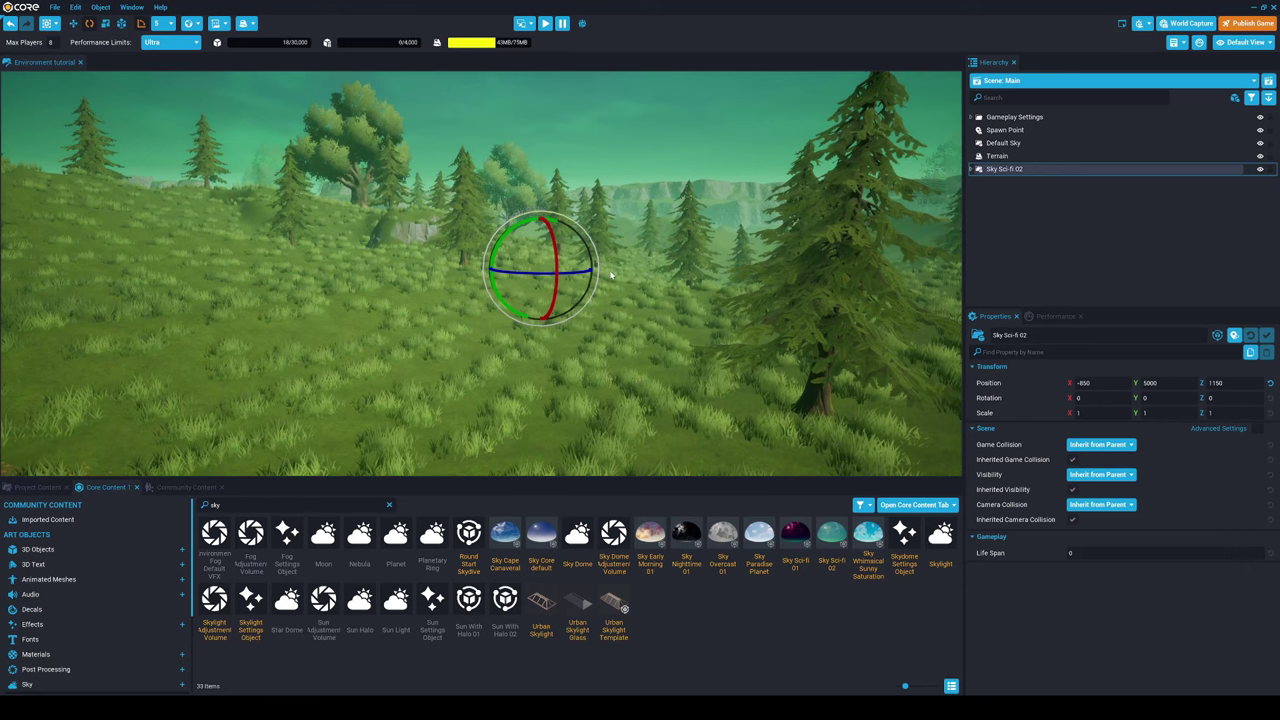
pyautogui.press('Delete')
pyautogui.moveTo(701, 522); pyautogui.dragTo(575, 372)
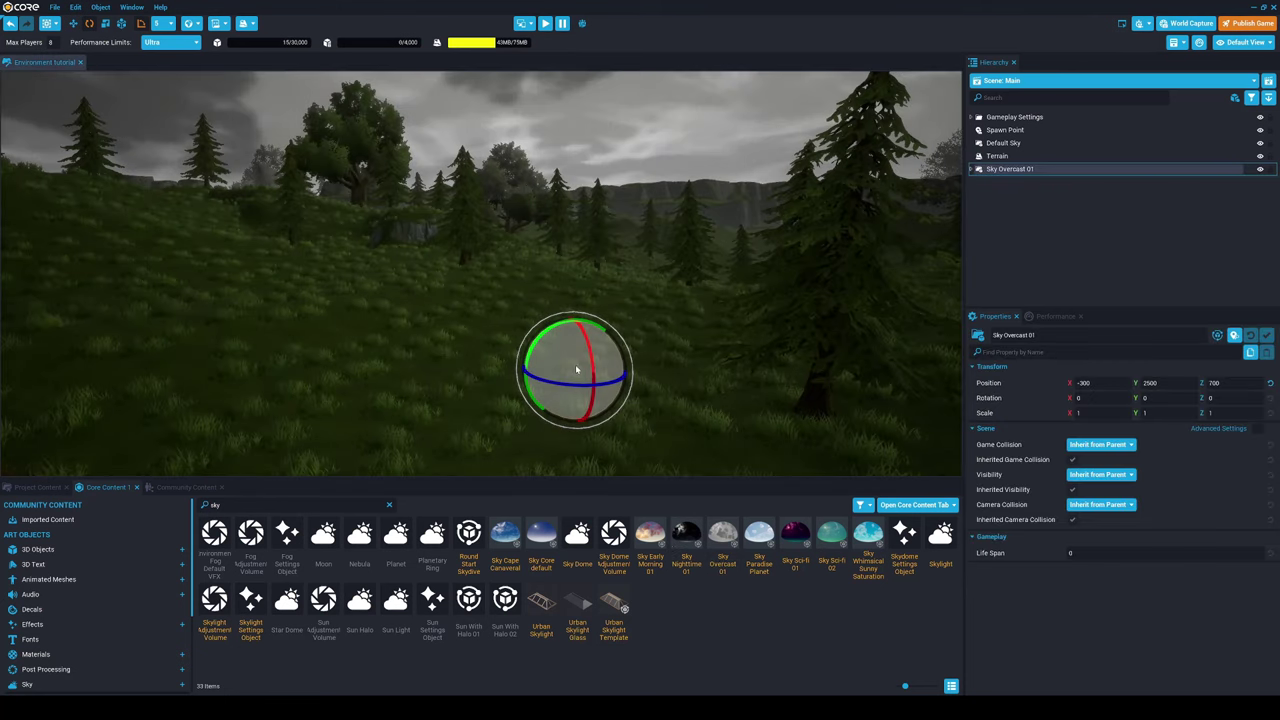
pyautogui.moveTo(490, 358); pyautogui.dragTo(641, 354, button='right')
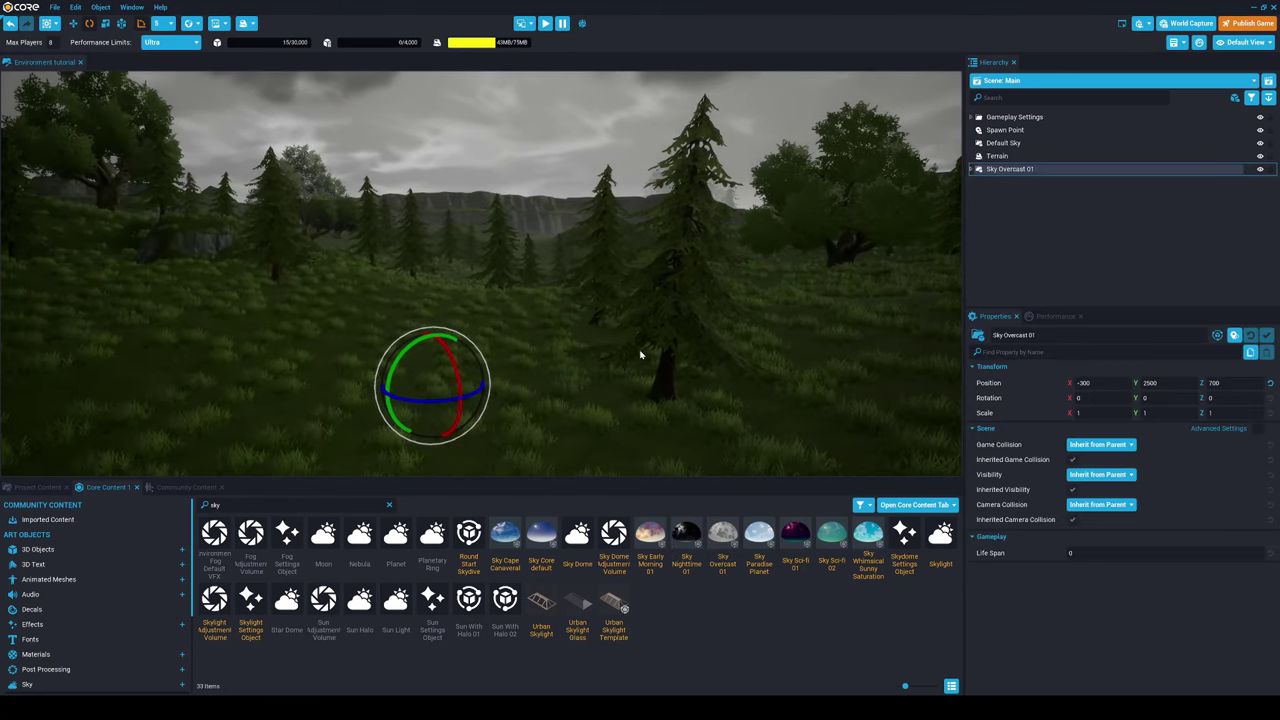
pyautogui.press('Delete')
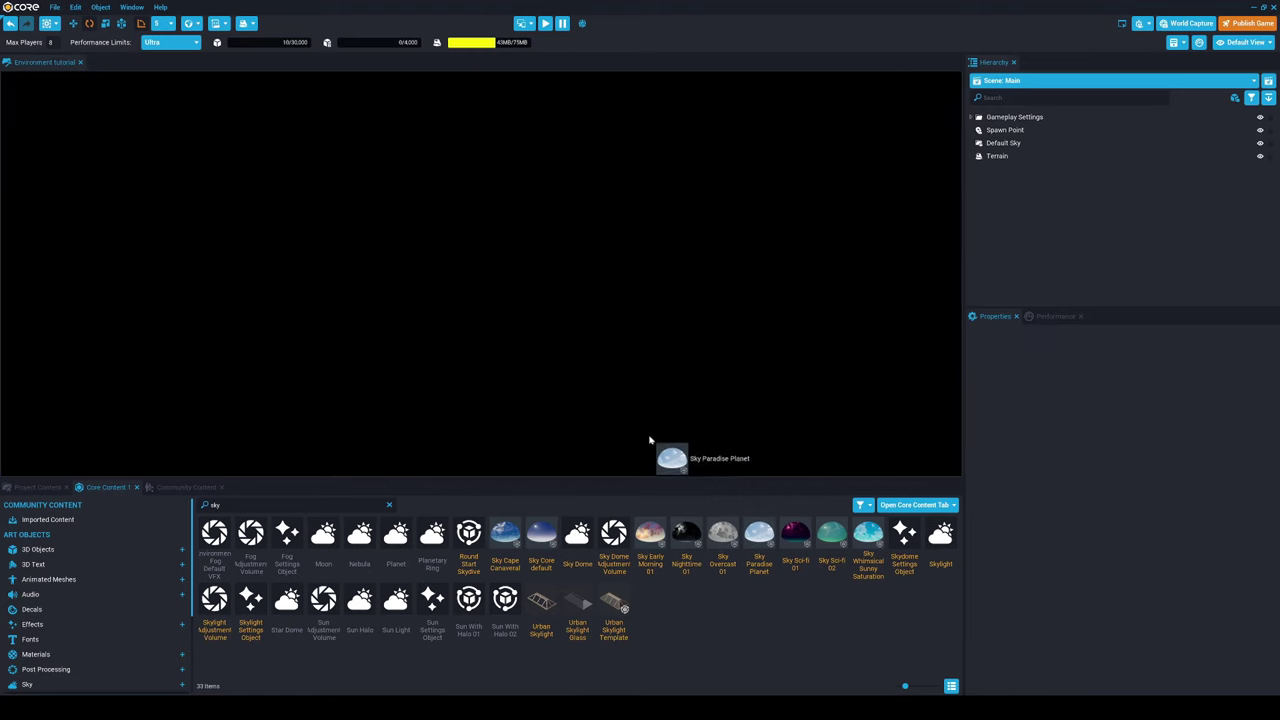
# Place the Sky Paradise Planet preset in the scene and playtest the forest under it.
pyautogui.moveTo(649, 440); pyautogui.dragTo(536, 385)
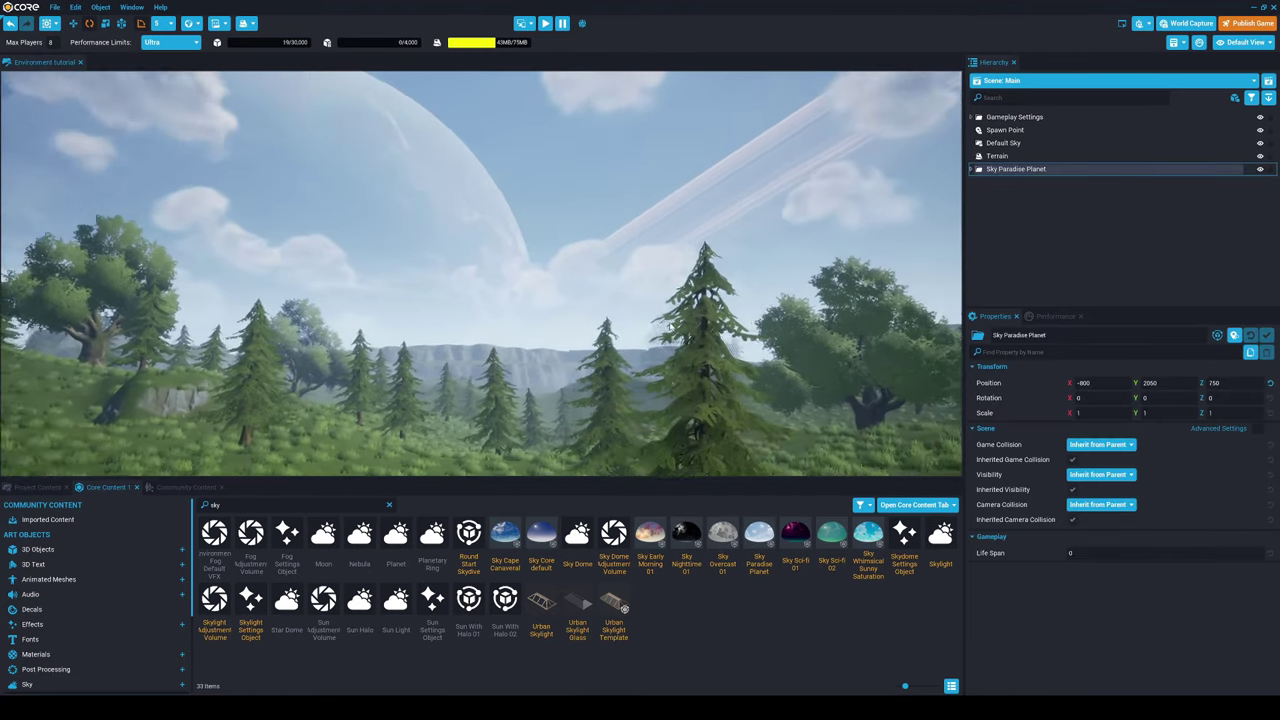
pyautogui.moveTo(670, 325); pyautogui.dragTo(652, 410, button='right')
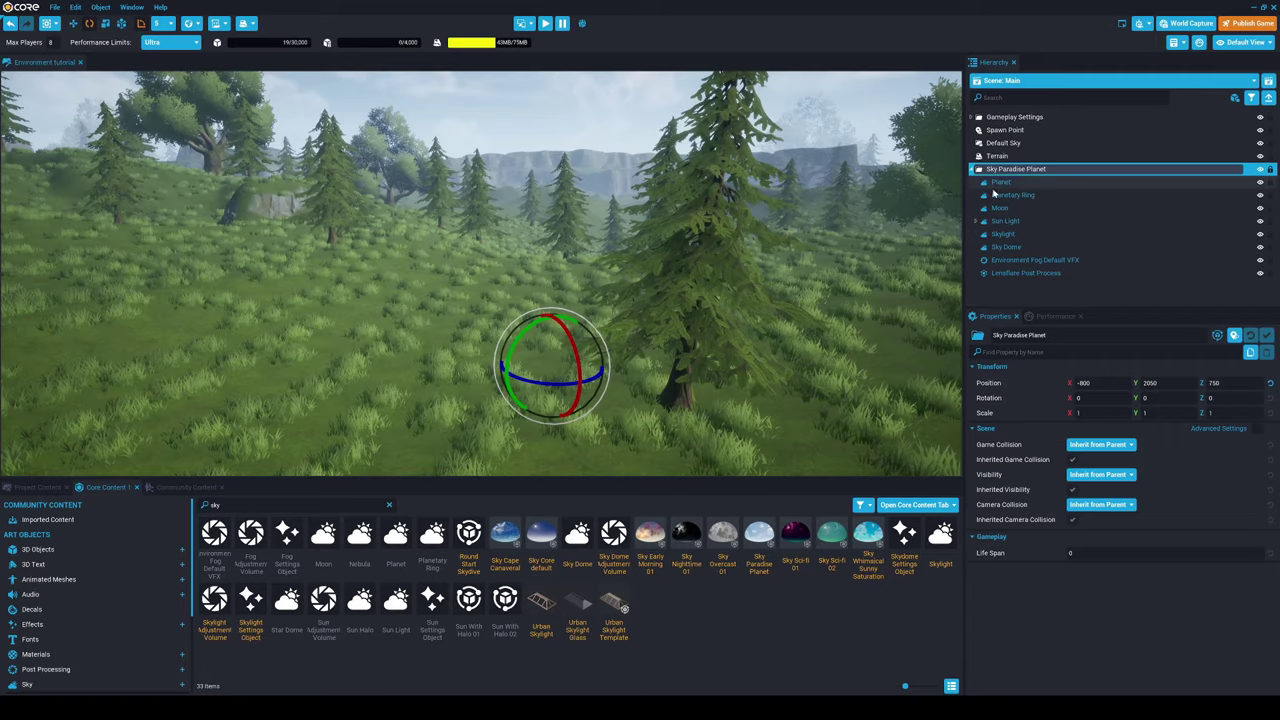
pyautogui.moveTo(745, 238); pyautogui.dragTo(453, 95, button='right')
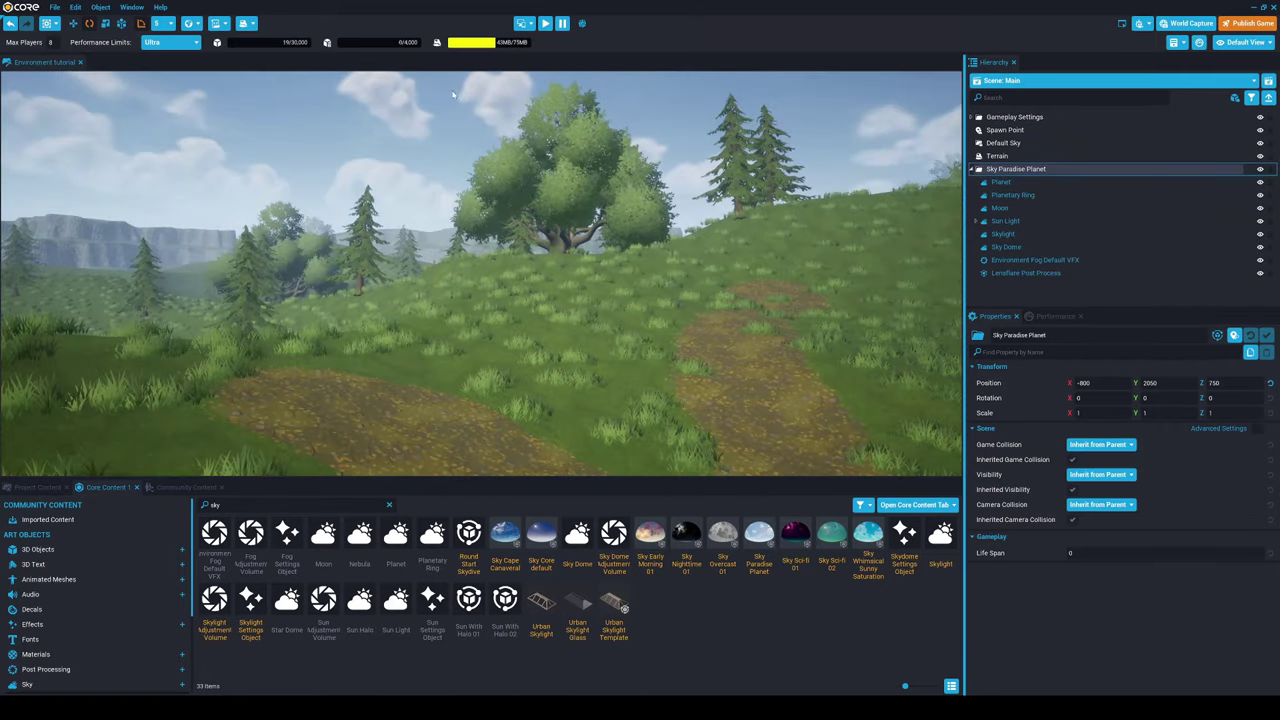
pyautogui.click(545, 23)
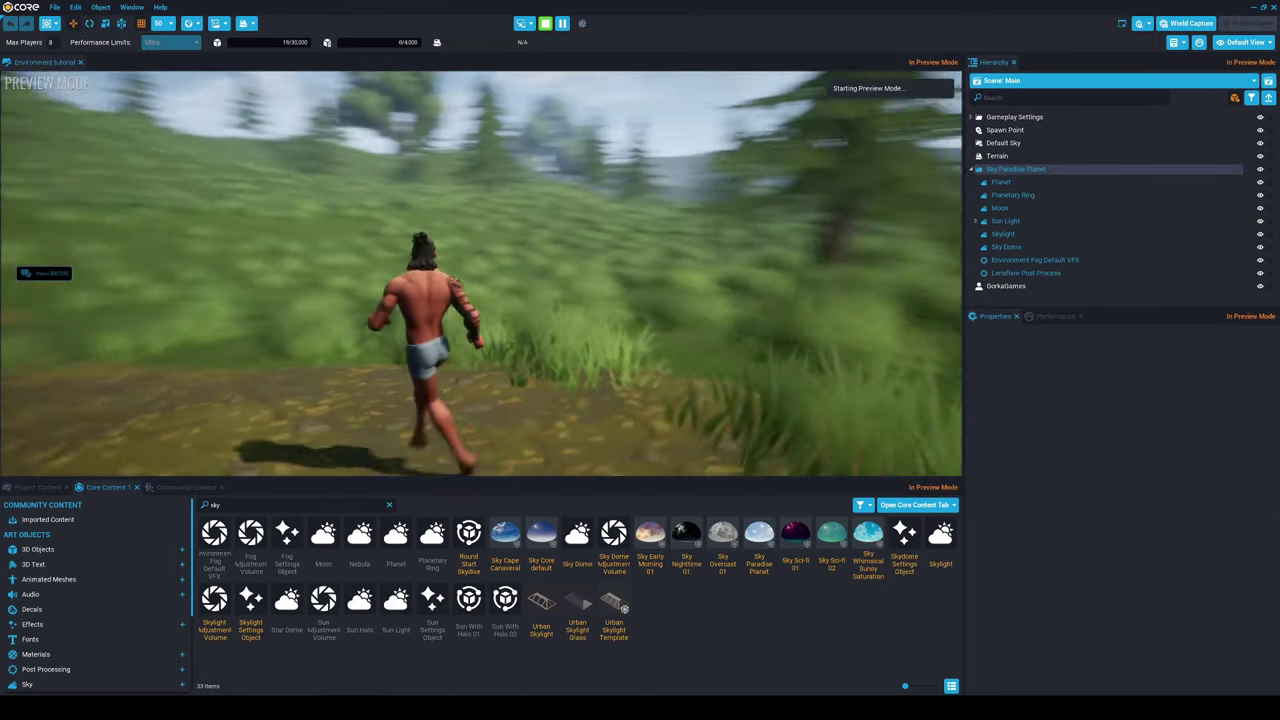
pyautogui.press('Escape')
# Import the NPC AI Kit from the community content into the project.
pyautogui.click(176, 489)
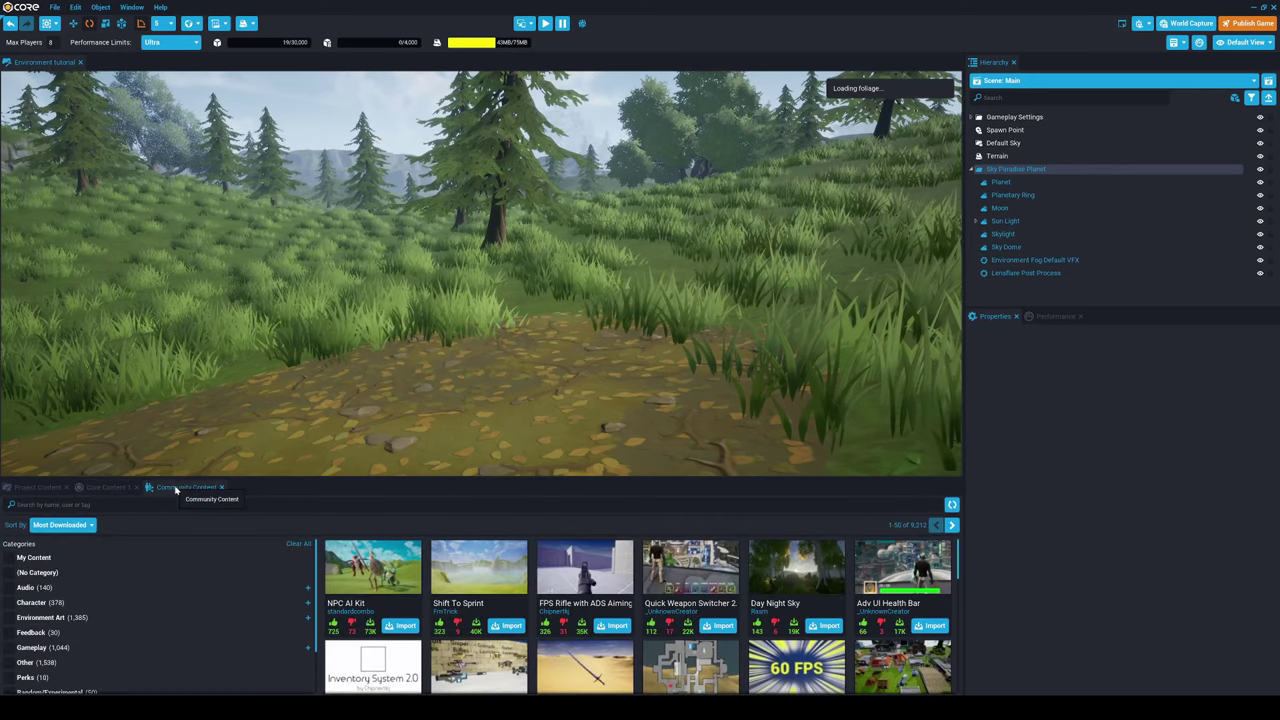
pyautogui.click(400, 625)
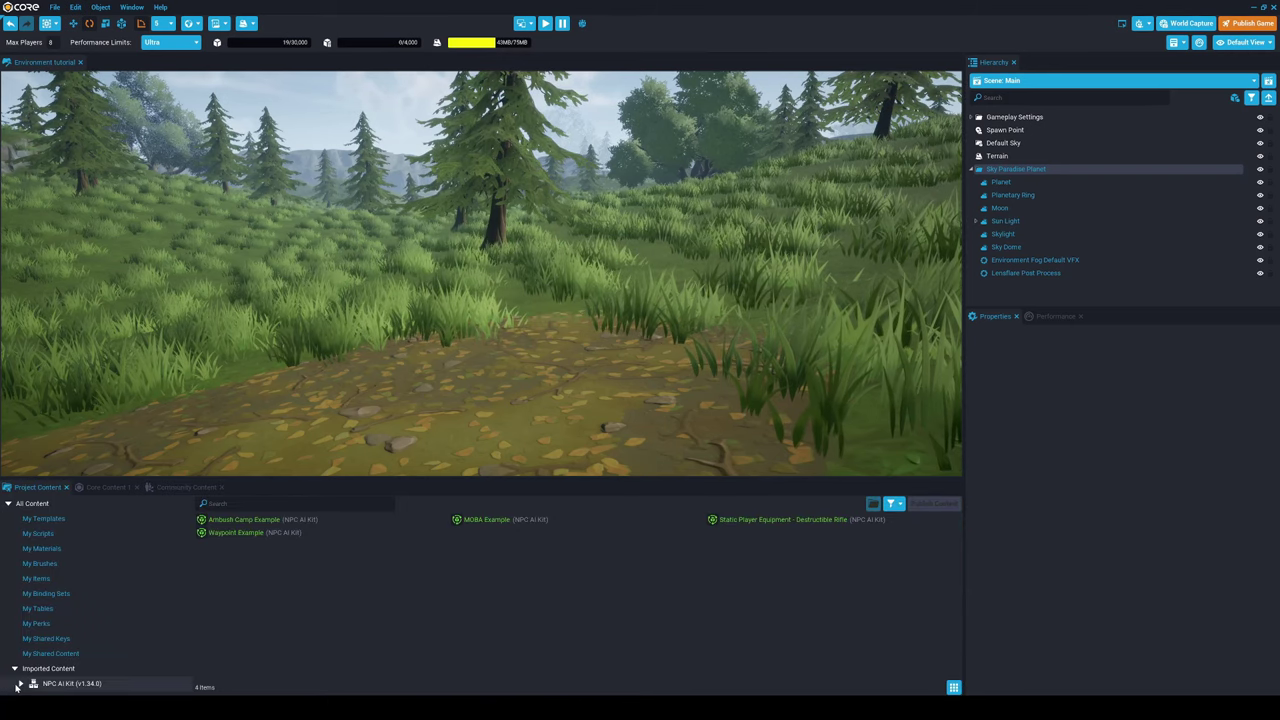
# Place the RPG Skeleton - Swordsman from the NPC AI Kit's dependent templates on the painted path.
pyautogui.click(19, 684)
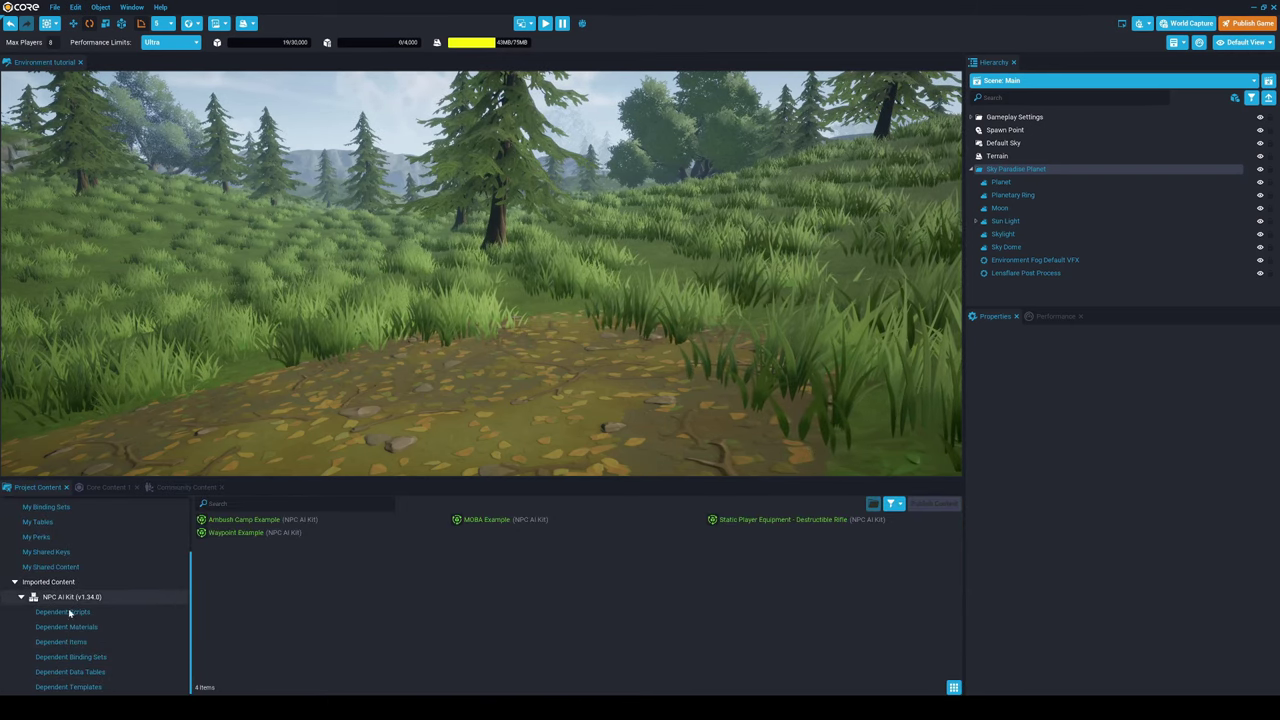
pyautogui.click(76, 686)
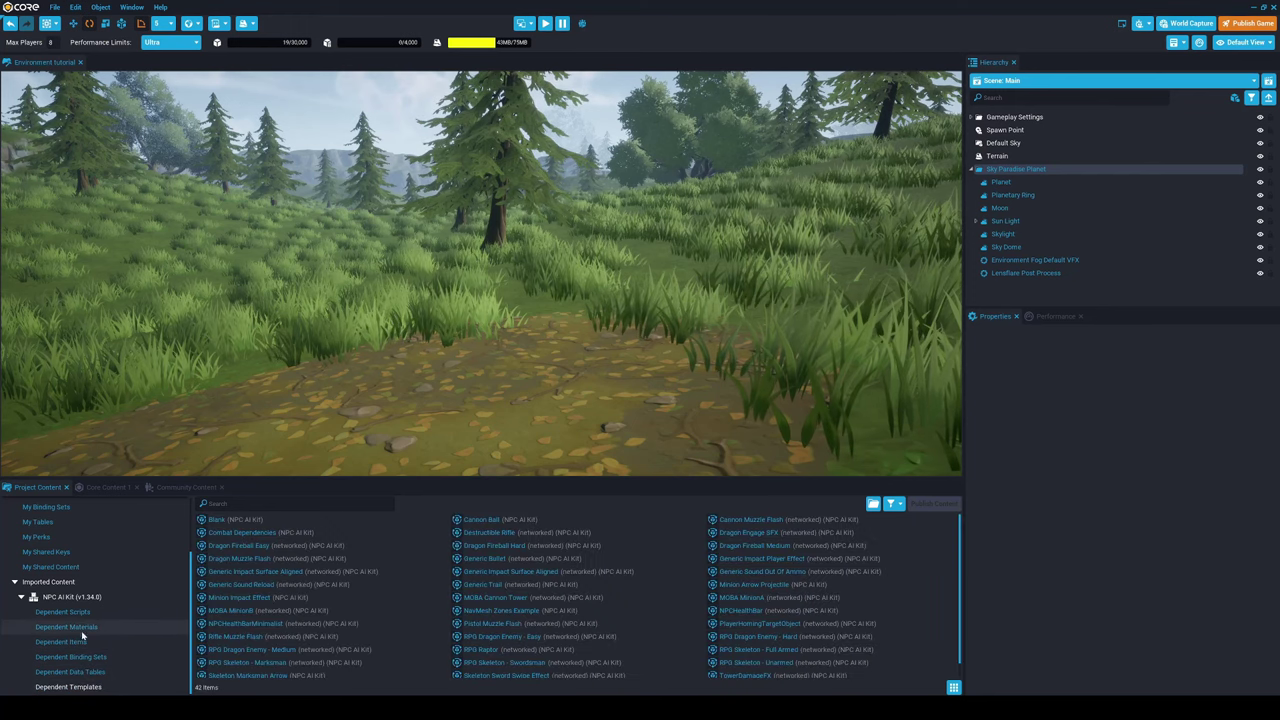
pyautogui.scroll(-1, 466, 651)
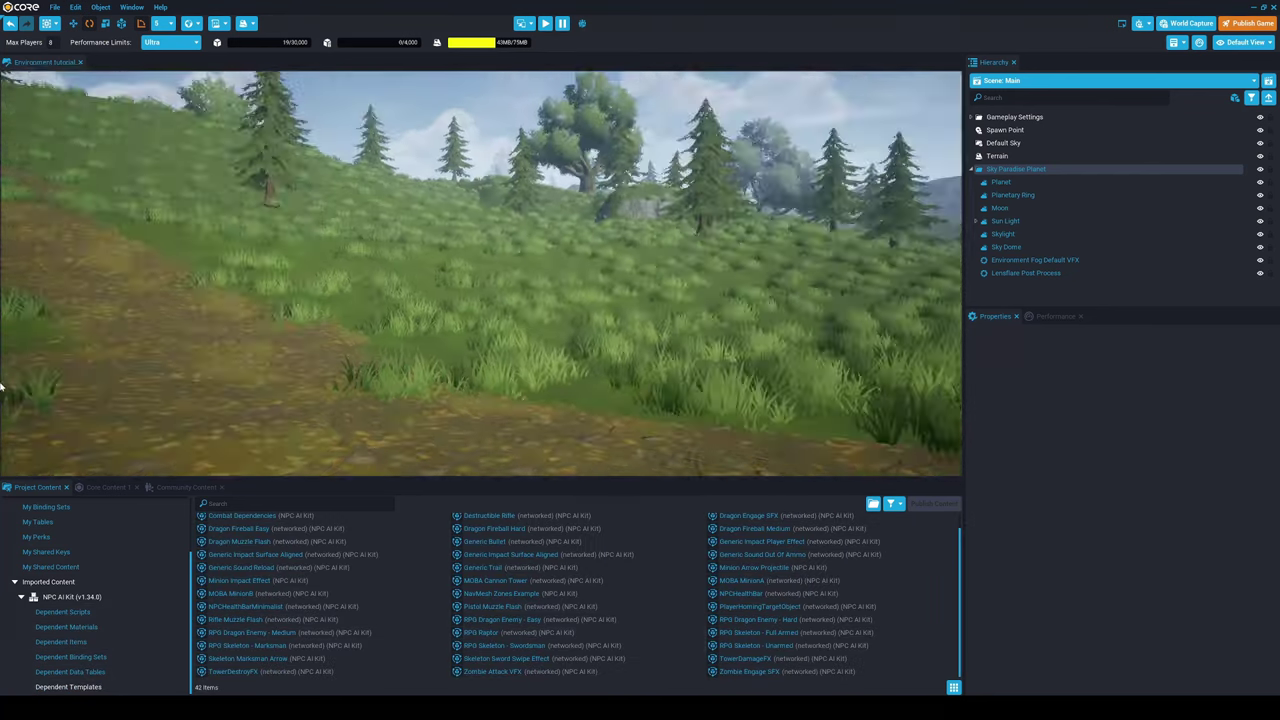
pyautogui.moveTo(515, 651); pyautogui.dragTo(330, 210)
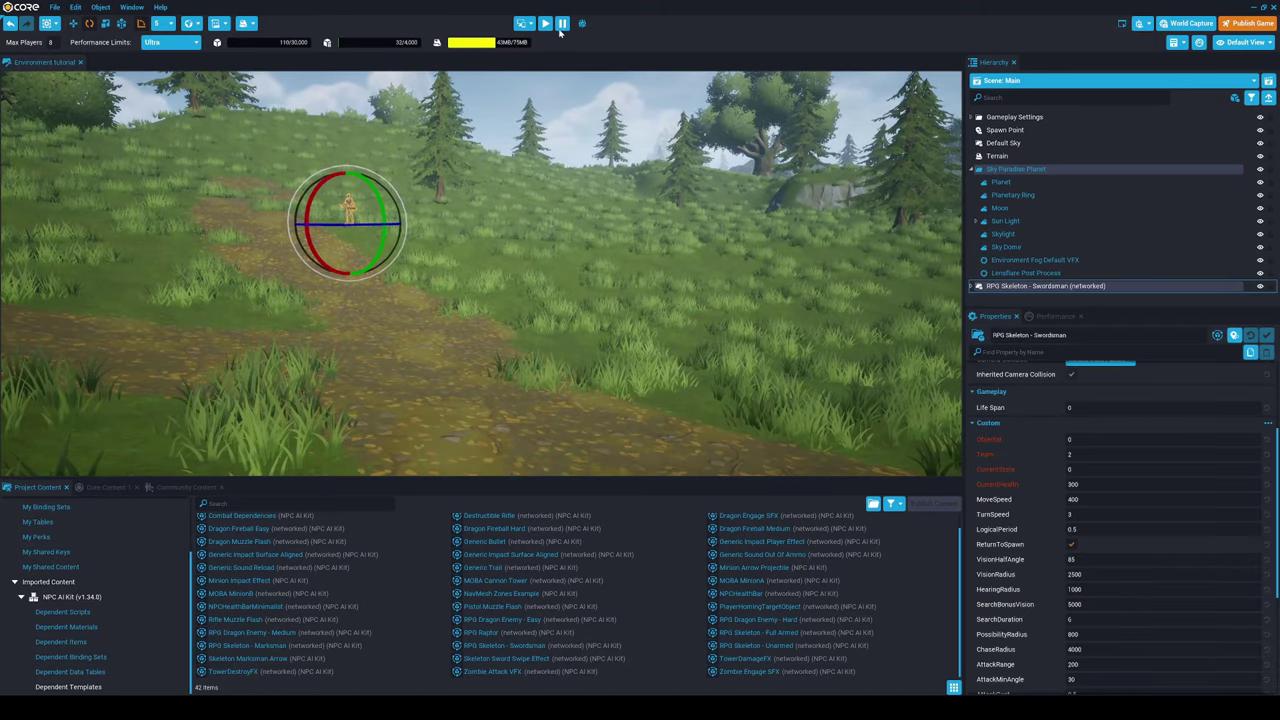
# Playtest the level with the skeleton swordsman, then check the event log and close it.
pyautogui.click(546, 23)
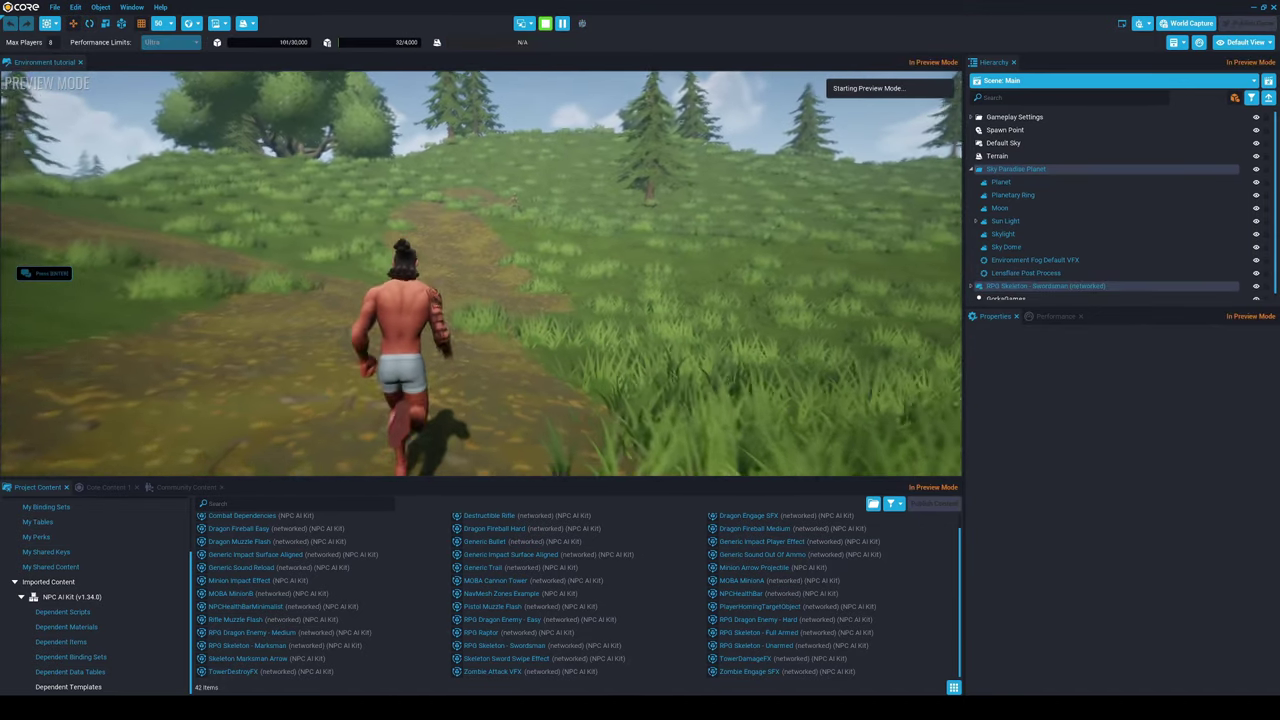
pyautogui.press('w')
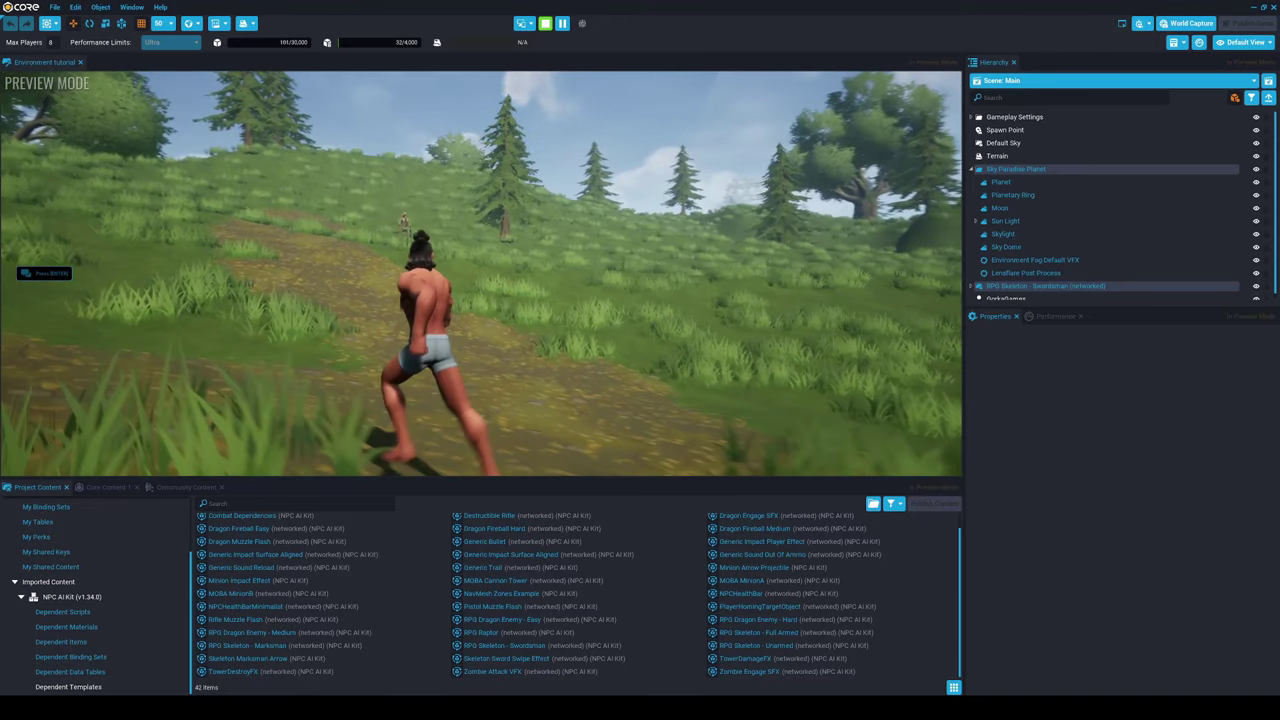
pyautogui.press('Escape')
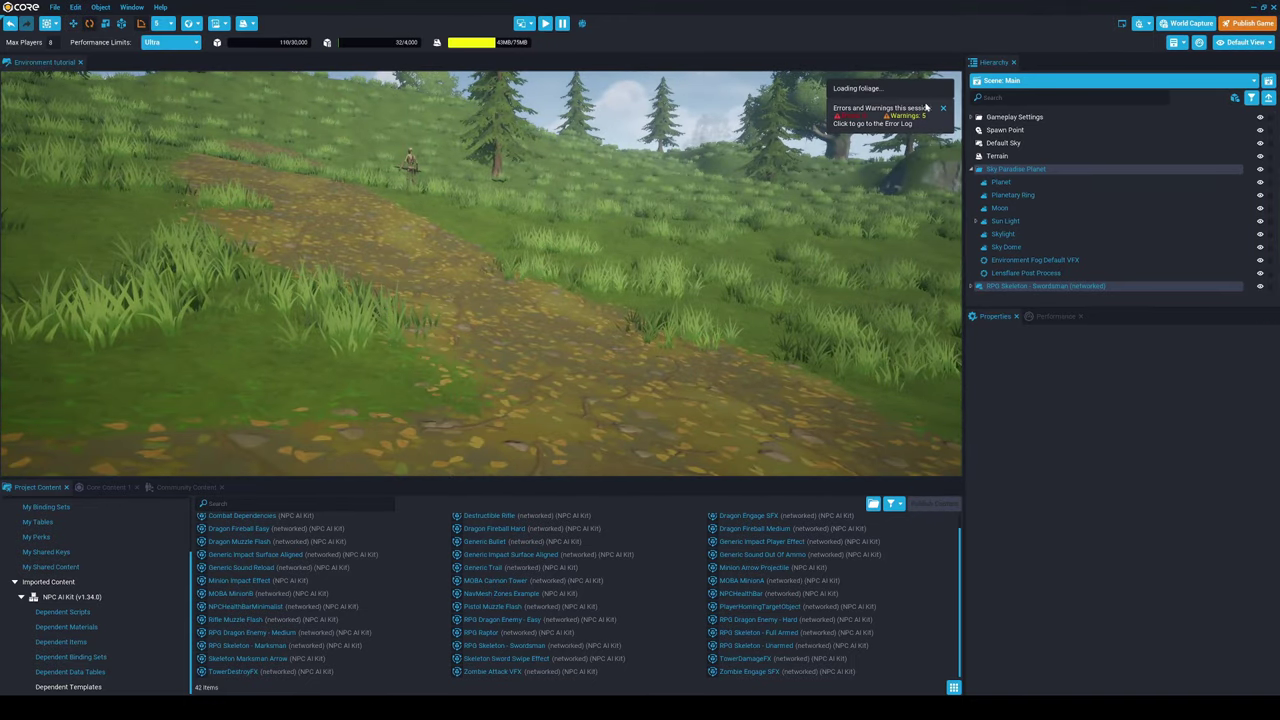
pyautogui.click(926, 107)
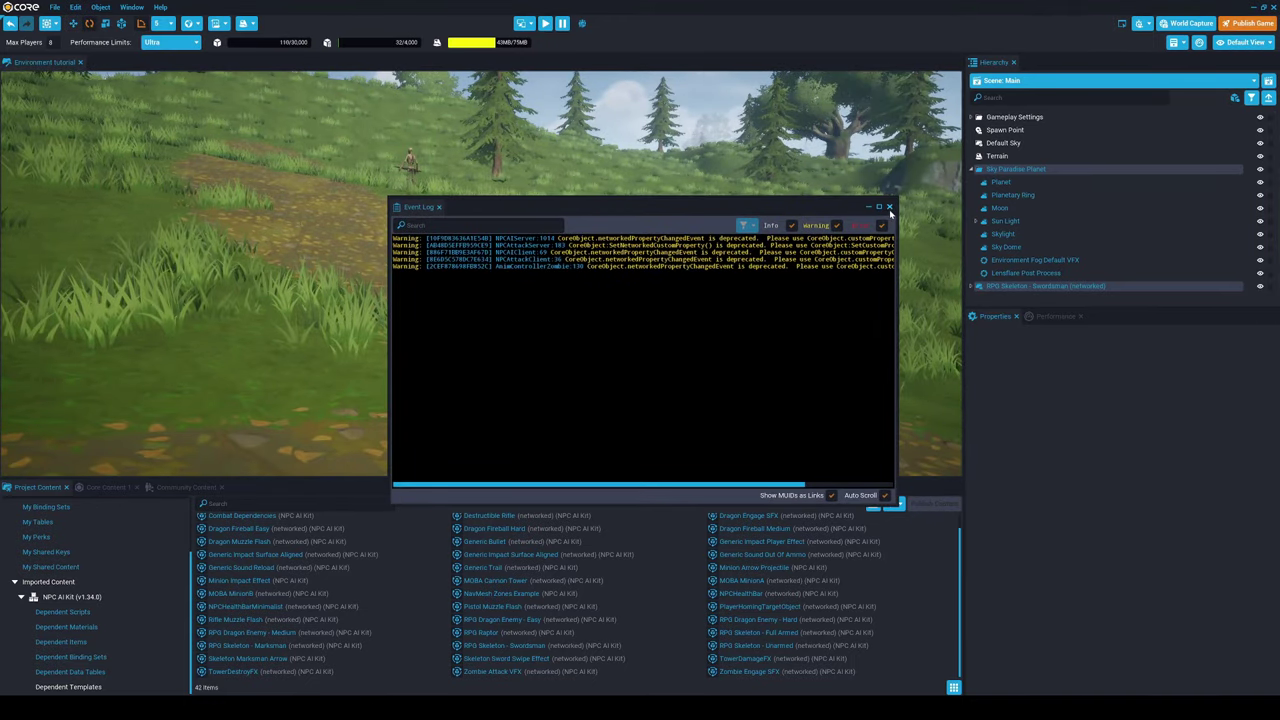
pyautogui.click(889, 207)
# Find the NPC AI Kit's Combat Dependencies template with the search "comba", place it in the scene and playtest the level.
pyautogui.click(128, 488)
pyautogui.click(42, 488)
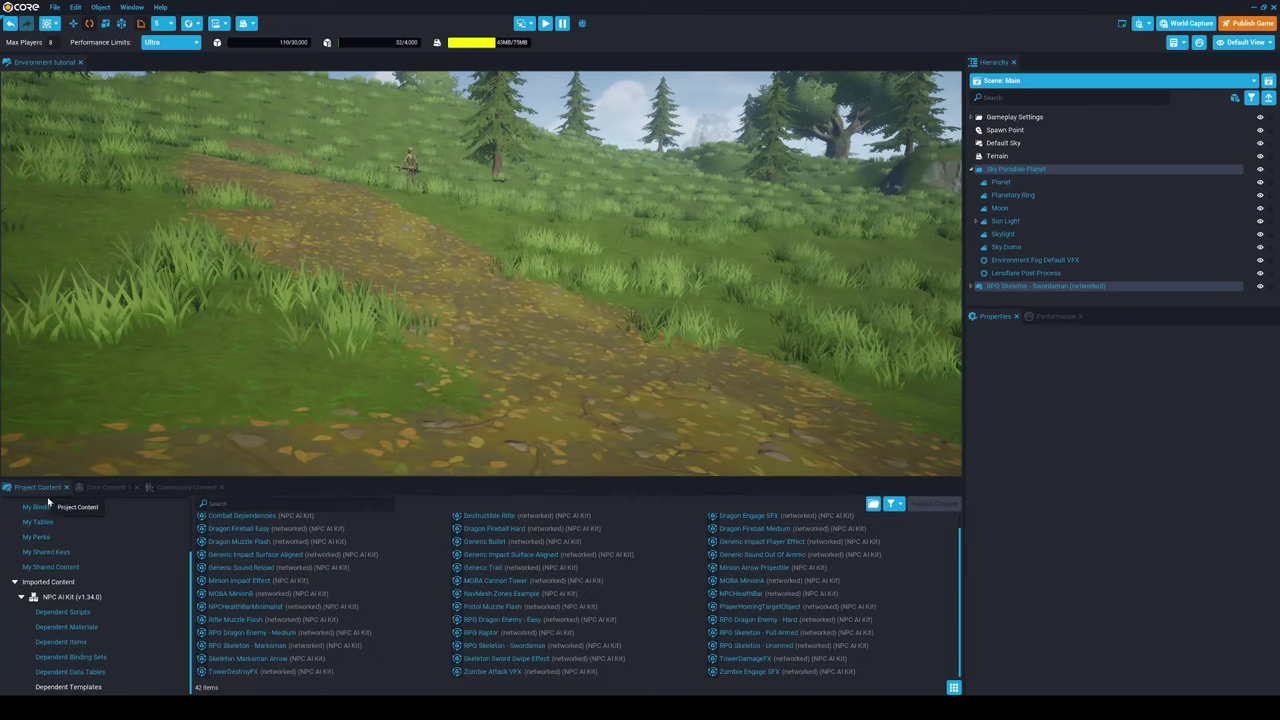
pyautogui.click(57, 595)
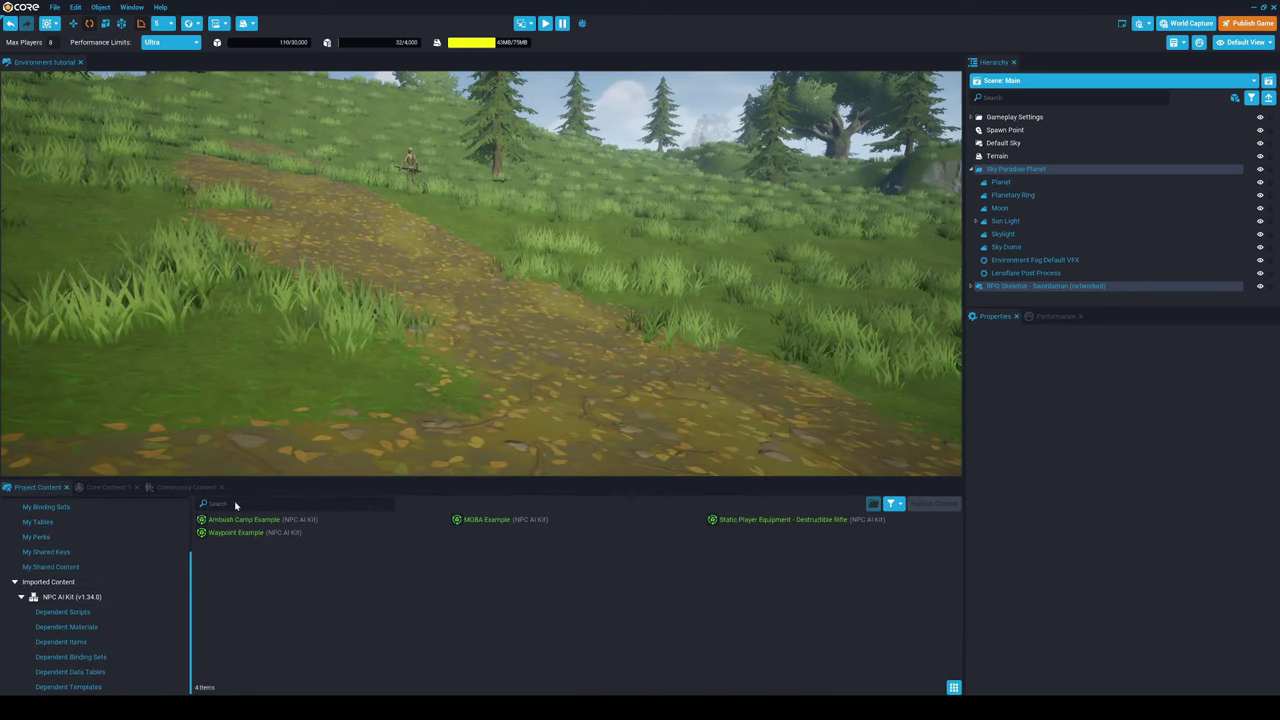
pyautogui.write('comba')
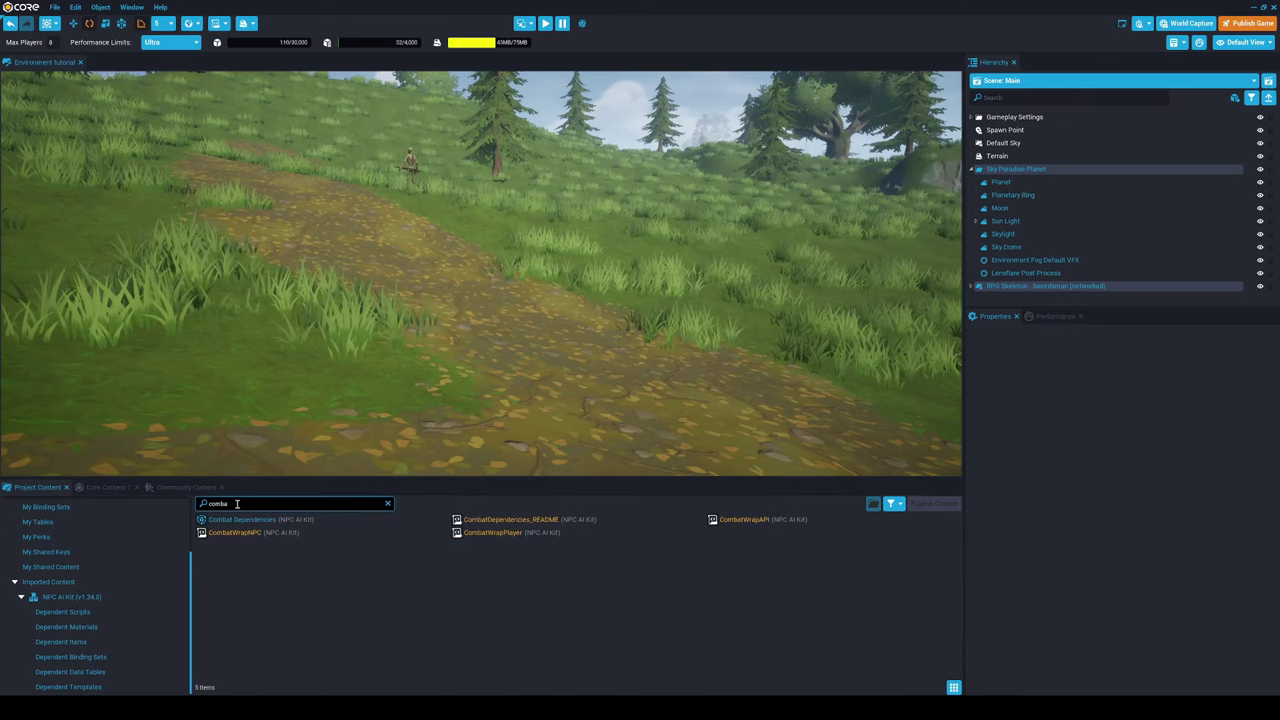
pyautogui.moveTo(398, 311); pyautogui.dragTo(398, 311)
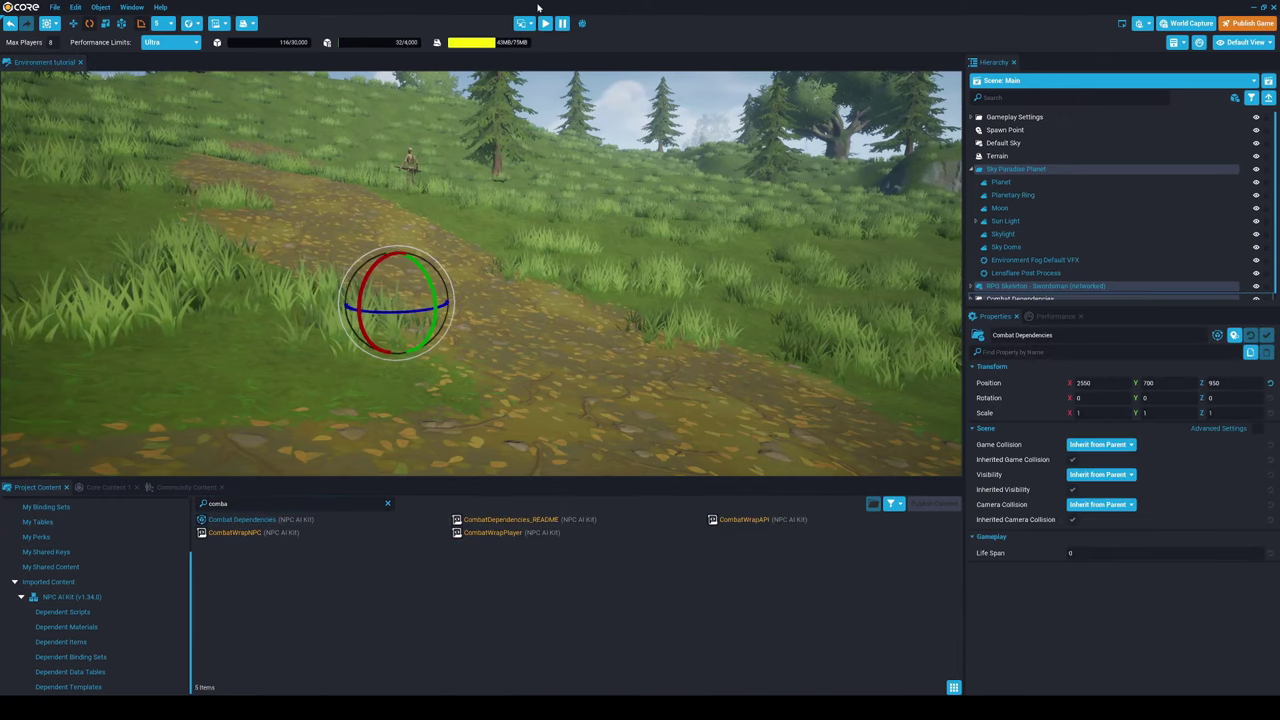
pyautogui.click(545, 23)
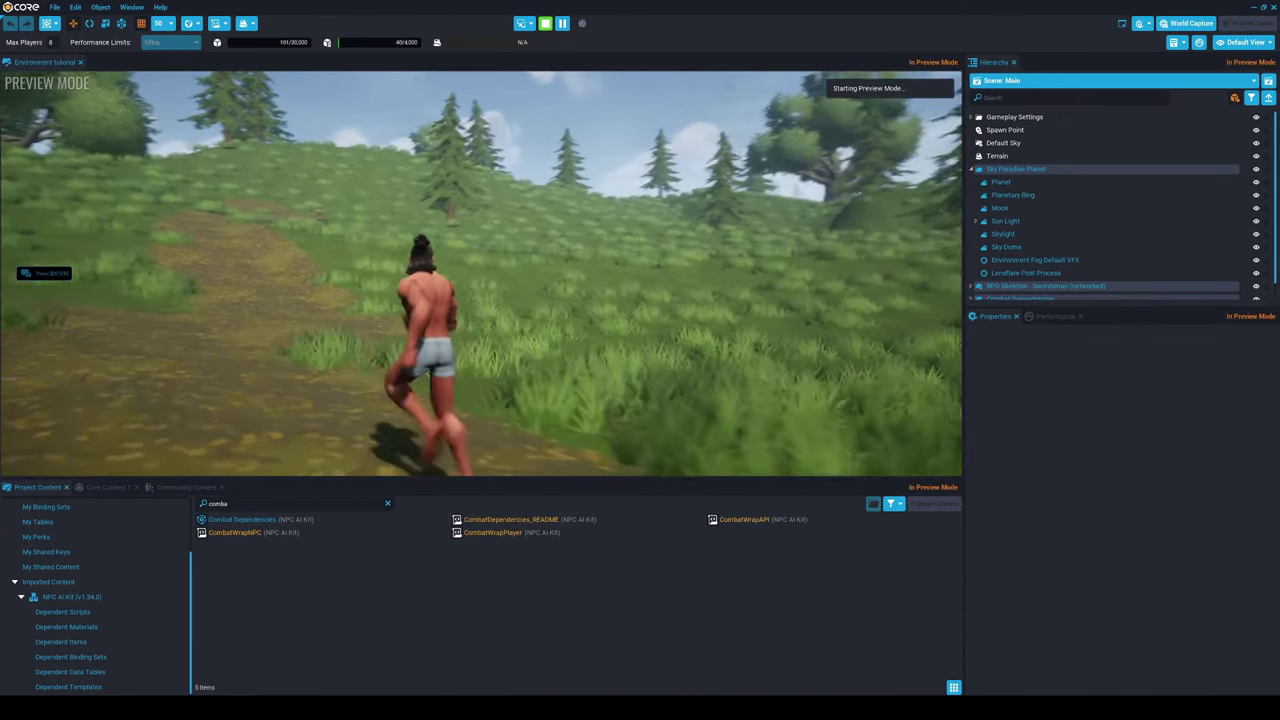
pyautogui.press('w')
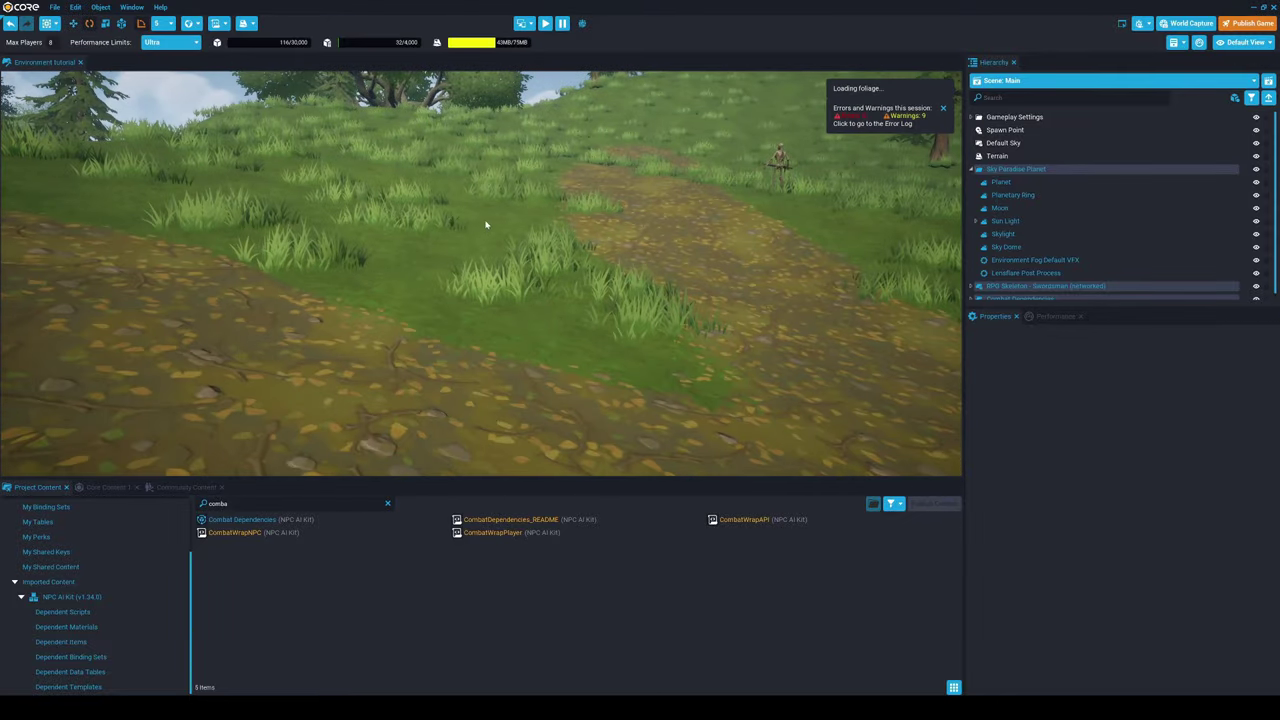
# Sculpt the terrain upward into mounds on both sides of the painted path.
pyautogui.click(503, 244)
pyautogui.click(1088, 334)
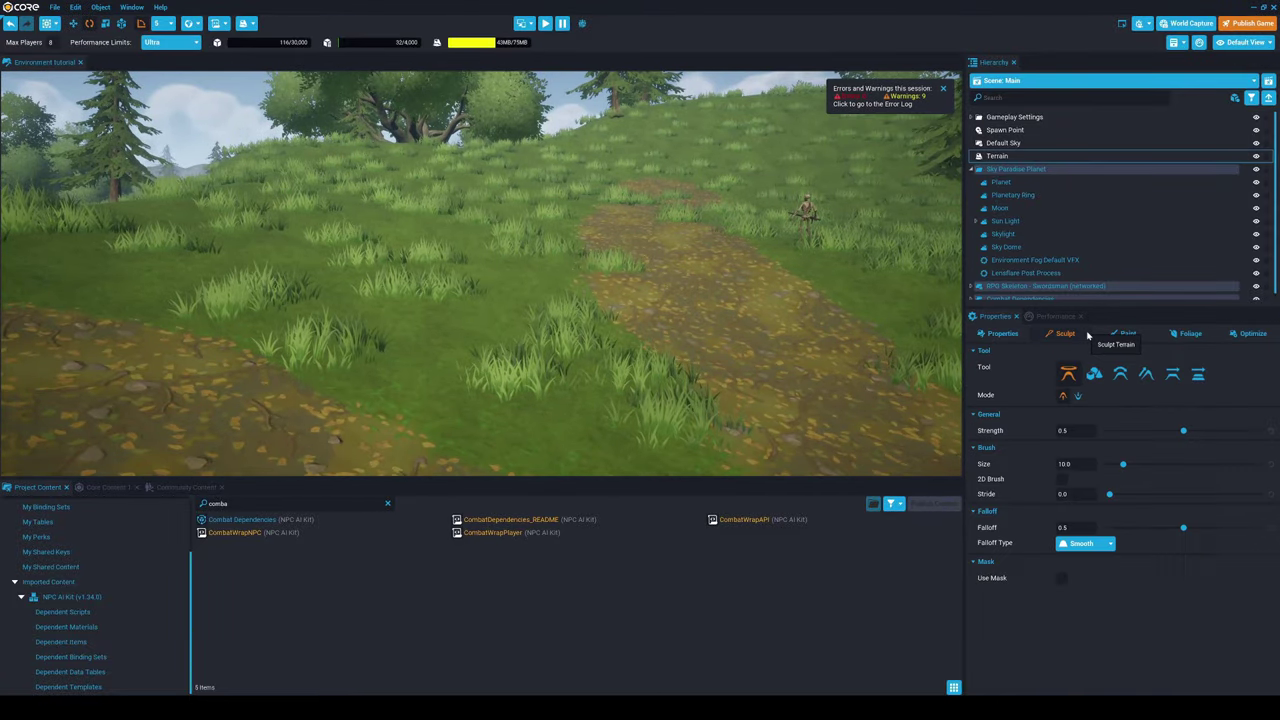
pyautogui.moveTo(433, 198); pyautogui.dragTo(260, 194)
pyautogui.moveTo(446, 226); pyautogui.dragTo(540, 231, button='right')
pyautogui.moveTo(731, 225)
pyautogui.mouseDown()
pyautogui.moveTo(880, 297)
pyautogui.moveTo(766, 217)
pyautogui.moveTo(716, 215)
pyautogui.moveTo(757, 220)
pyautogui.mouseUp()
# Browse the community content and import the Voxel Mk1 SUV Set into the project.
pyautogui.click(170, 487)
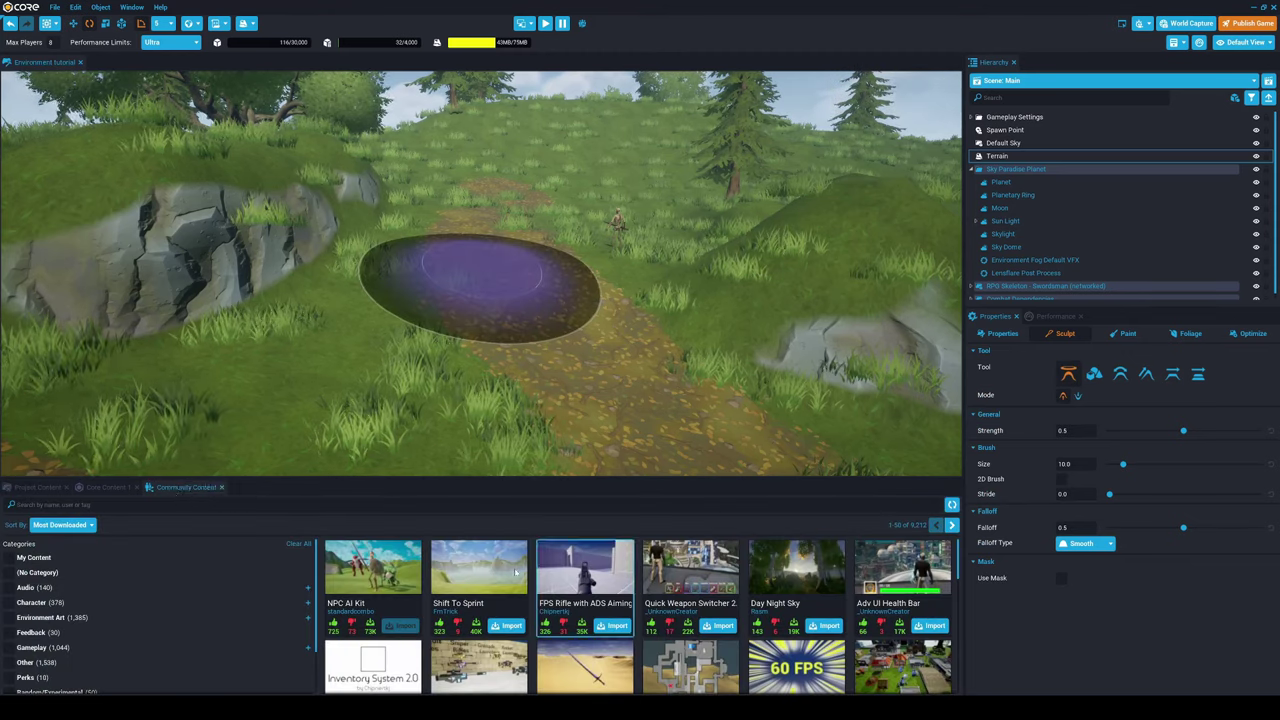
pyautogui.scroll(-3, 653, 610)
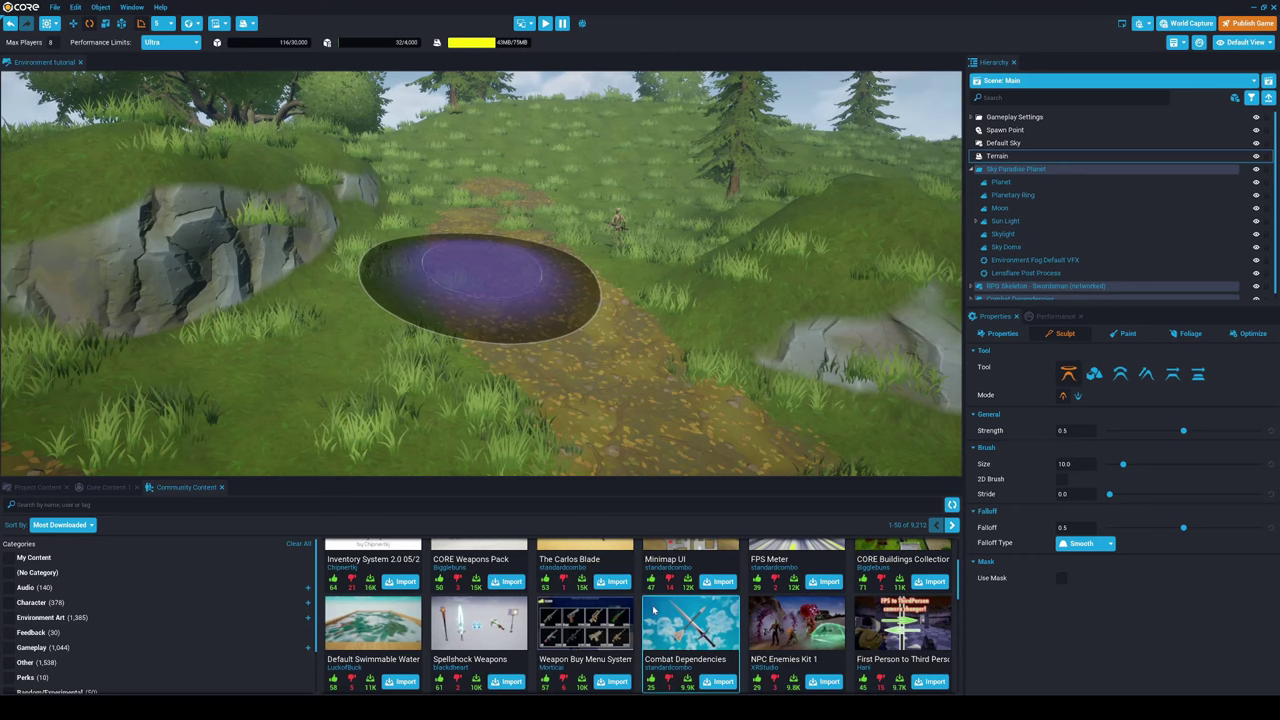
pyautogui.scroll(-3, 653, 610)
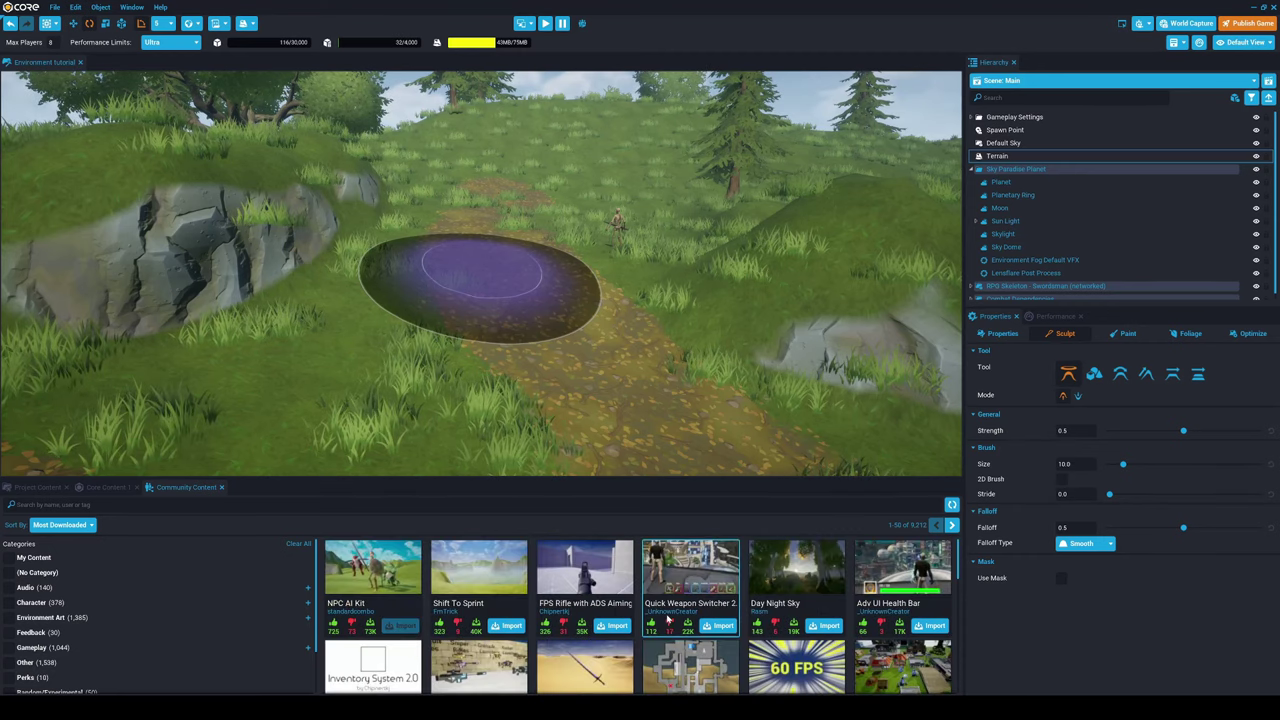
pyautogui.scroll(-3, 668, 620)
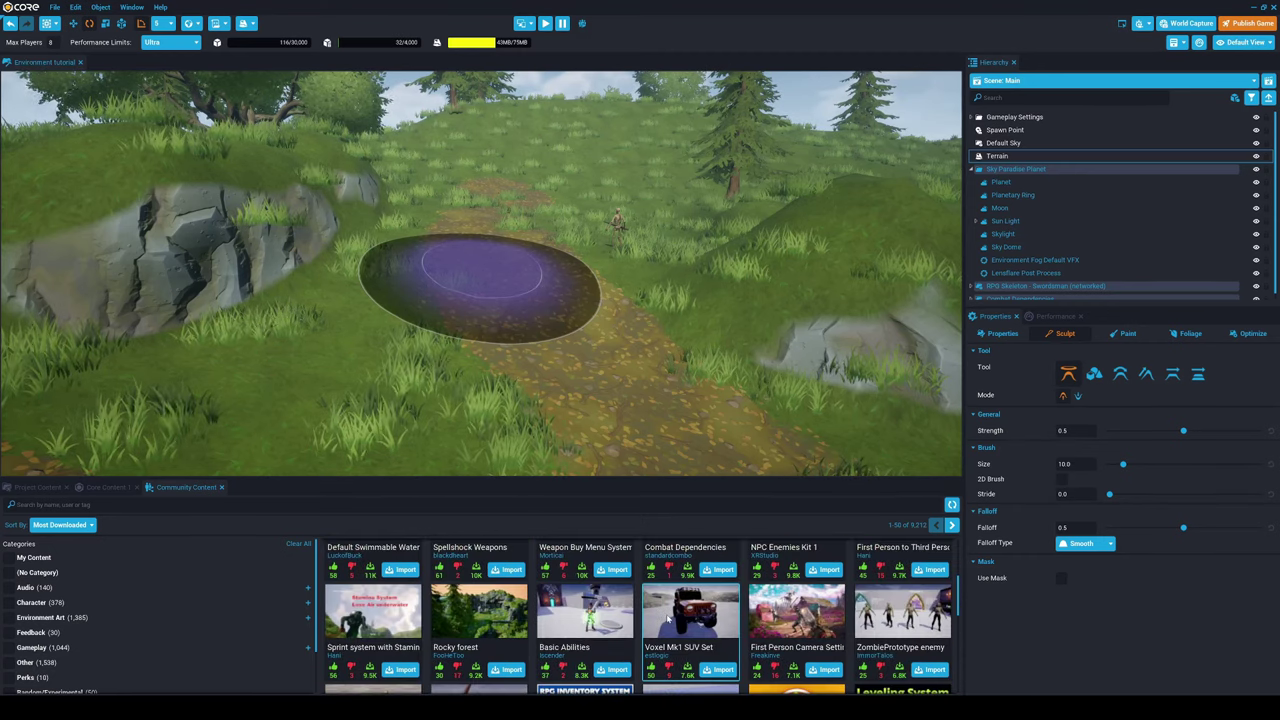
pyautogui.click(668, 620)
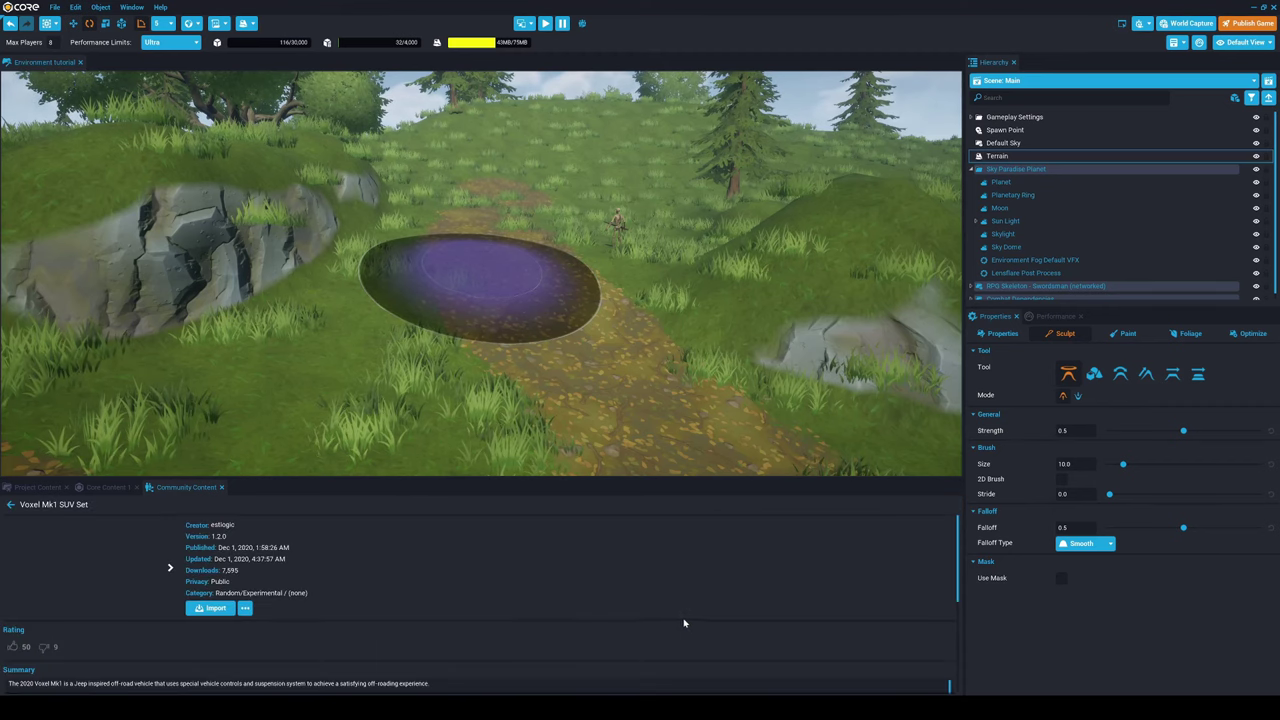
pyautogui.click(232, 609)
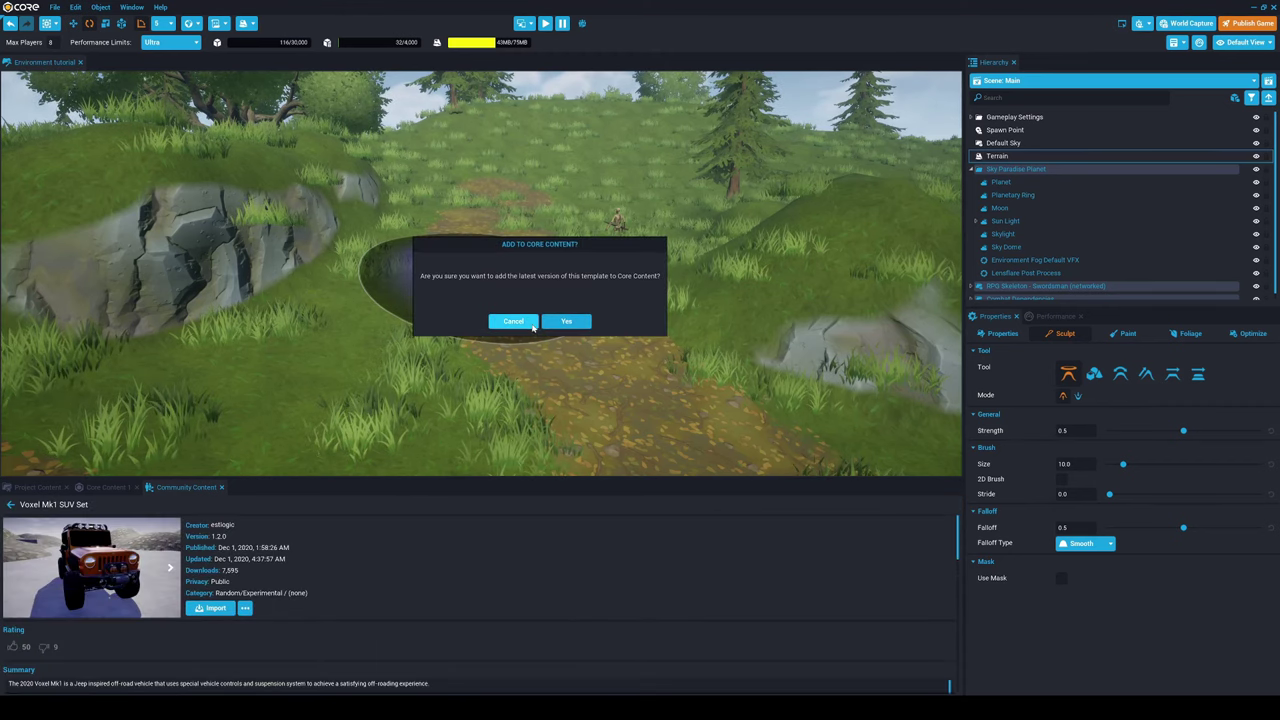
pyautogui.click(565, 318)
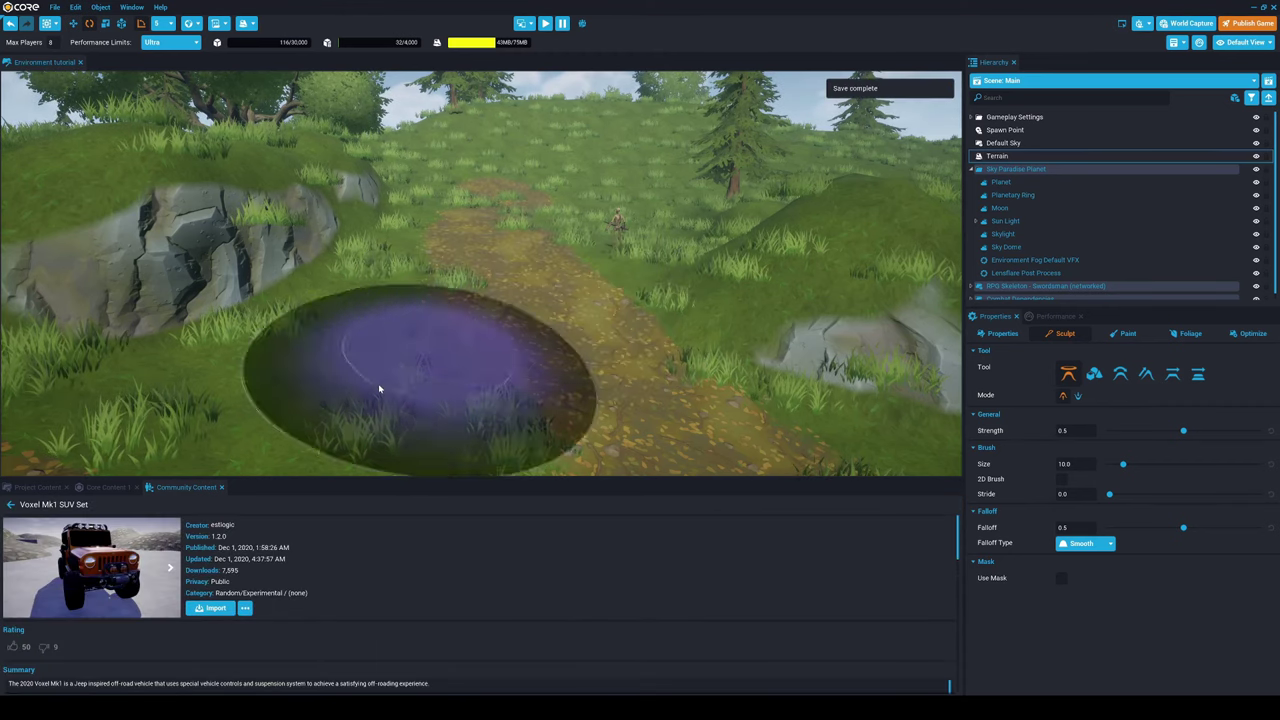
# Place the Voxel Mk1 SUV Set beside the path and move it along the X axis to 500.
pyautogui.click(104, 487)
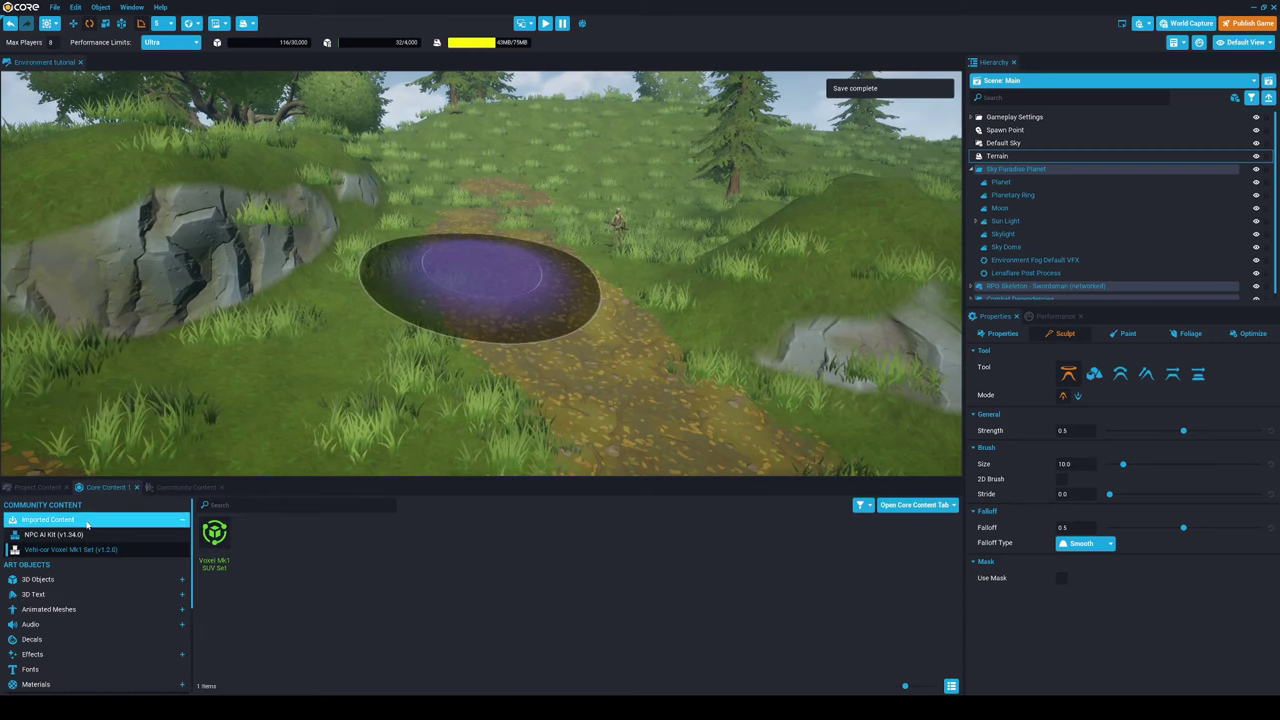
pyautogui.moveTo(349, 364)
pyautogui.mouseDown(button='right')
pyautogui.moveTo(474, 374)
pyautogui.moveTo(281, 543)
pyautogui.mouseUp(button='right')
pyautogui.moveTo(540, 399); pyautogui.dragTo(540, 399)
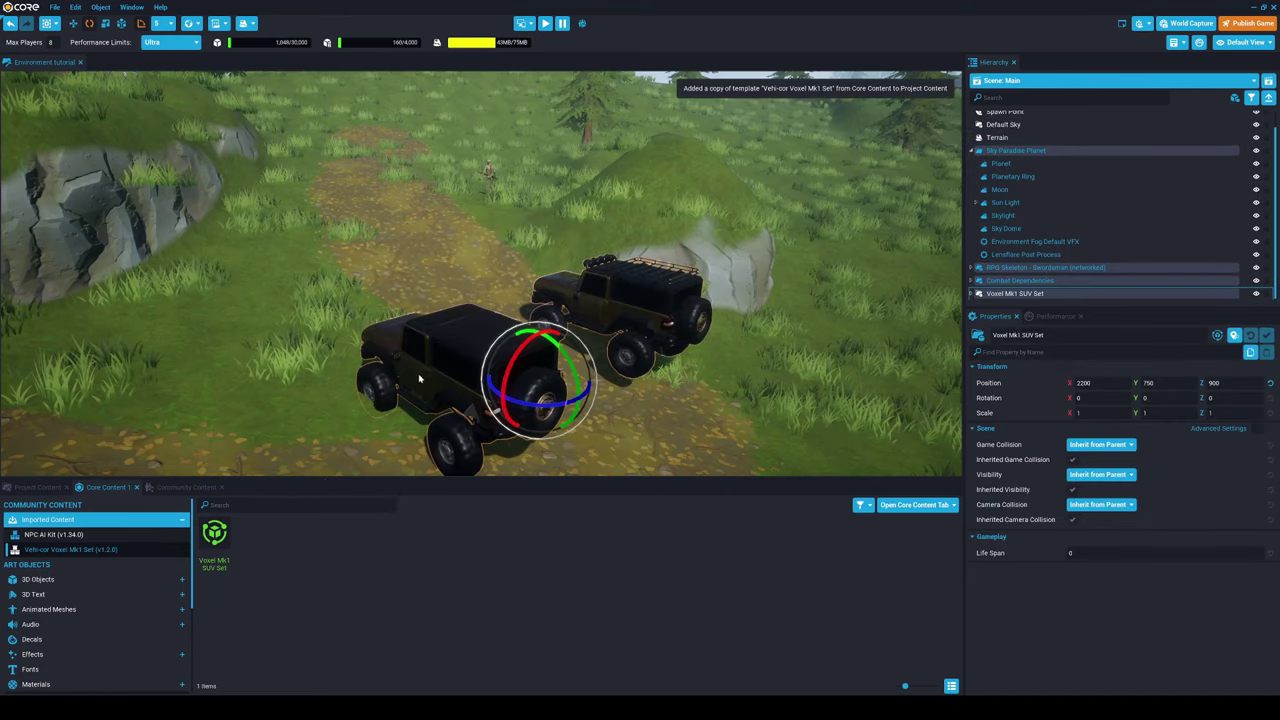
pyautogui.moveTo(420, 377); pyautogui.dragTo(594, 384, button='right')
pyautogui.press('w')
pyautogui.moveTo(440, 318); pyautogui.dragTo(1000, 346)
pyautogui.moveTo(715, 312); pyautogui.dragTo(774, 270, button='right')
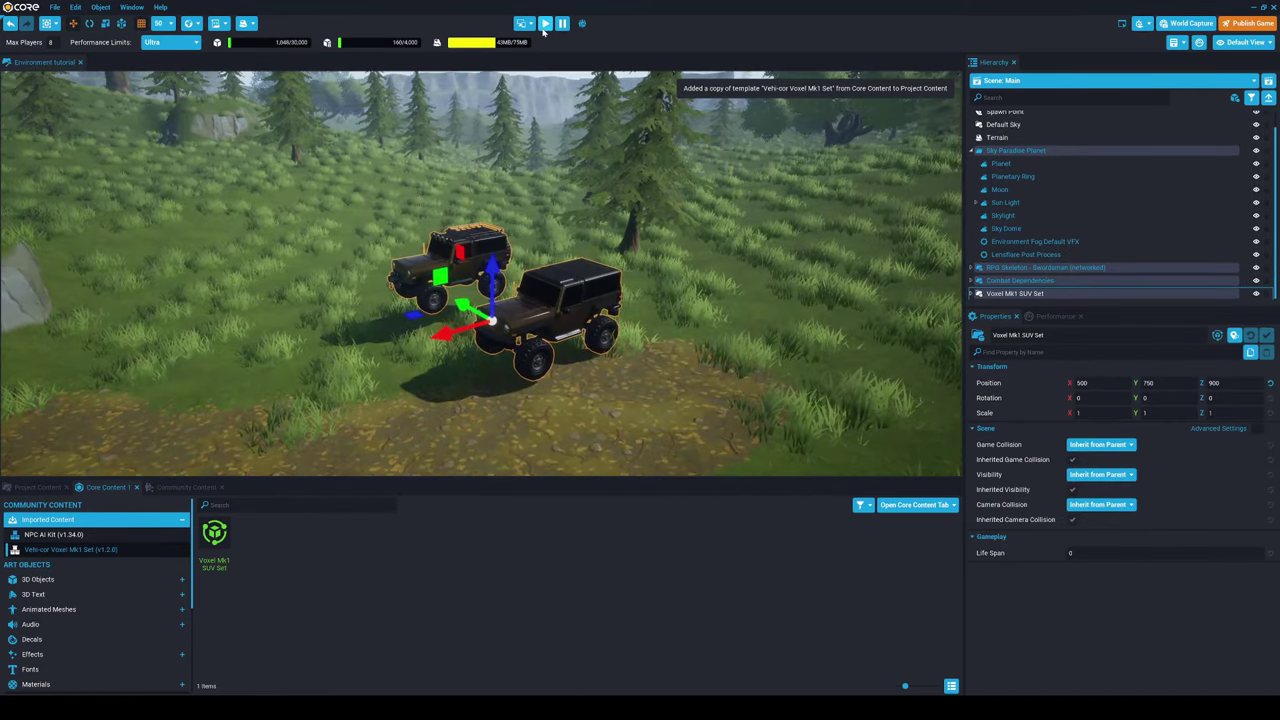
# Playtest the level by entering one of the SUVs and driving it along the painted path and over the grassy hills.
pyautogui.click(545, 23)
pyautogui.press('w')
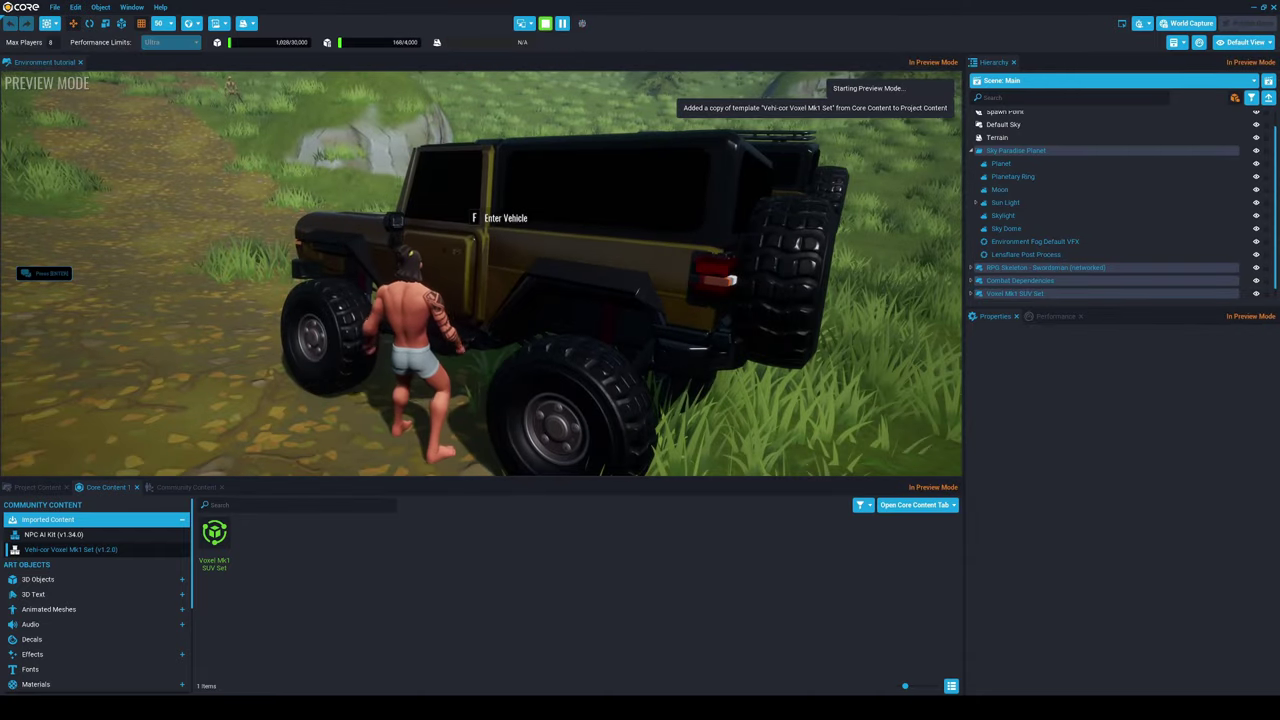
pyautogui.press('f')
pyautogui.press('w')
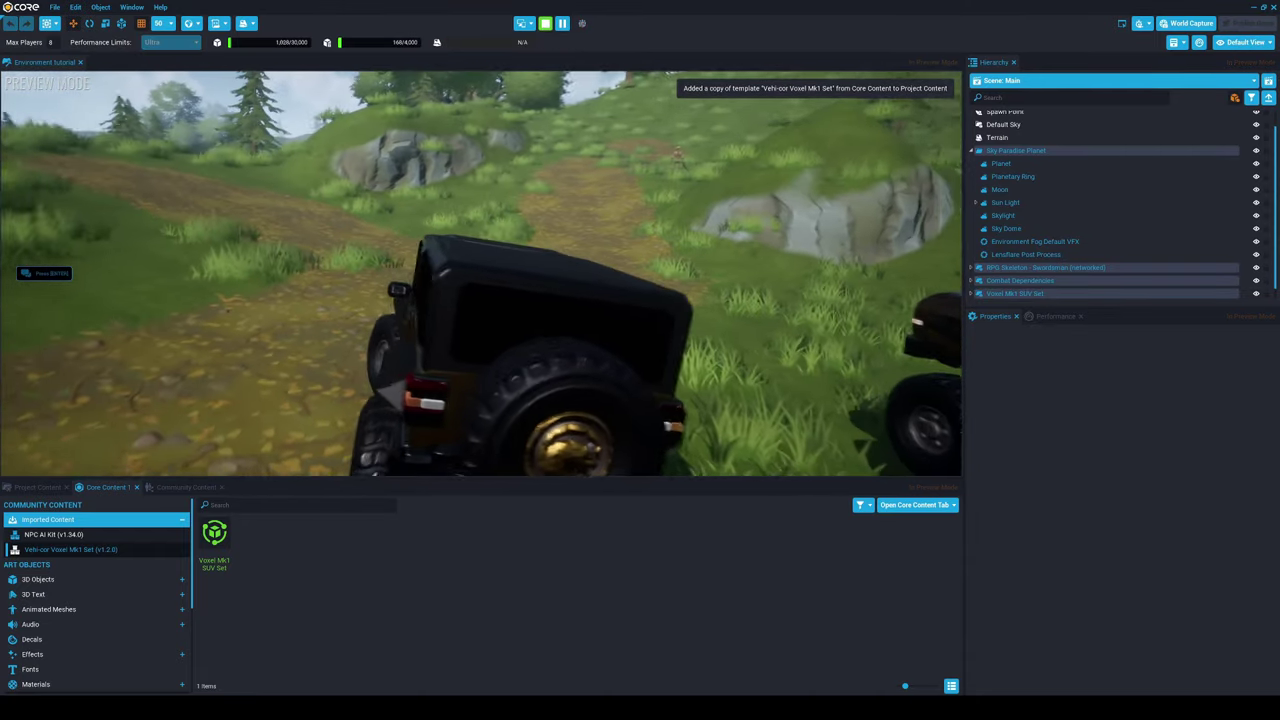
pyautogui.press('a')
pyautogui.press('d')
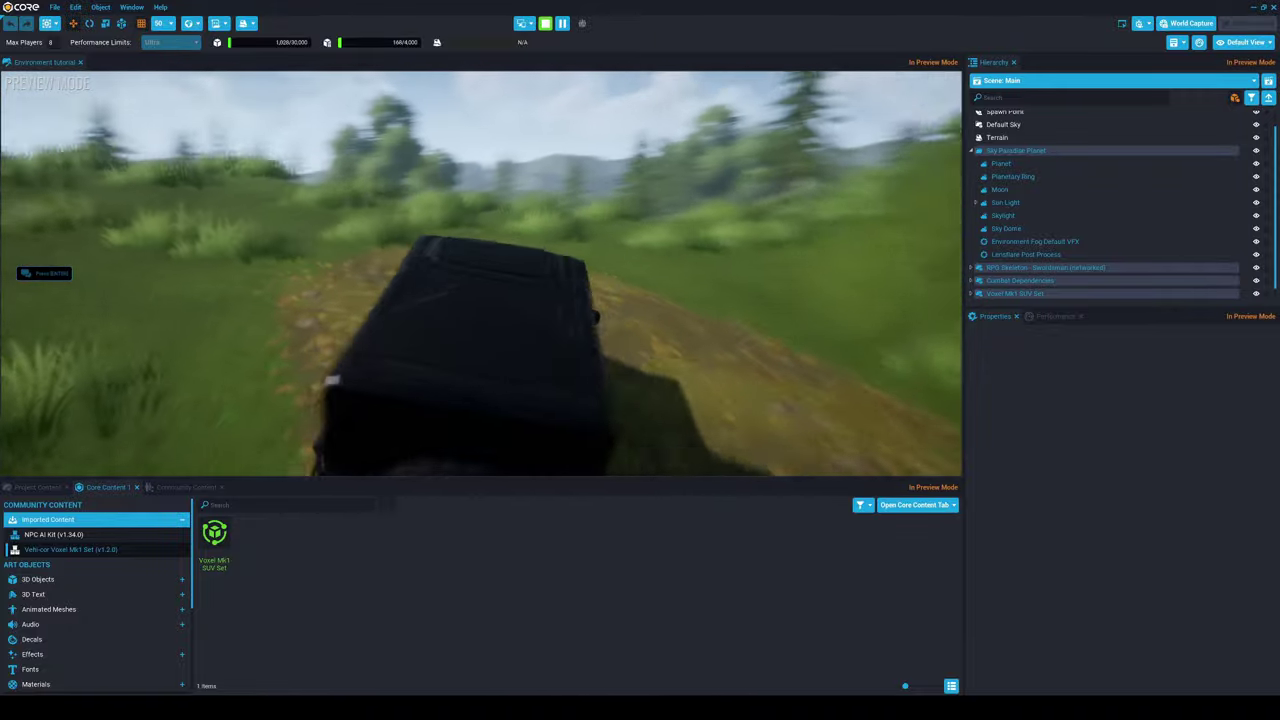
pyautogui.press('d')
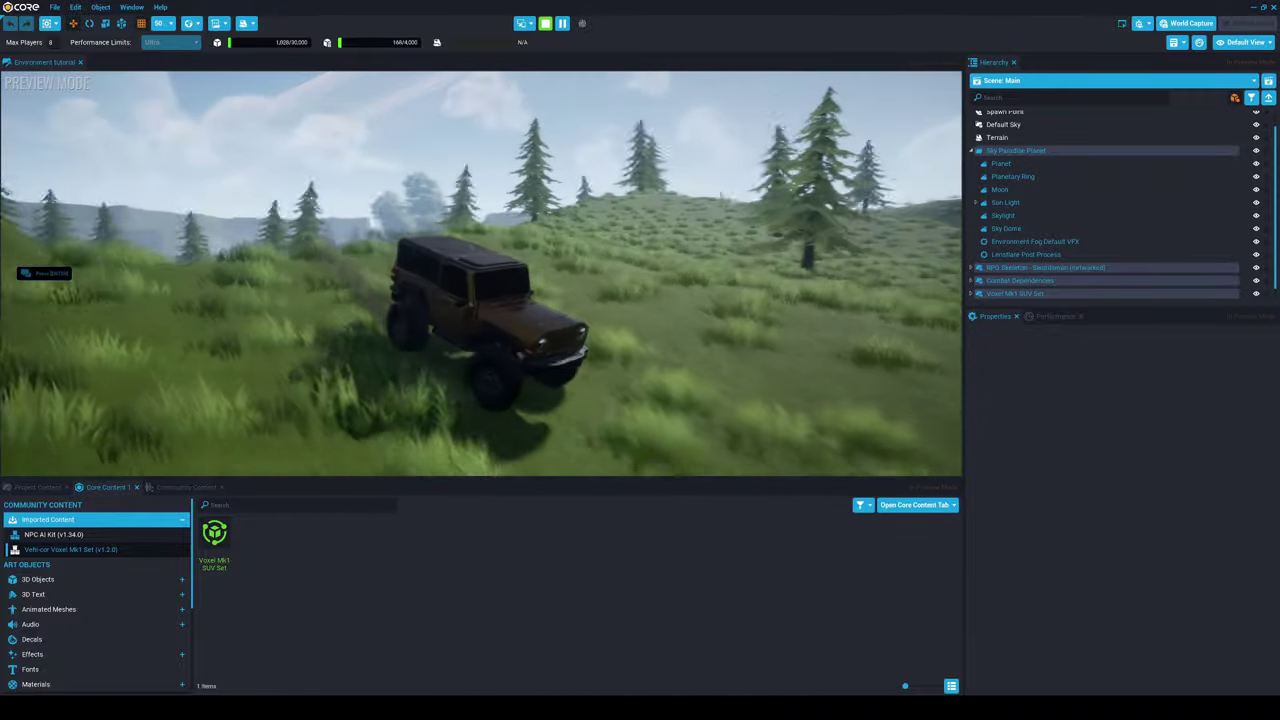
pyautogui.press('a')
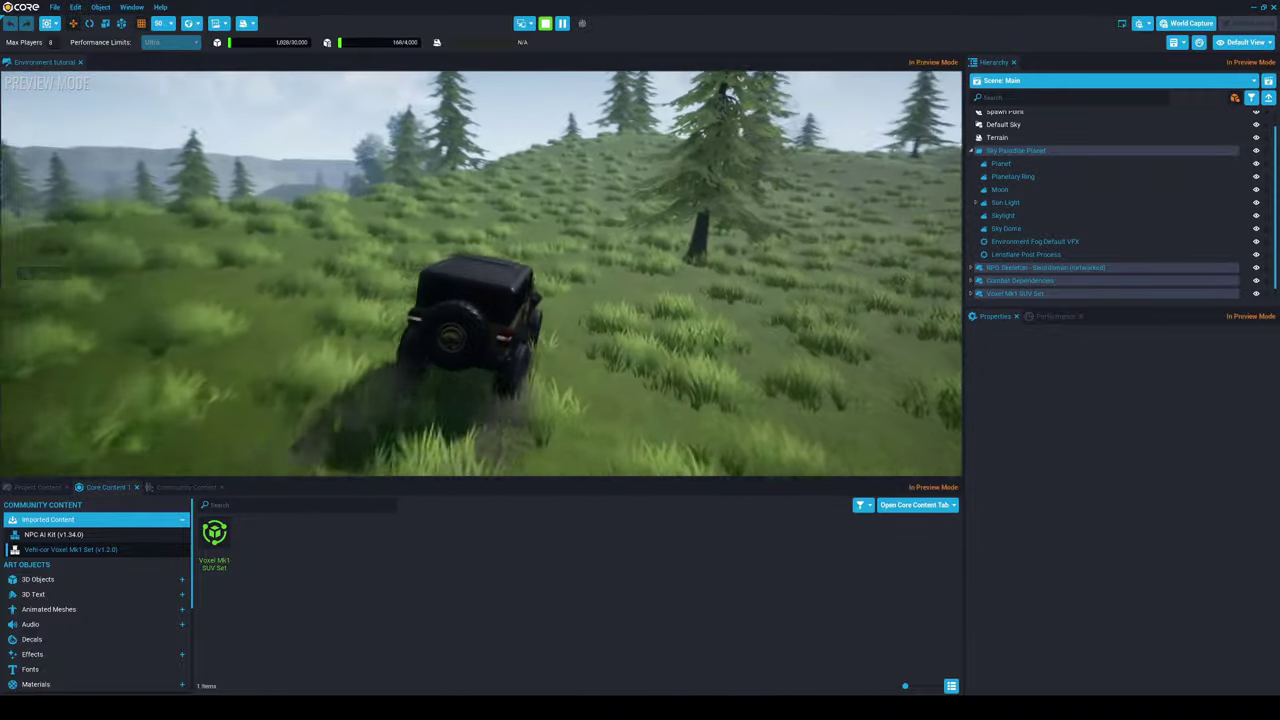
pyautogui.press('a')
pyautogui.press('d')
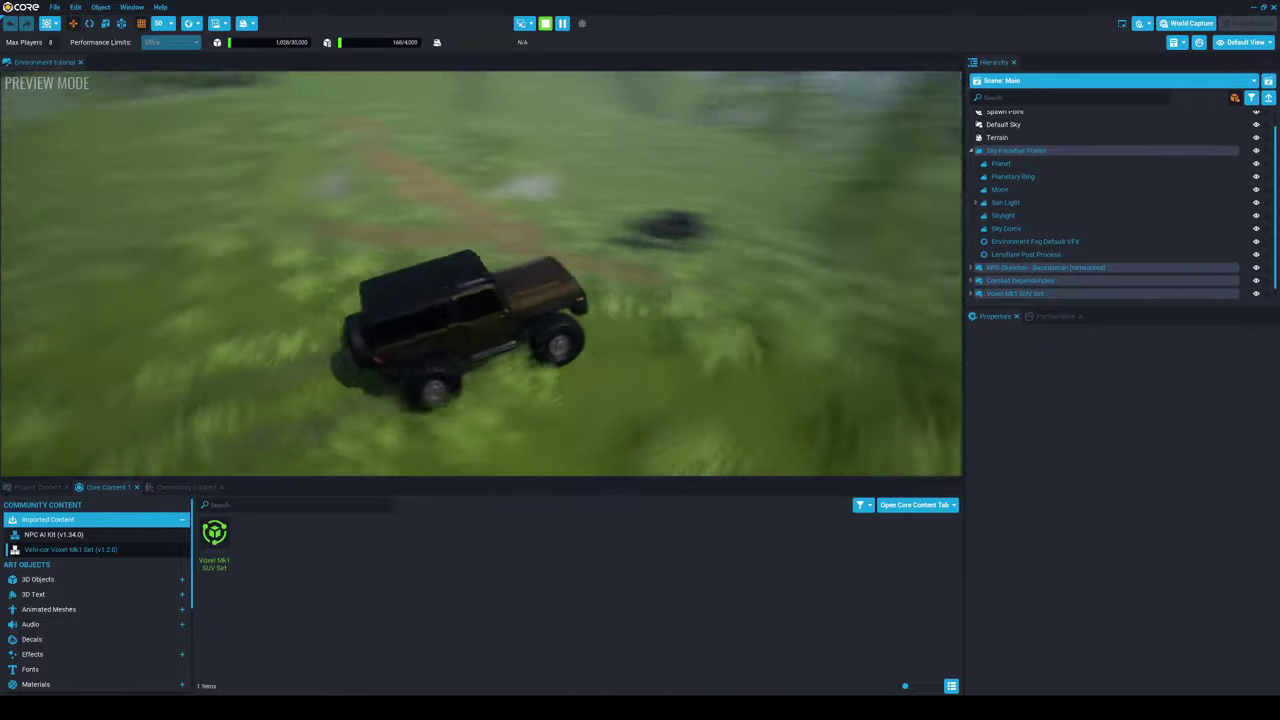
pyautogui.press('a')
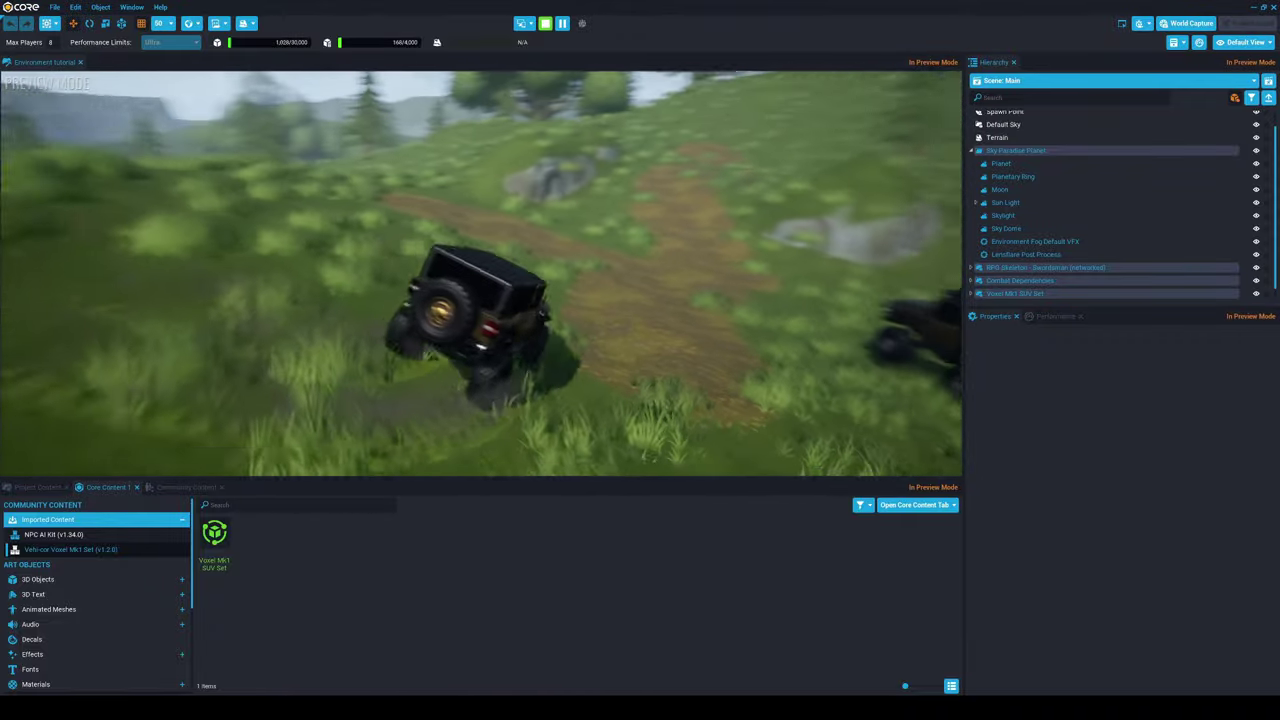
pyautogui.press('a')
pyautogui.press('d')
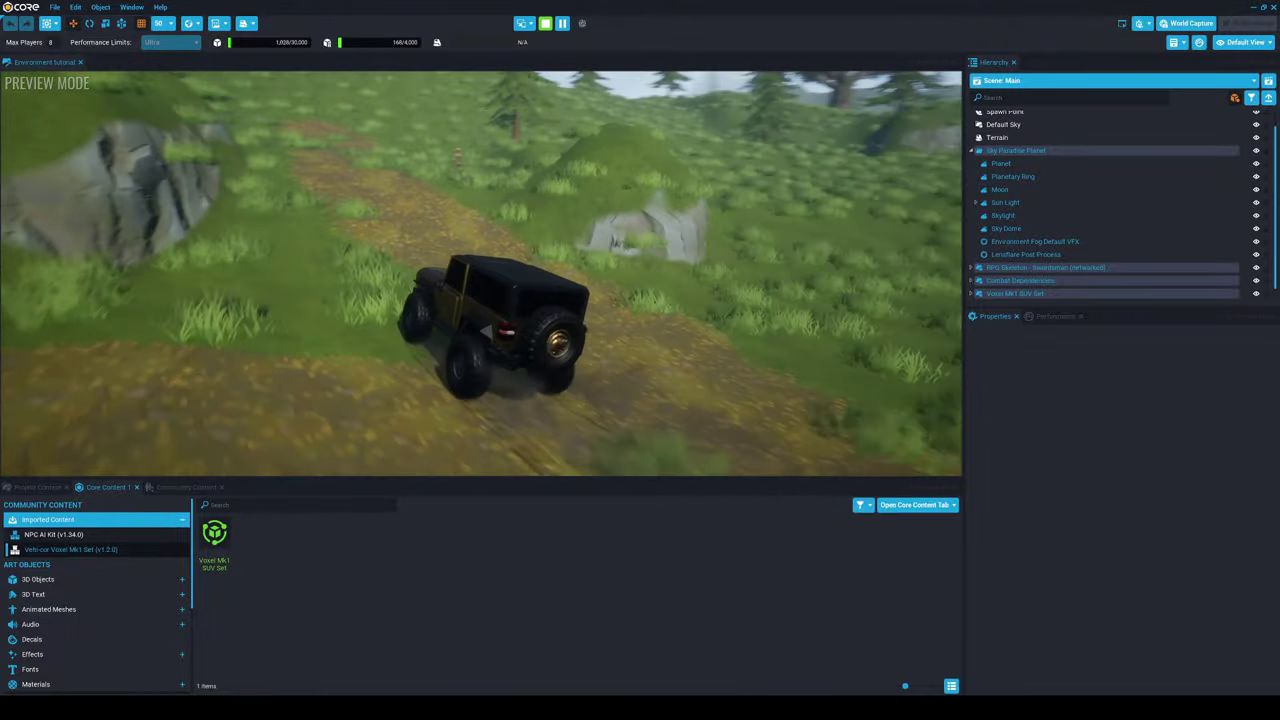
pyautogui.press('d')
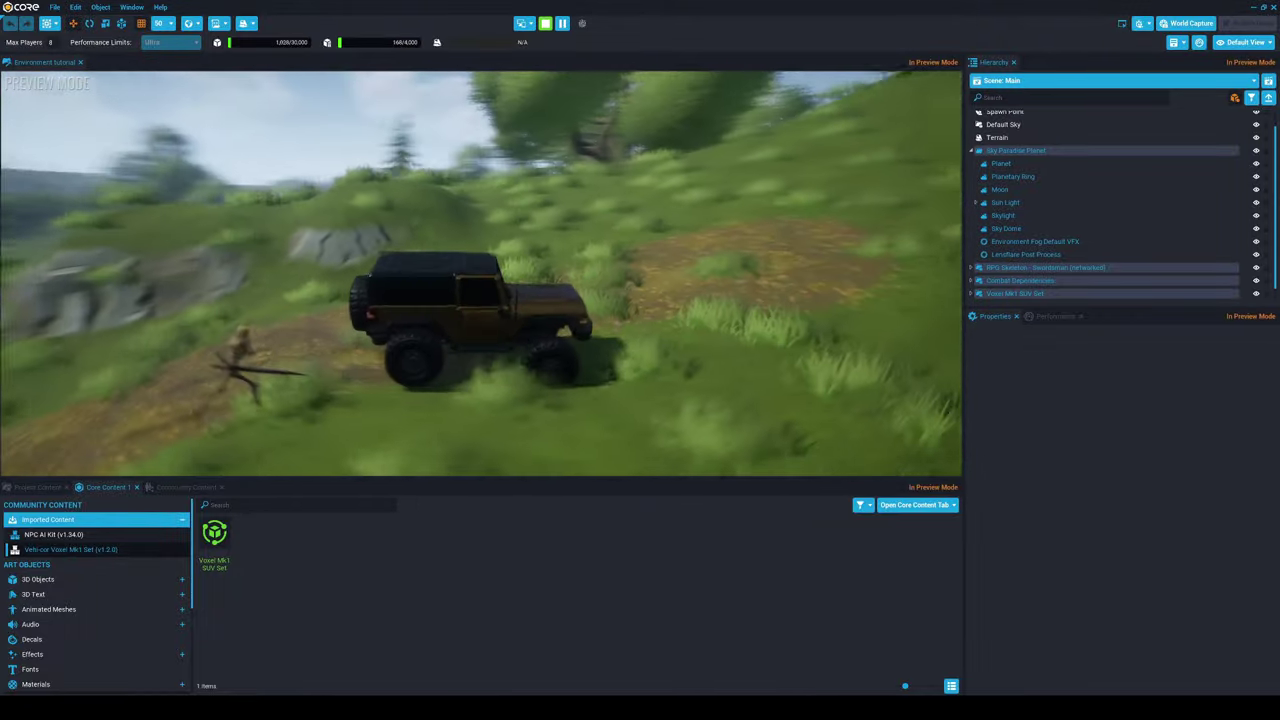
pyautogui.press('d')
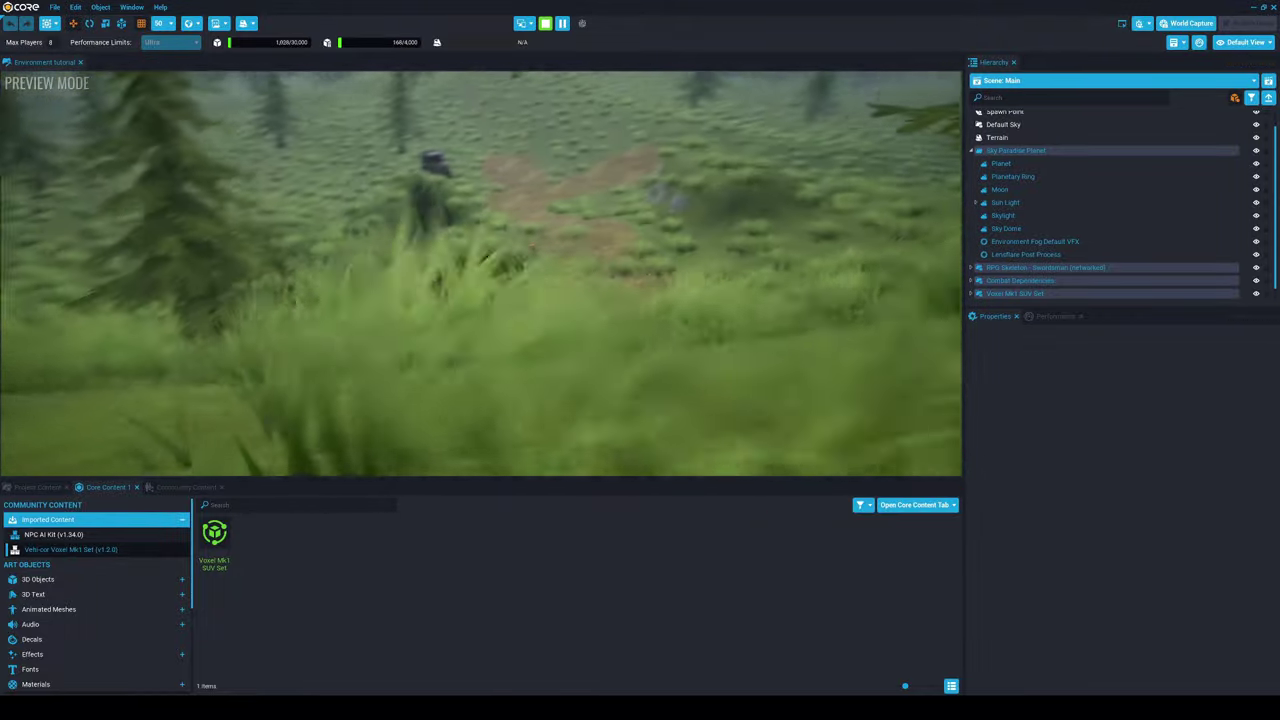
pyautogui.press('d')
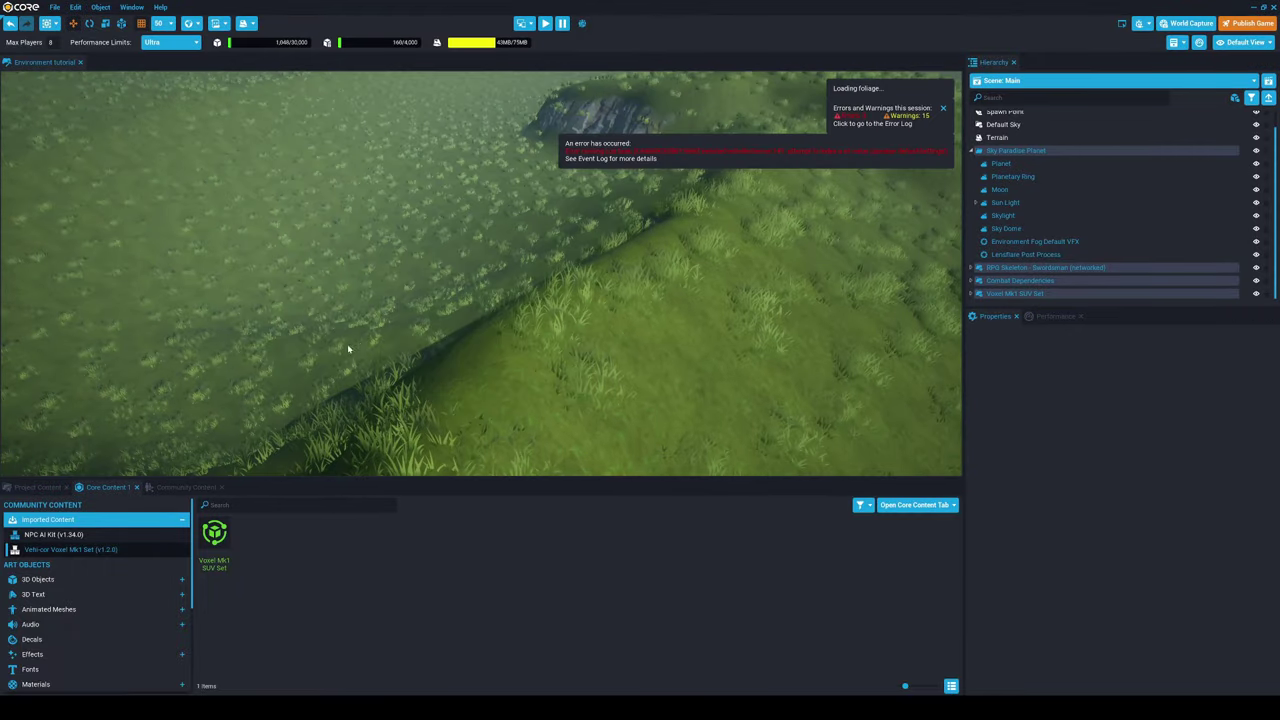
# Open the Event Log from the error notification, read the vehicle script errors across their full width and close the log.
pyautogui.moveTo(349, 349); pyautogui.dragTo(904, 297, button='right')
pyautogui.click(882, 103)
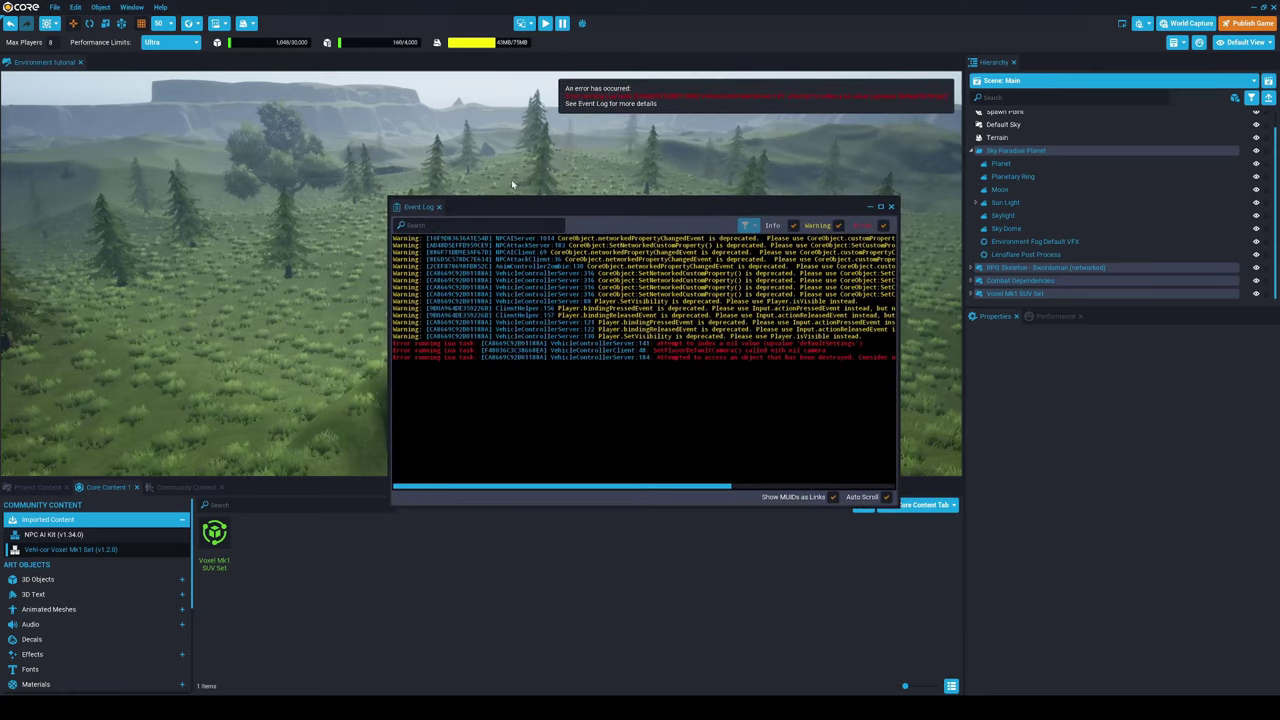
pyautogui.moveTo(580, 487); pyautogui.dragTo(659, 487)
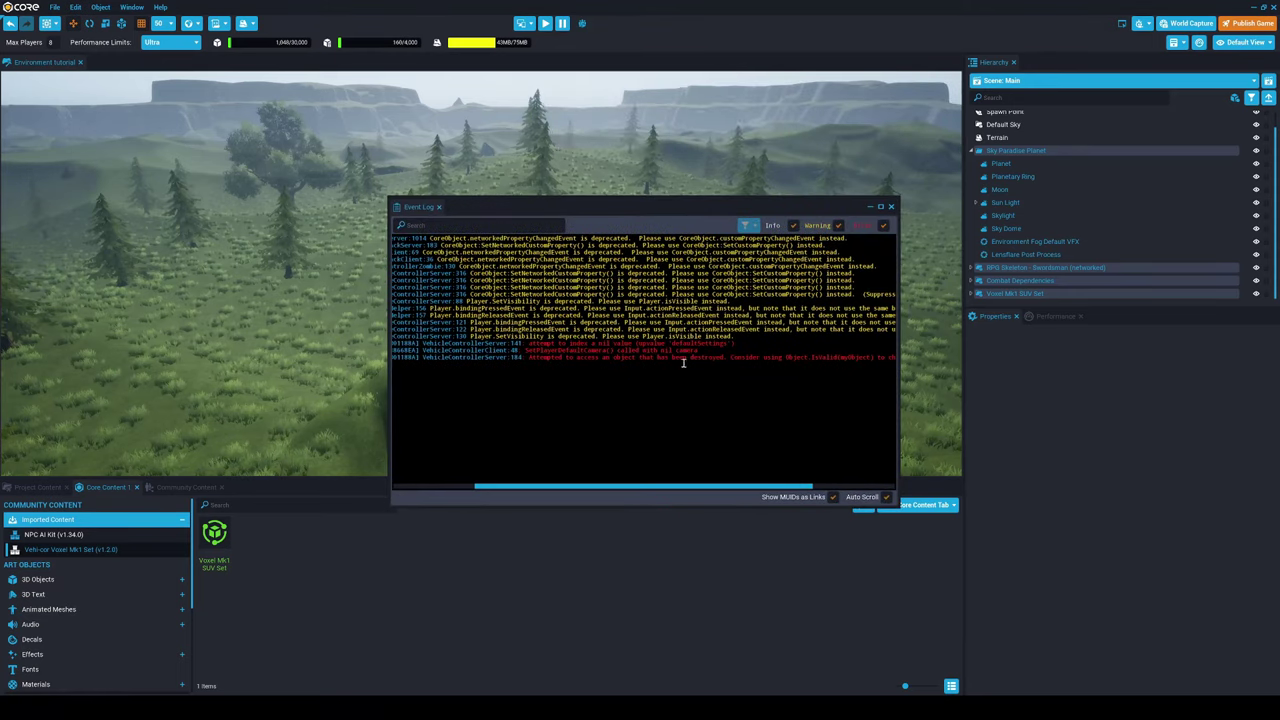
pyautogui.moveTo(600, 489)
pyautogui.mouseDown()
pyautogui.moveTo(697, 488)
pyautogui.moveTo(607, 488)
pyautogui.mouseUp()
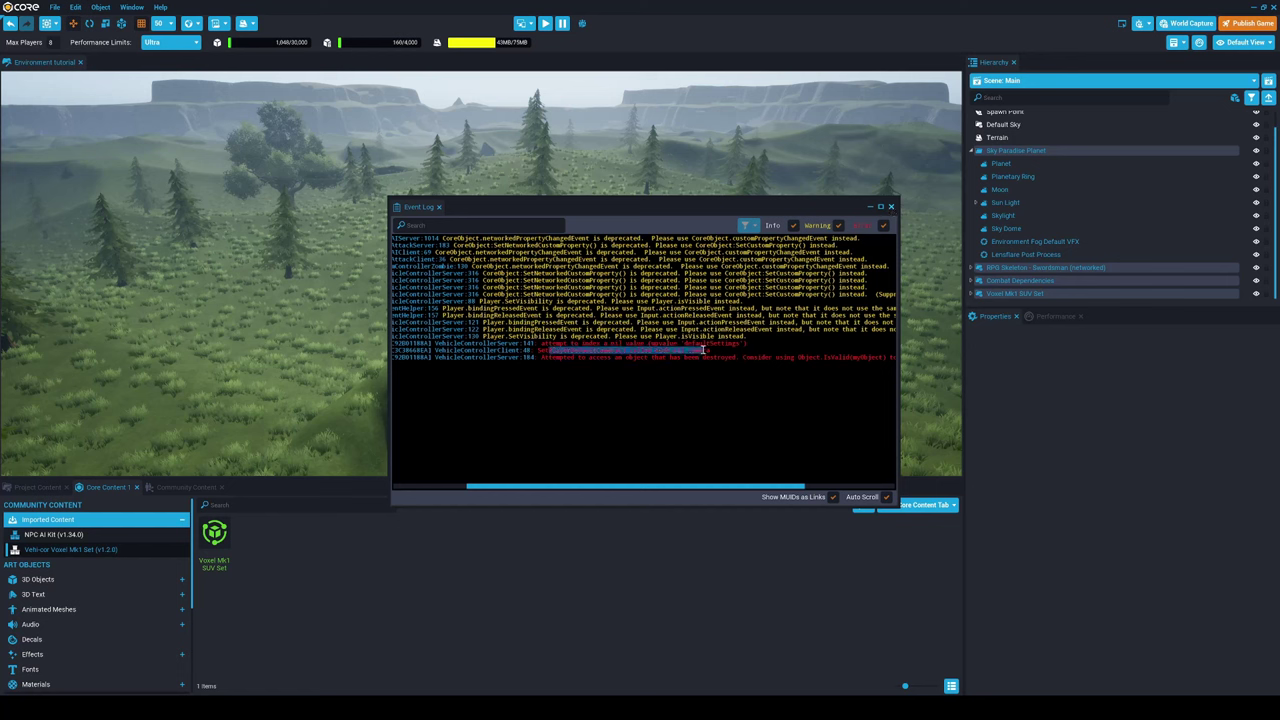
pyautogui.moveTo(643, 489); pyautogui.dragTo(828, 499)
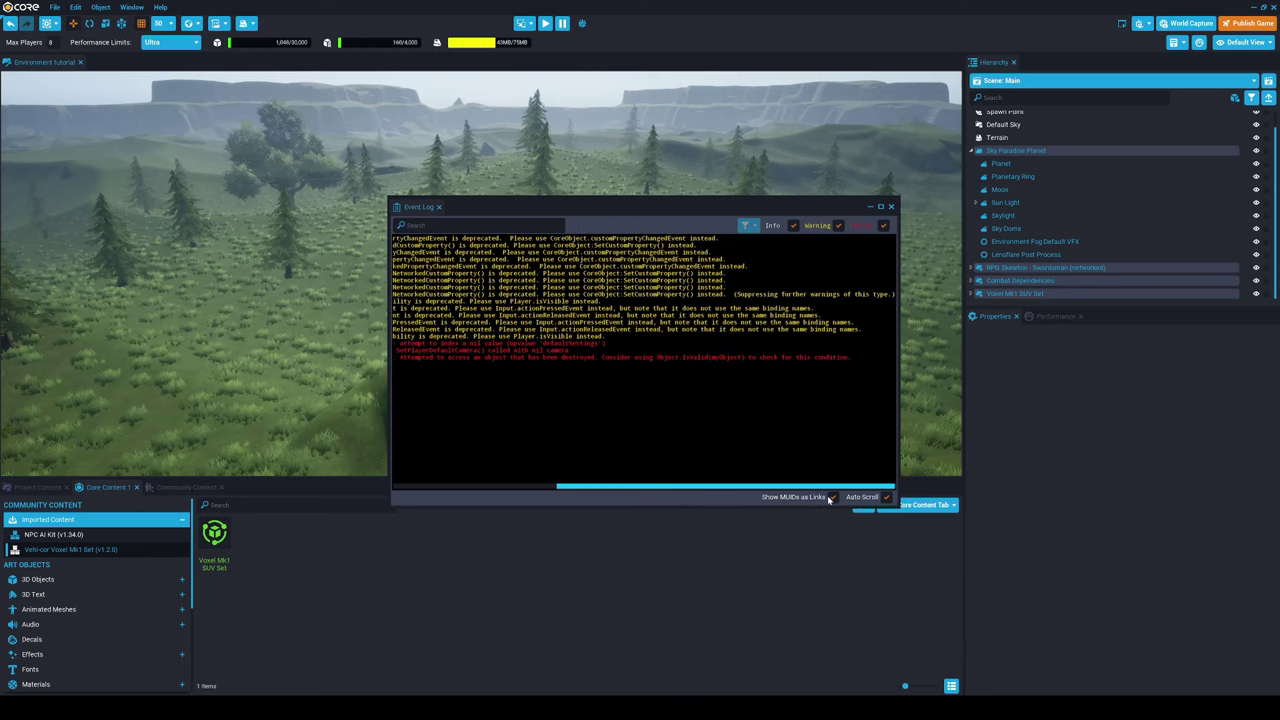
pyautogui.click(891, 206)
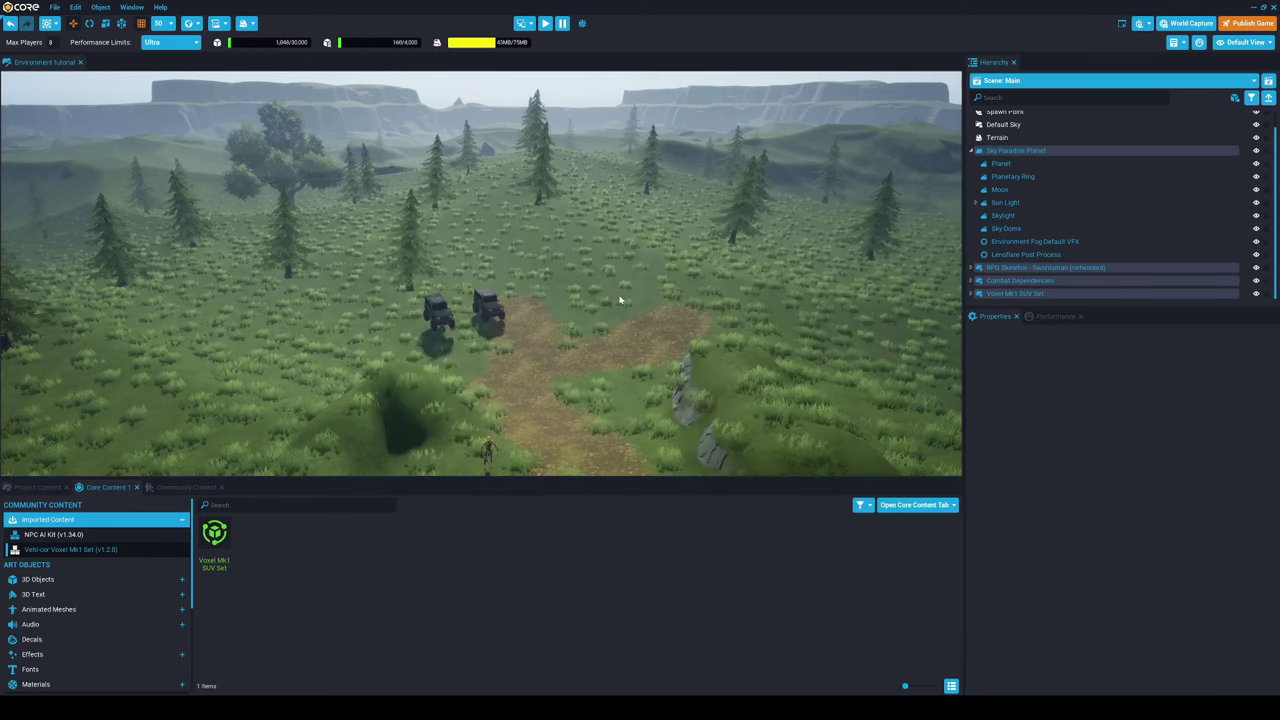
# Add Kelp Bush 01 to the terrain's foliage using the mesh search "bush".
pyautogui.scroll(5, 635, 307)
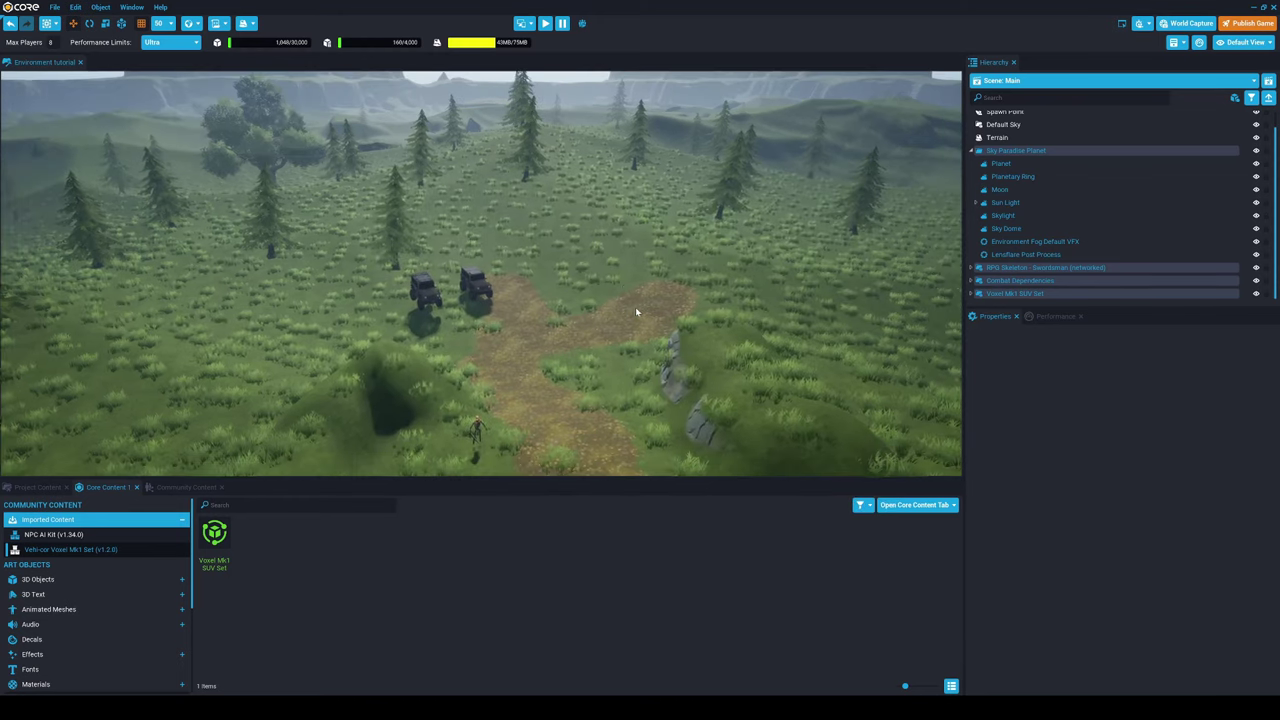
pyautogui.scroll(10, 644, 313)
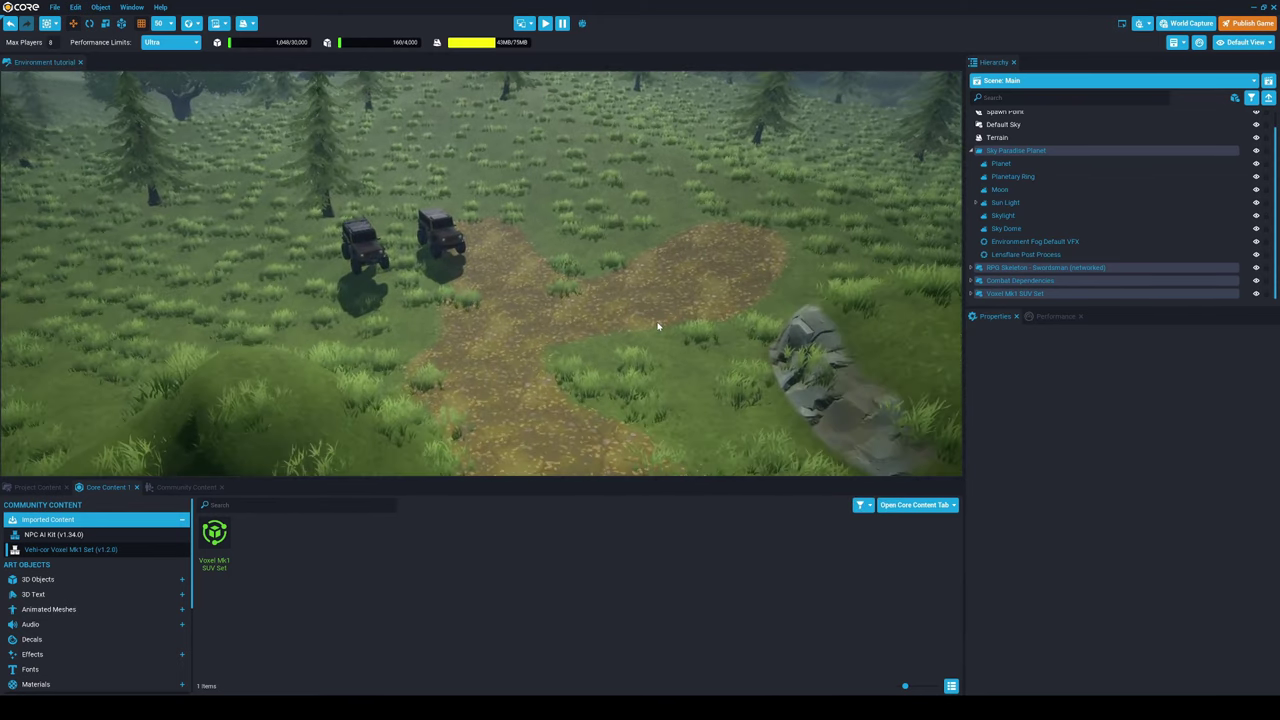
pyautogui.moveTo(600, 320); pyautogui.dragTo(180, 335, button='right')
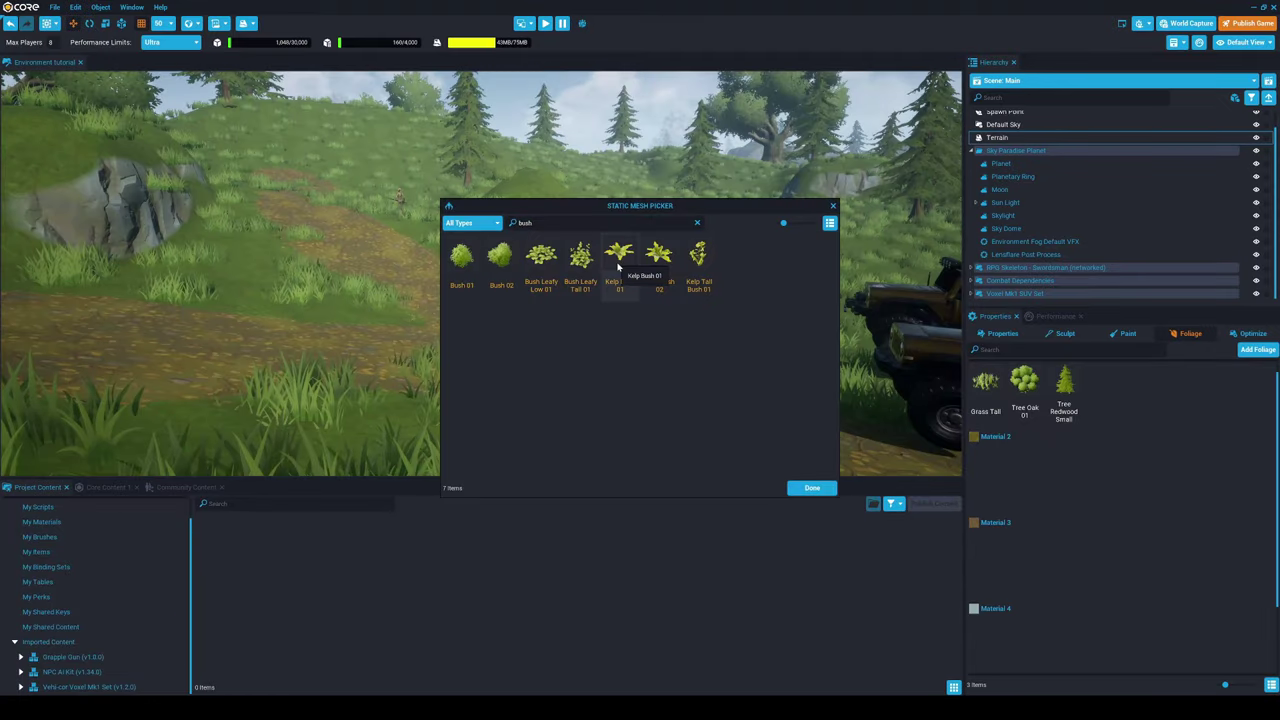
pyautogui.click(617, 271)
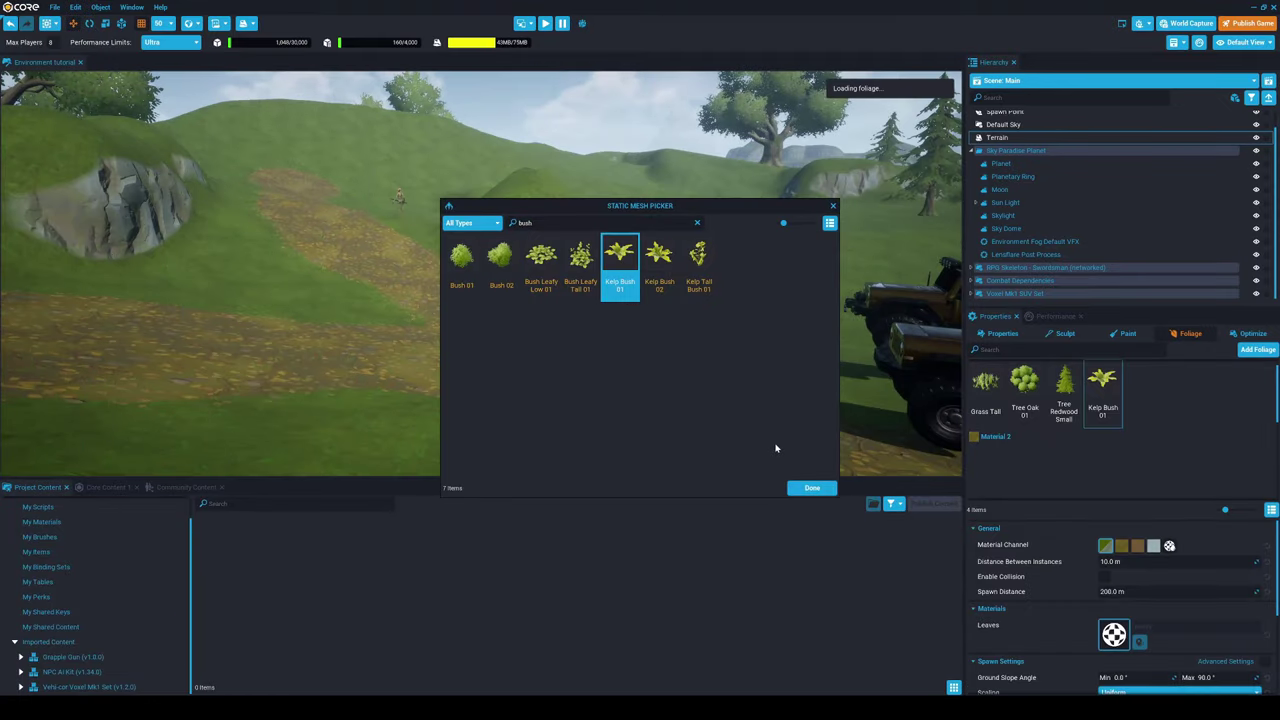
pyautogui.press('Escape')
pyautogui.keyDown('alt'); pyautogui.moveTo(769, 453); pyautogui.dragTo(400, 329); pyautogui.keyUp('alt')
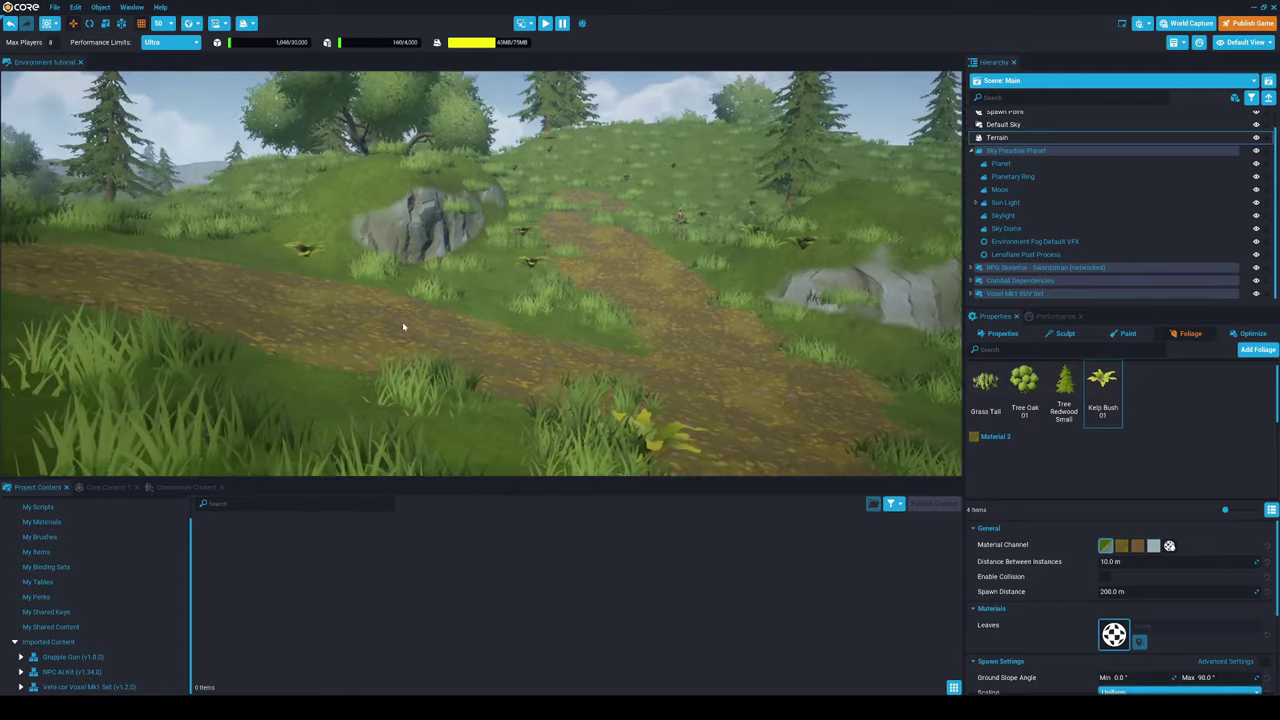
# Add the Cactus Cluster 05 and Coral Branches Small meshes to the terrain's foliage from the unfiltered mesh list.
pyautogui.click(1256, 350)
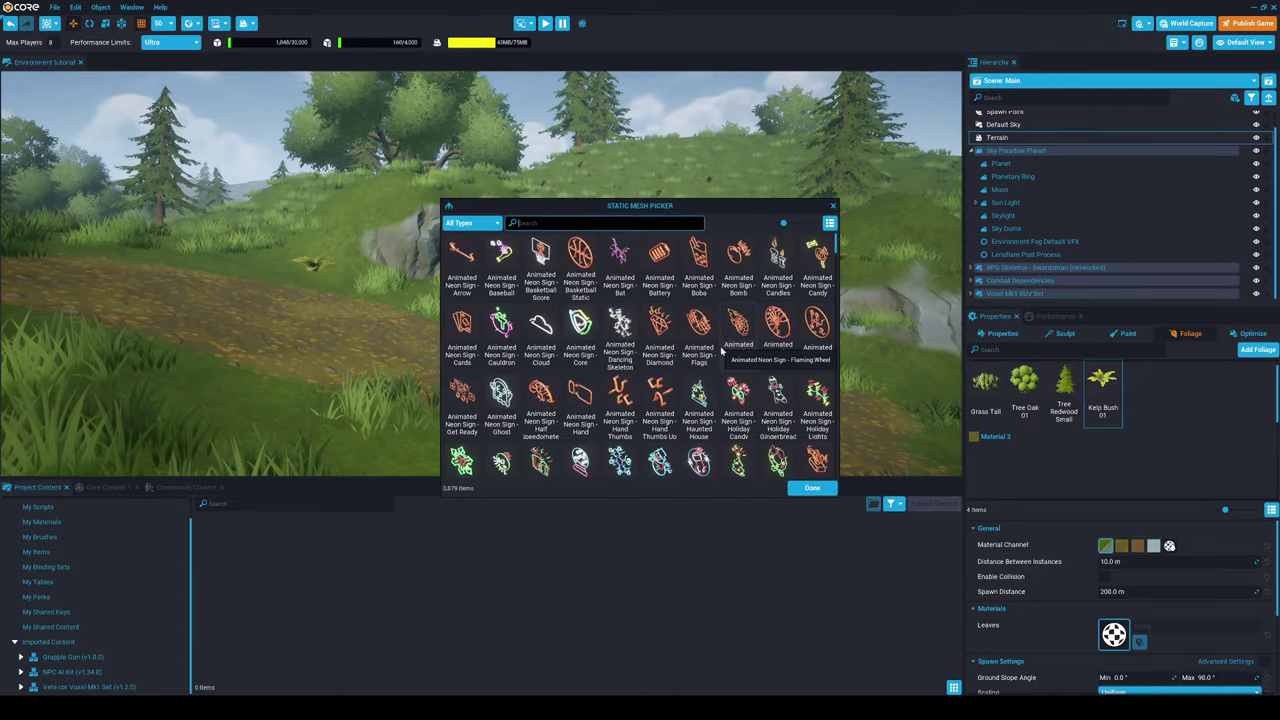
pyautogui.write('ppant')
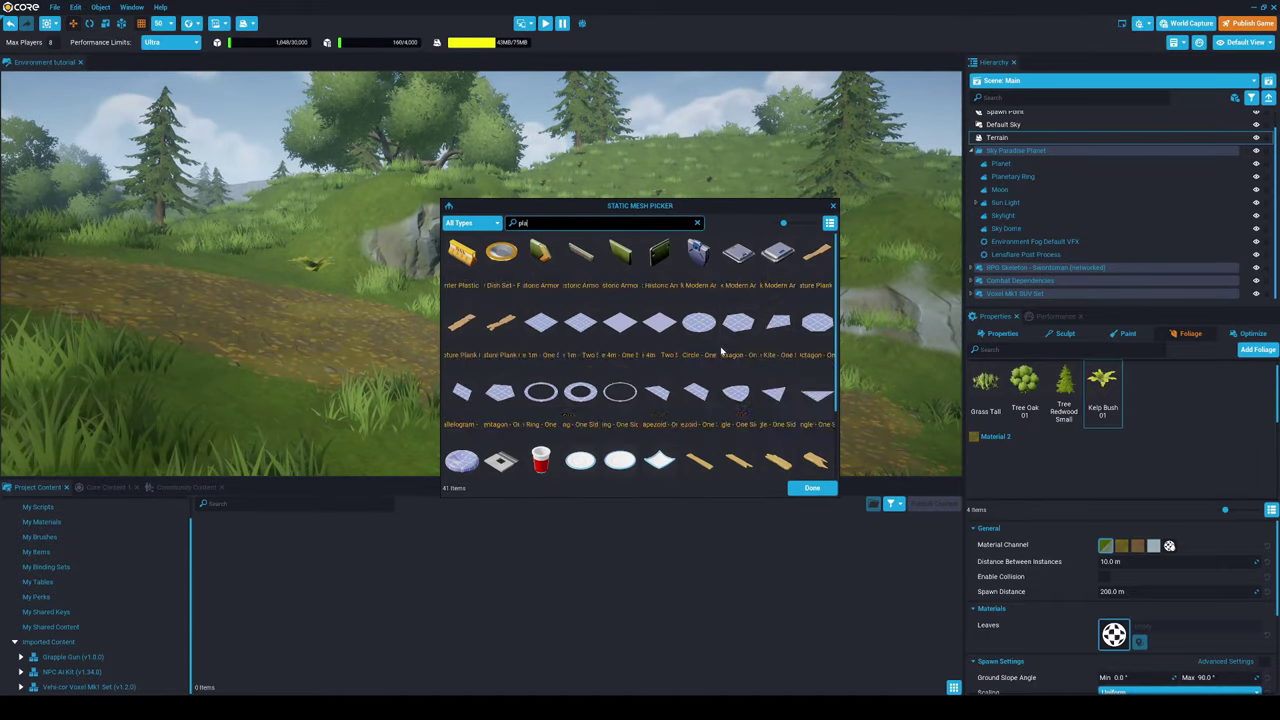
pyautogui.press('BackSpace')
pyautogui.press('BackSpace')
pyautogui.press('BackSpace')
pyautogui.press('BackSpace')
pyautogui.press('BackSpace')
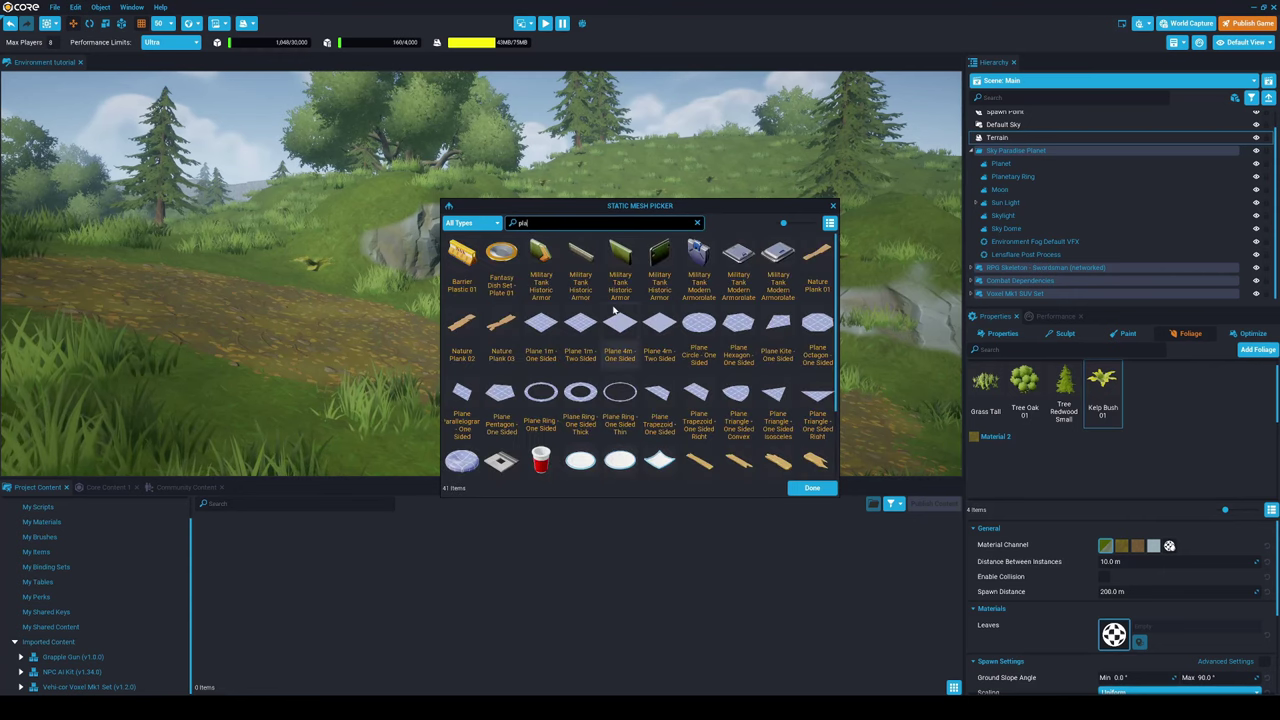
pyautogui.scroll(-10, 622, 318)
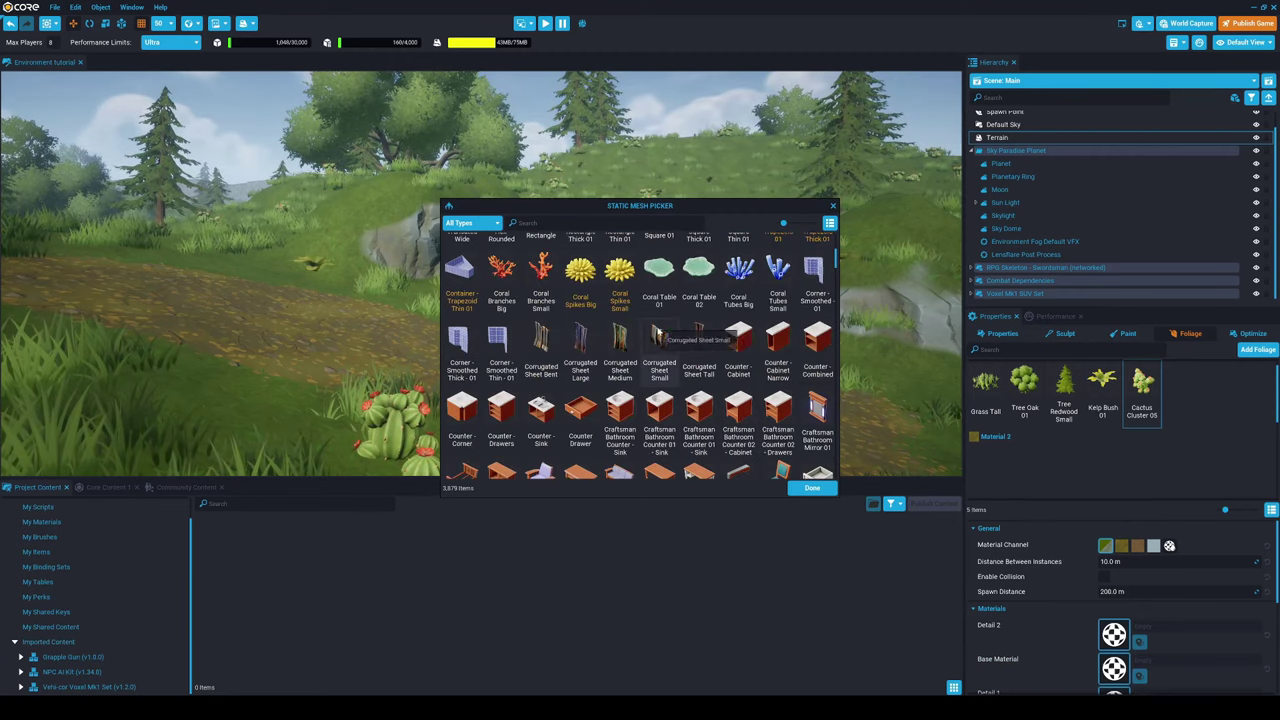
pyautogui.click(834, 206)
pyautogui.moveTo(681, 208); pyautogui.dragTo(774, 225, button='right')
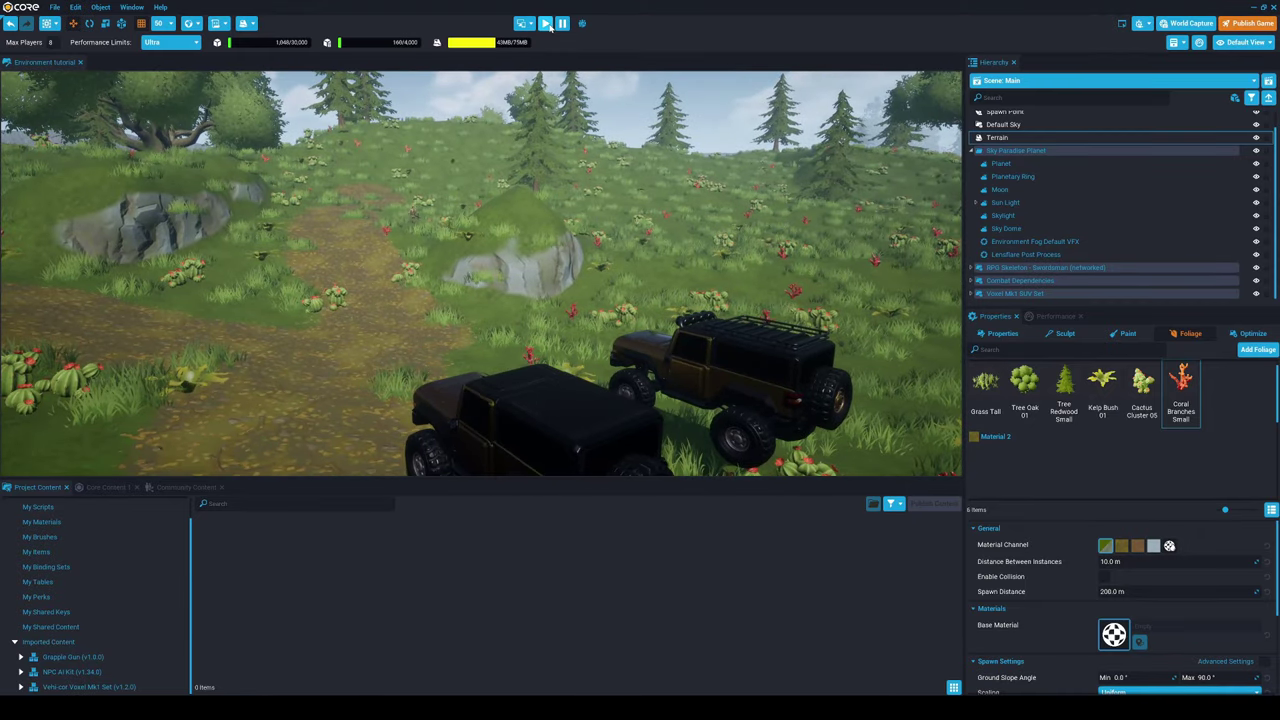
# Playtest the level with the new foliage, entering the SUV with the roof rack and driving it up the path.
pyautogui.click(545, 23)
pyautogui.press('w')
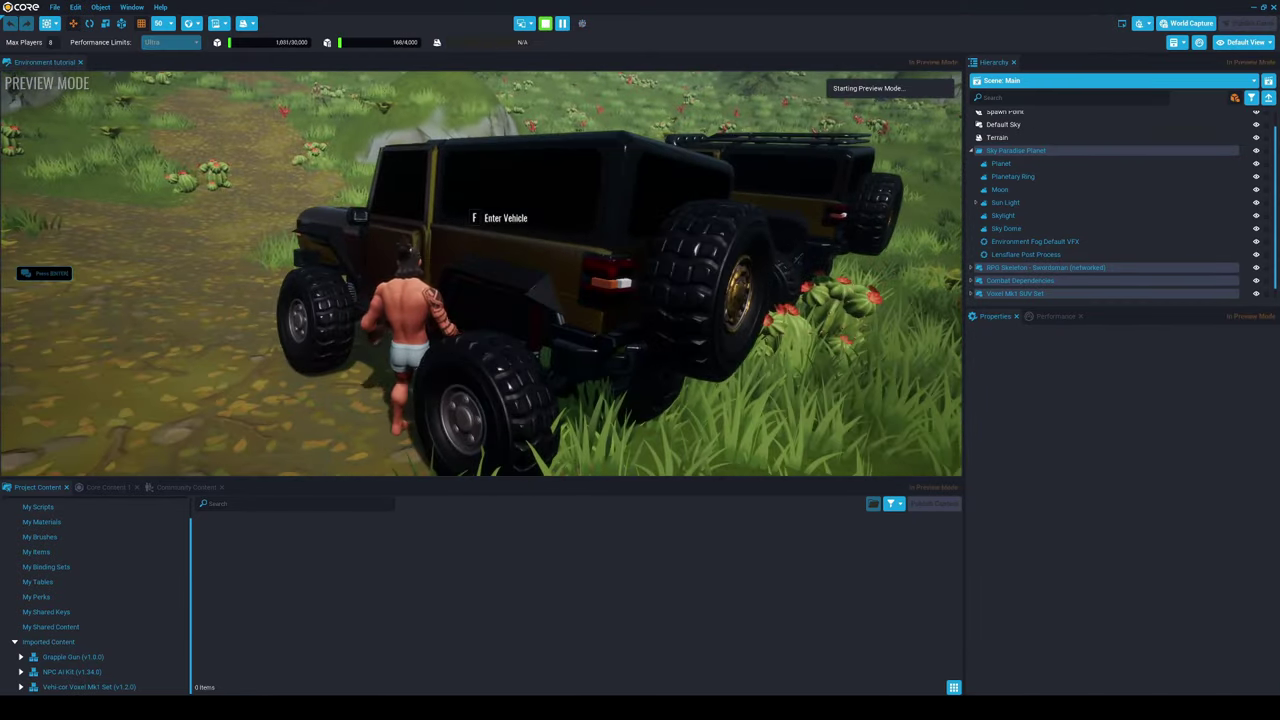
pyautogui.press('f')
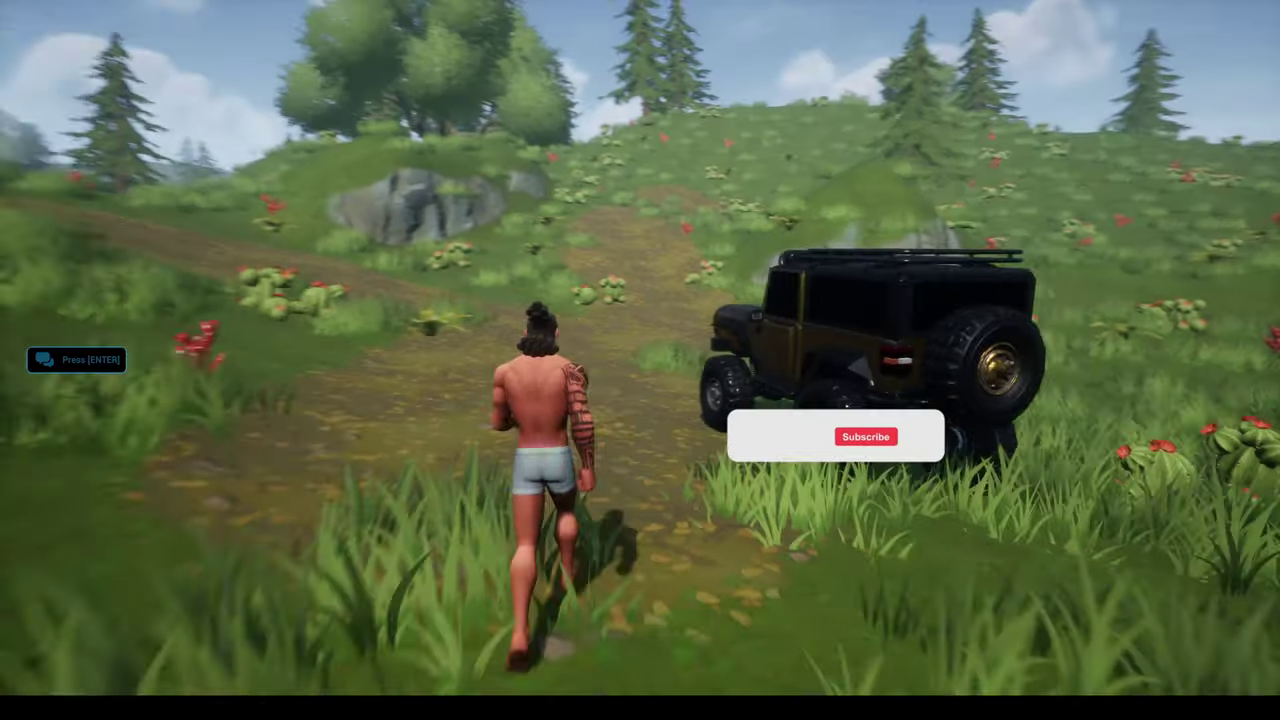
pyautogui.press('f')
pyautogui.press('w')
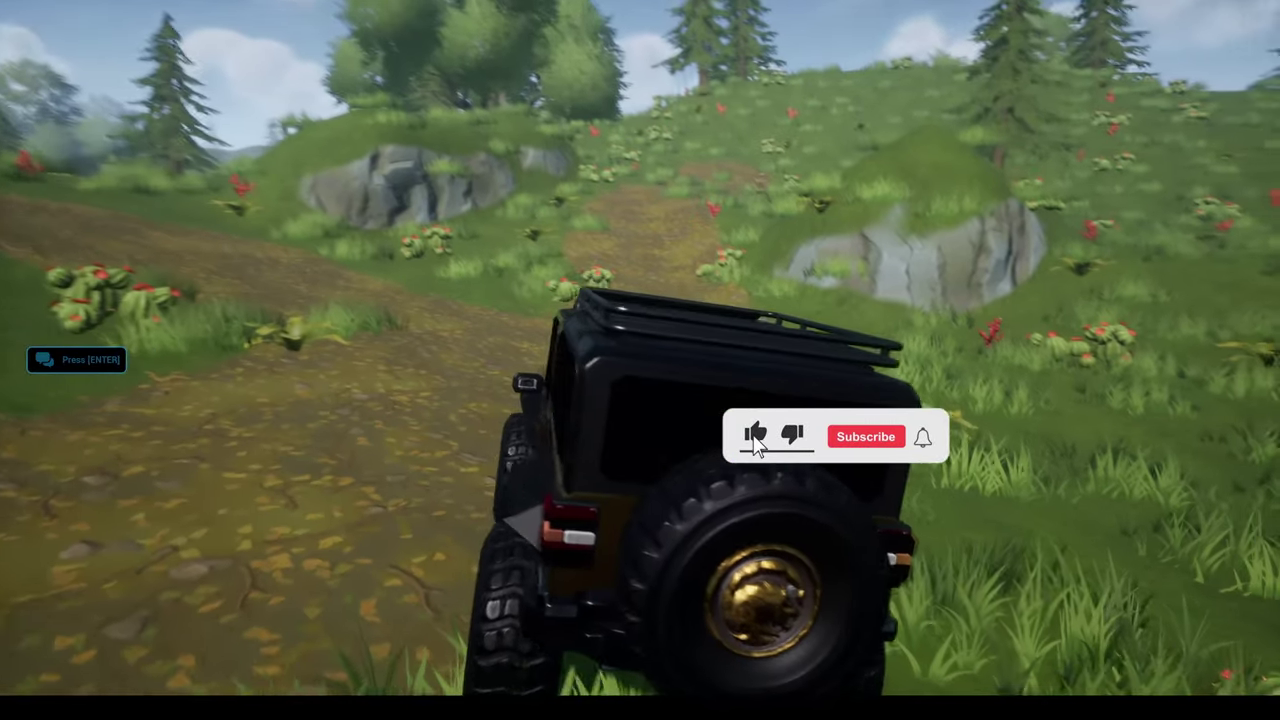
pyautogui.press('w')
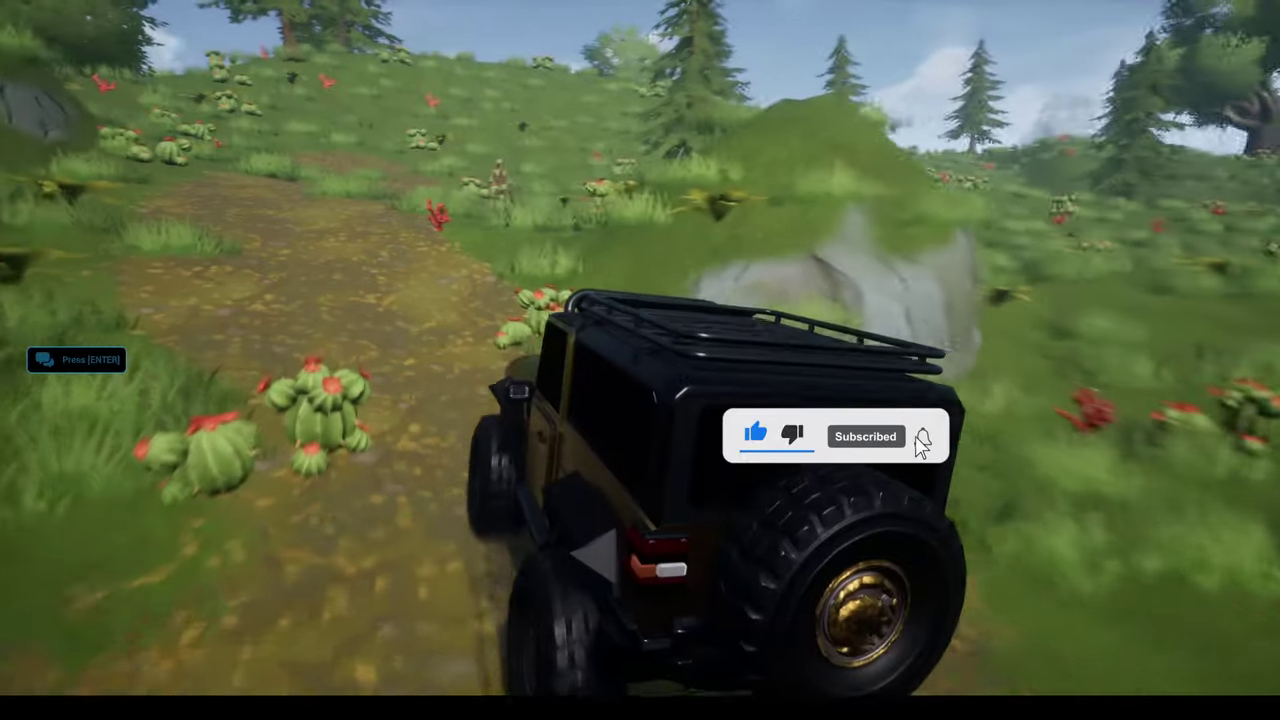
pyautogui.press('a')
pyautogui.press('d')
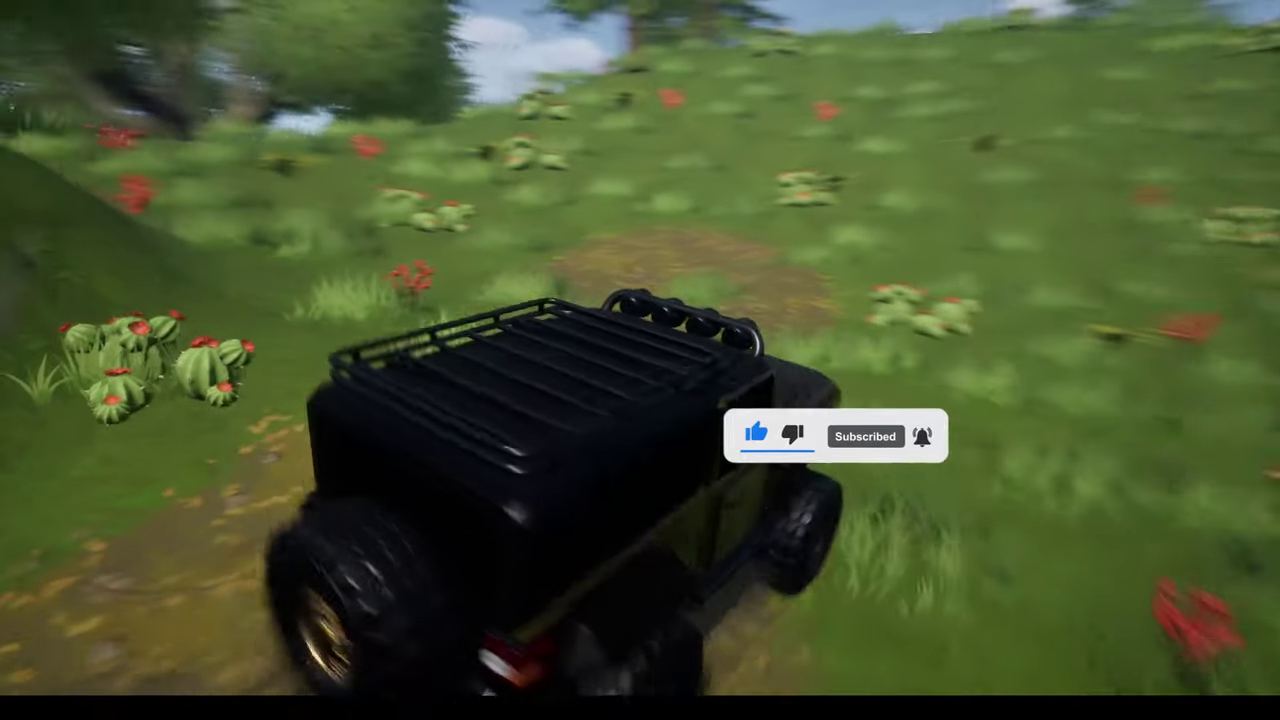